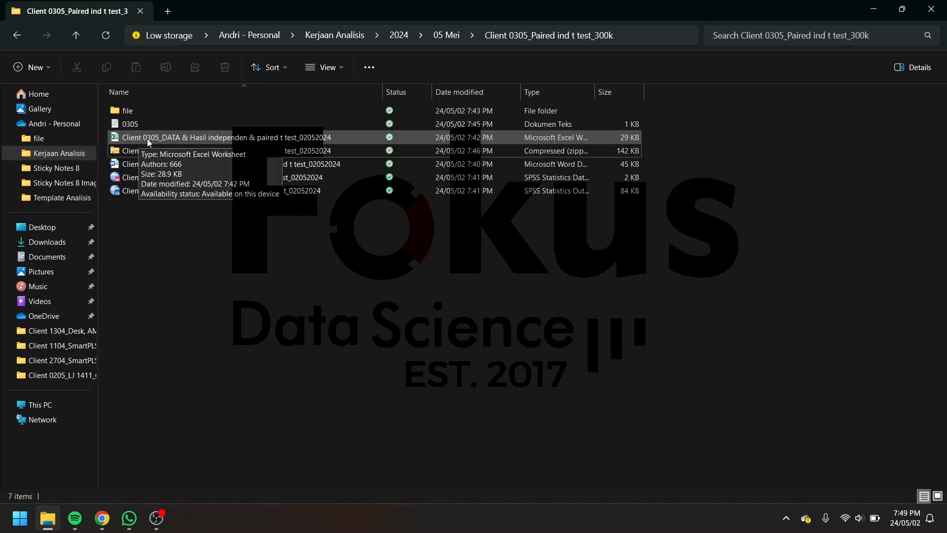
Open the Excel workbook "Client 0305_DATA & Hasil independen & paired t test_02052024" and bring it to the front
double_click(175, 140)
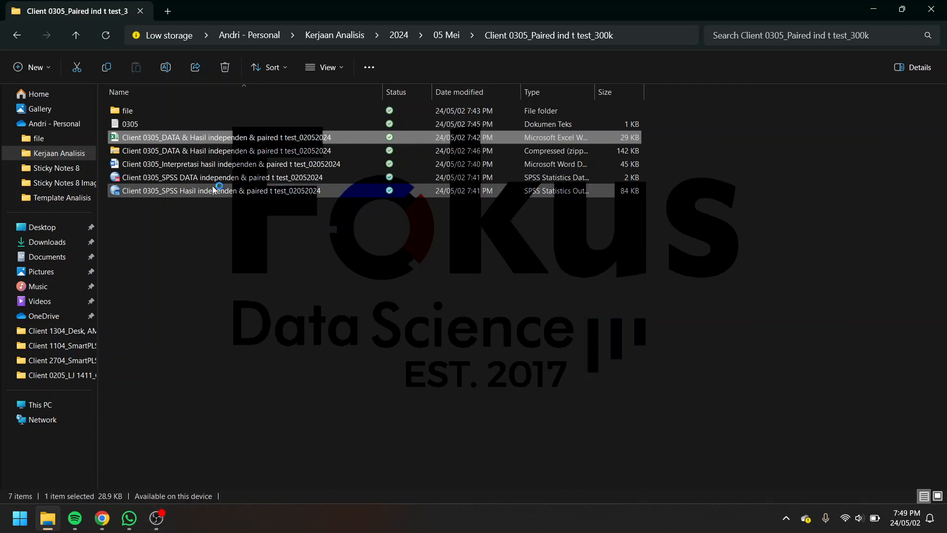
mouse_move(154, 521)
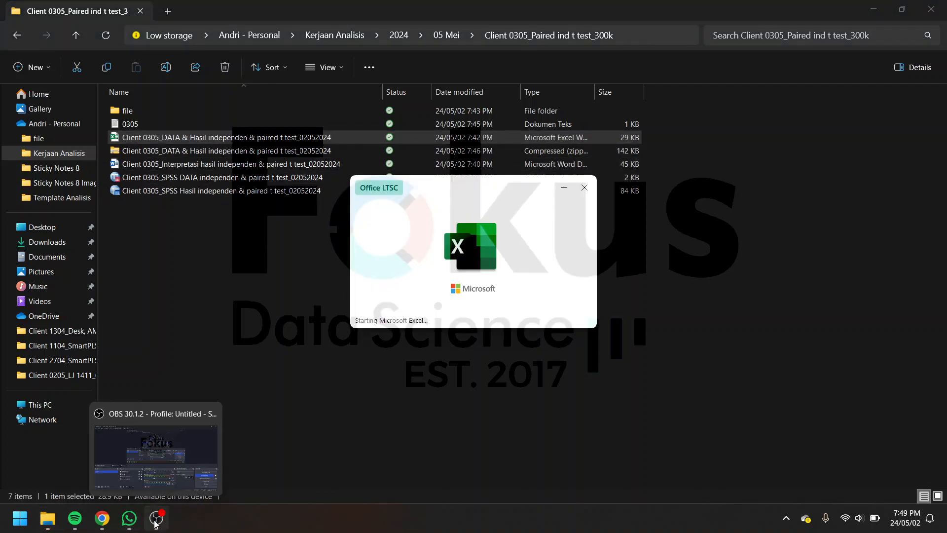
left_click(165, 521)
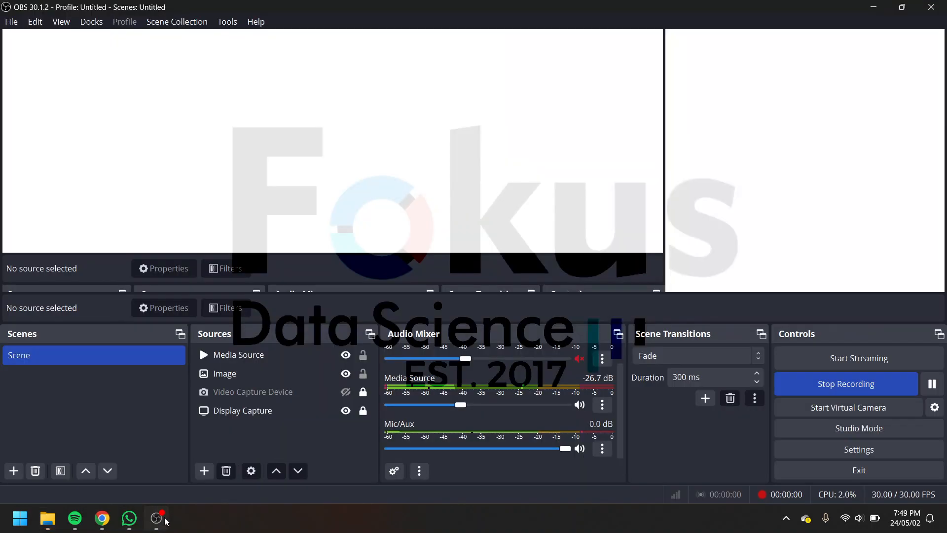
left_click(933, 384)
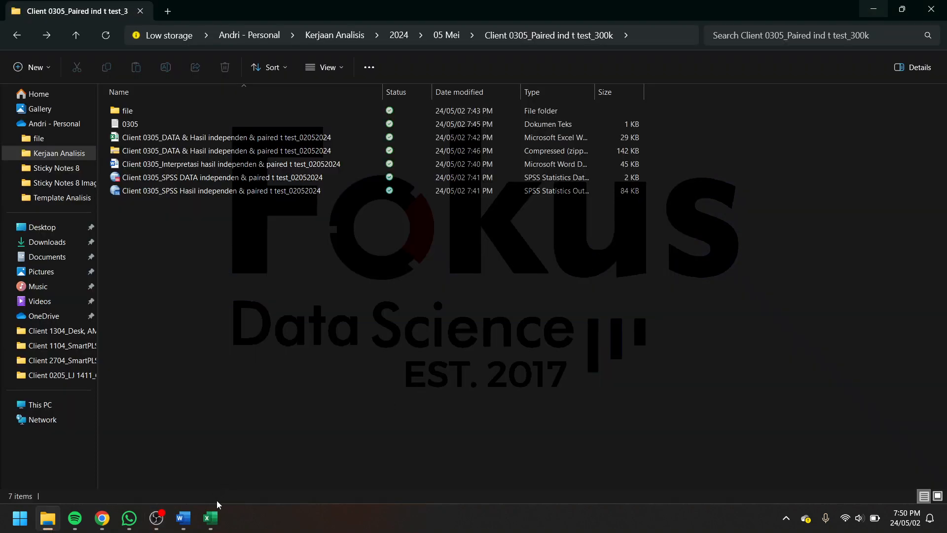
left_click(210, 518)
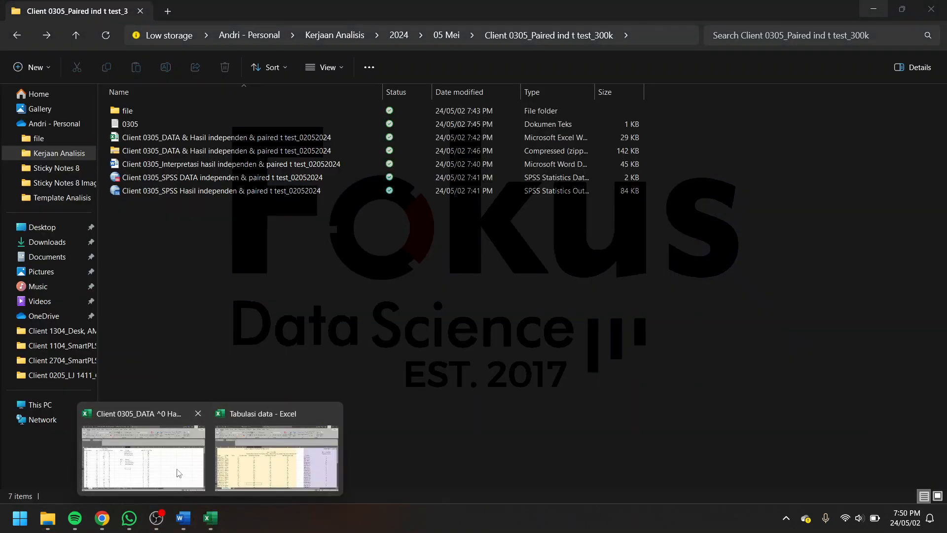
left_click(178, 473)
left_click(279, 323)
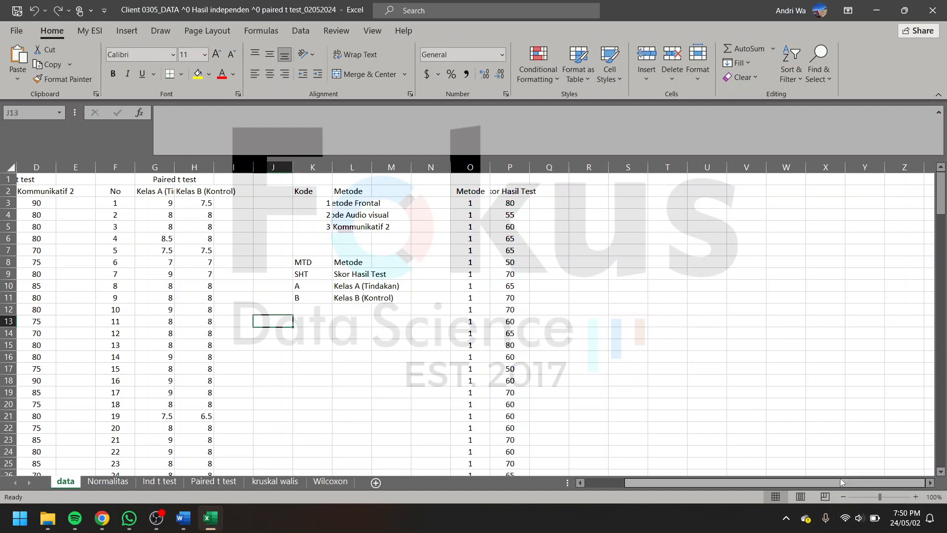
Examine the independent t test columns B to D, the paired t test columns F to H, and the Metode and Skor Hasil Test headings
left_click_drag(839, 483, 711, 483)
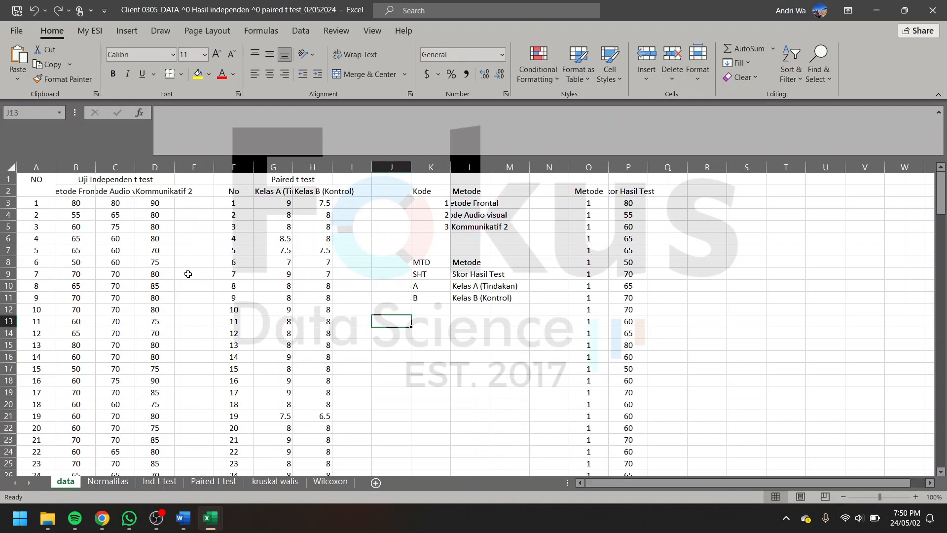
left_click(73, 162)
left_click_drag(74, 163, 149, 168)
left_click_drag(234, 165, 304, 170)
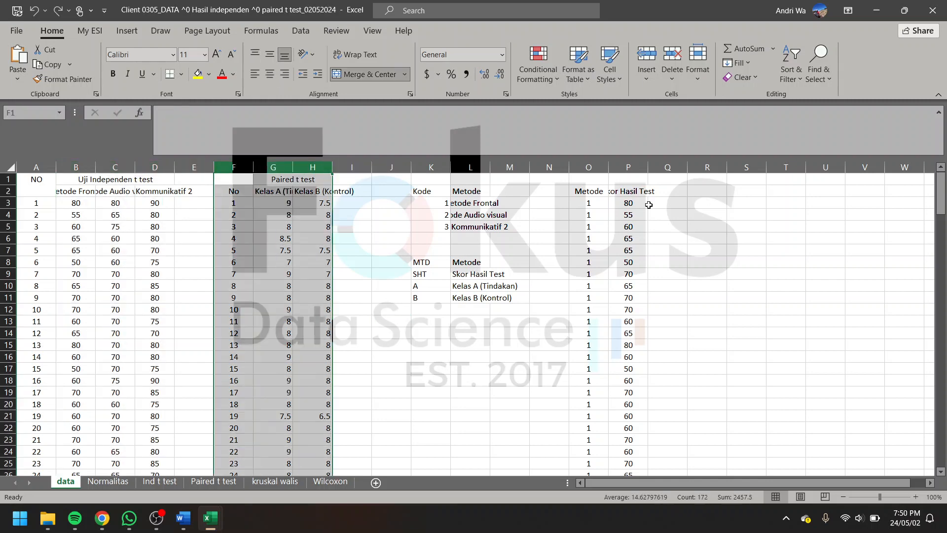
left_click(657, 203)
left_click(634, 193)
left_click(599, 192)
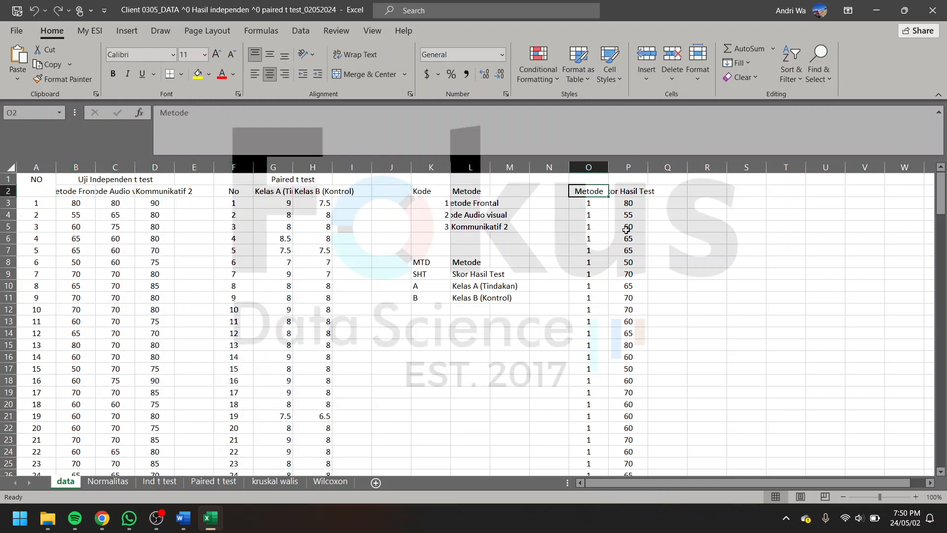
Examine the stacked Metode and Skor Hasil Test data in columns O and P, enlarging the sheet to 120%
scroll(627, 236, "down", 13)
scroll(626, 249, "down", 7)
left_click_drag(586, 166, 622, 171)
left_click(914, 499)
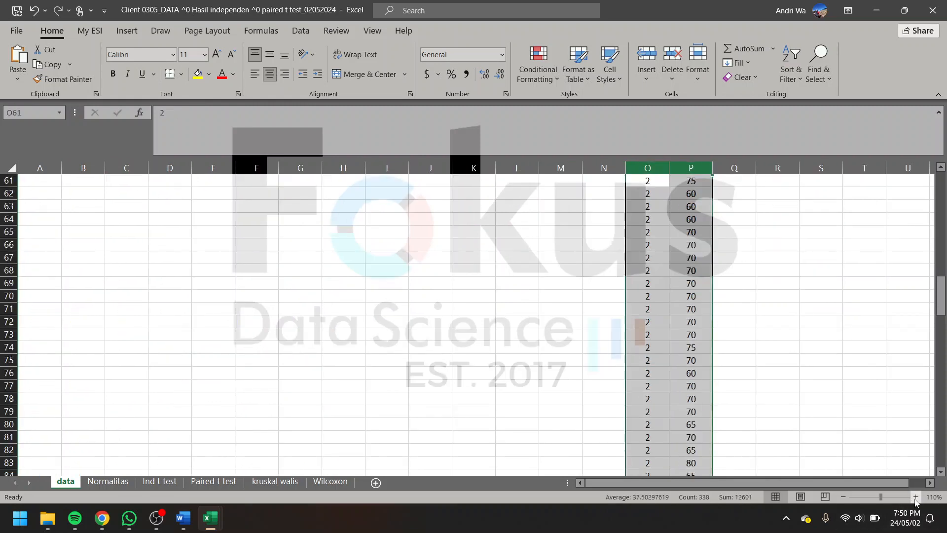
left_click(913, 499)
scroll(772, 374, "up", 10)
scroll(772, 374, "up", 10)
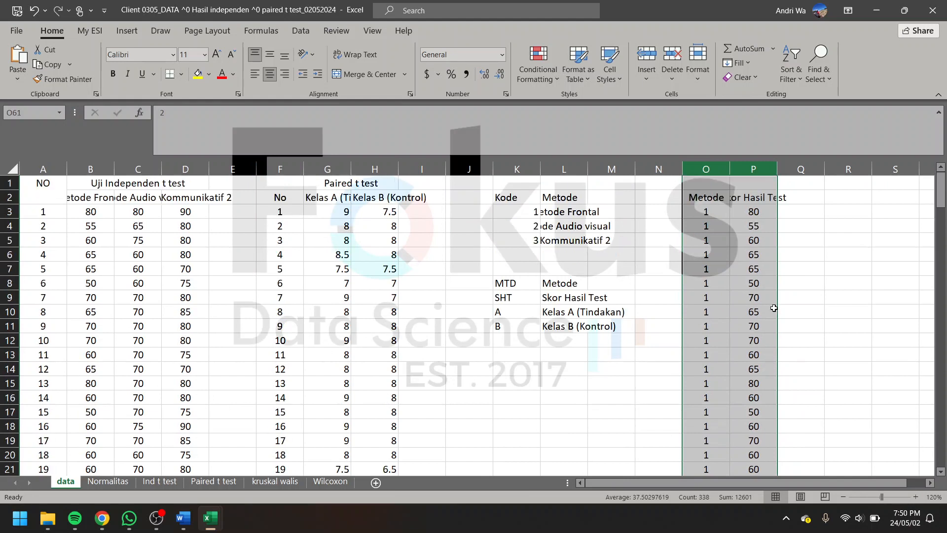
Compare the method codes in column O and their scores in column P with the code legend in K2:L5, through the last rows
left_click(712, 169)
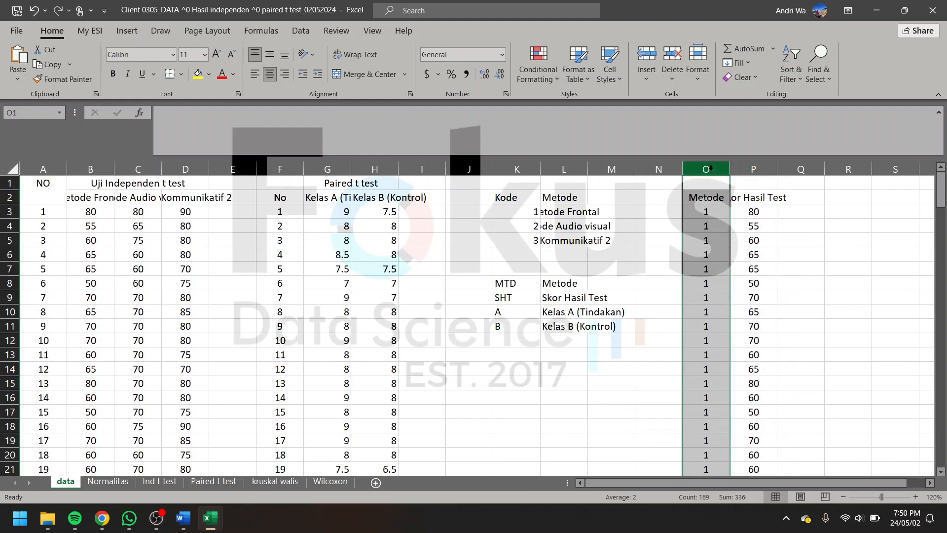
left_click(743, 166)
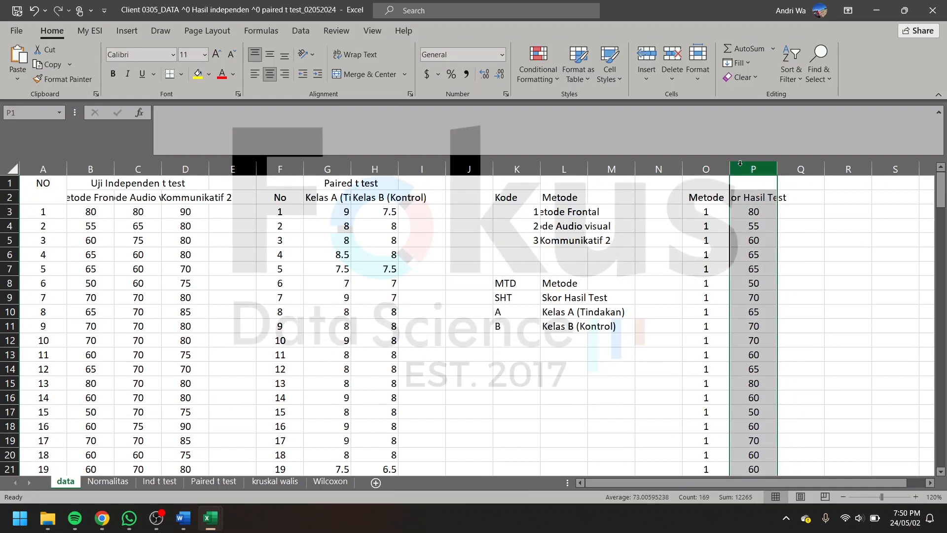
scroll(724, 245, "down", 2)
scroll(724, 245, "up", 2)
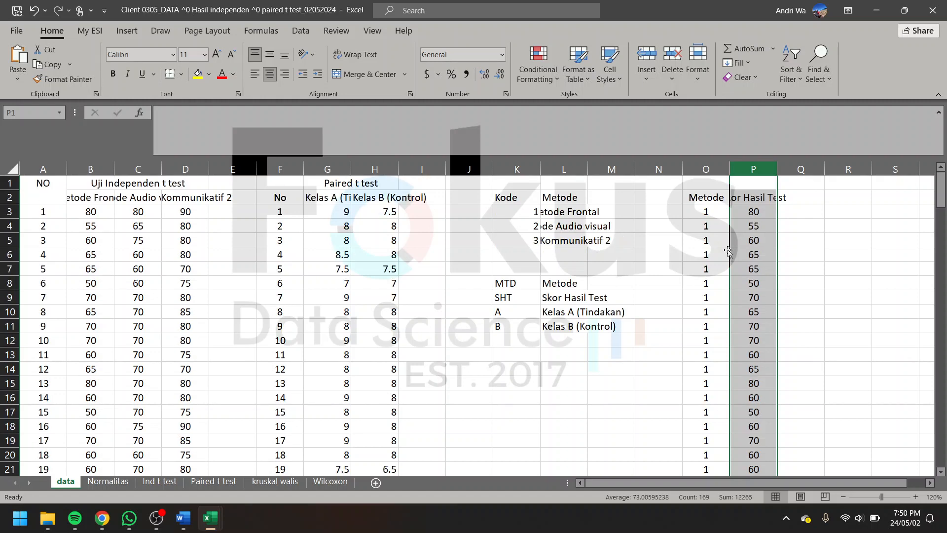
left_click(700, 201)
left_click(706, 212)
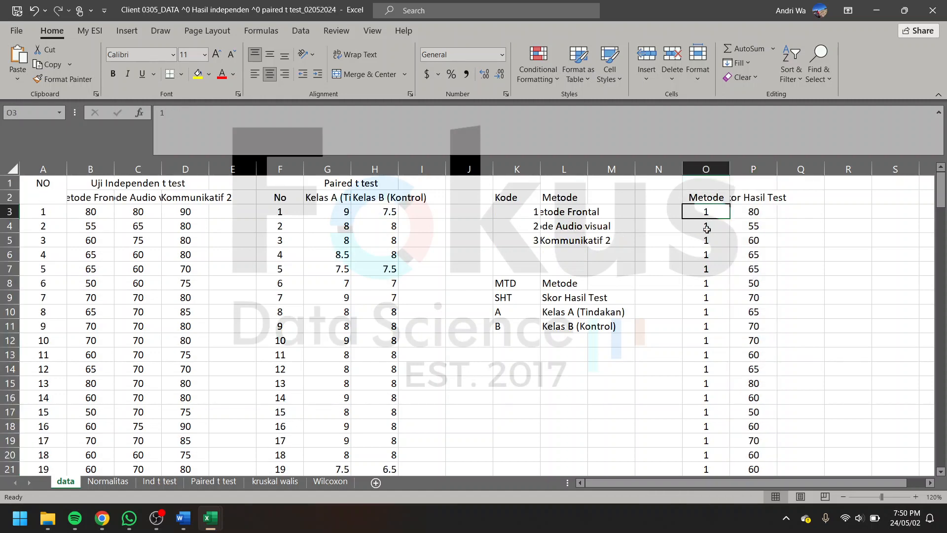
left_click(557, 217)
scroll(718, 309, "down", 7)
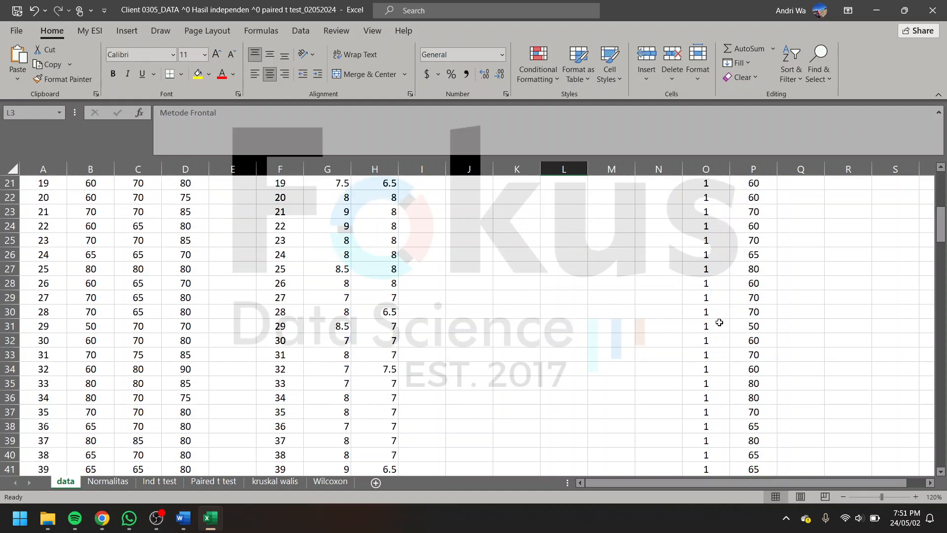
scroll(719, 318, "up", 7)
left_click(567, 235)
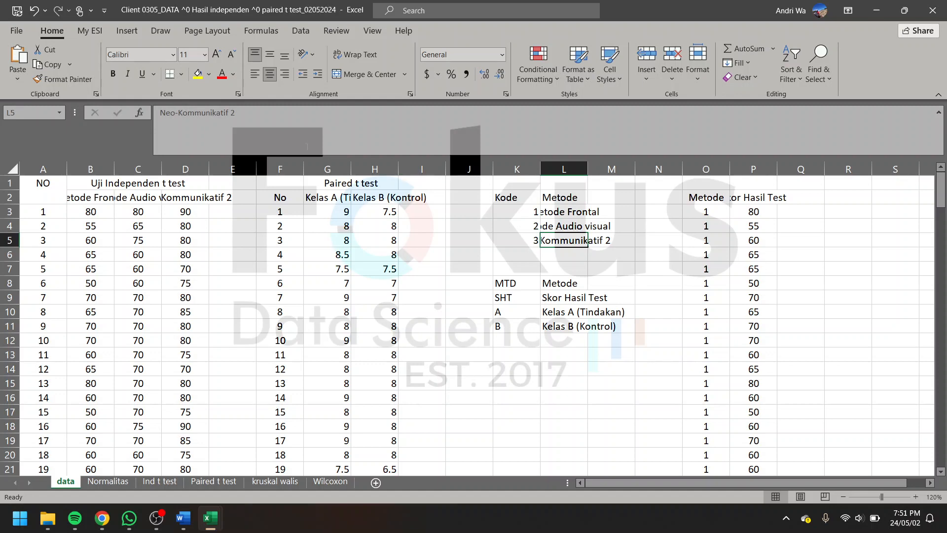
scroll(736, 364, "down", 20)
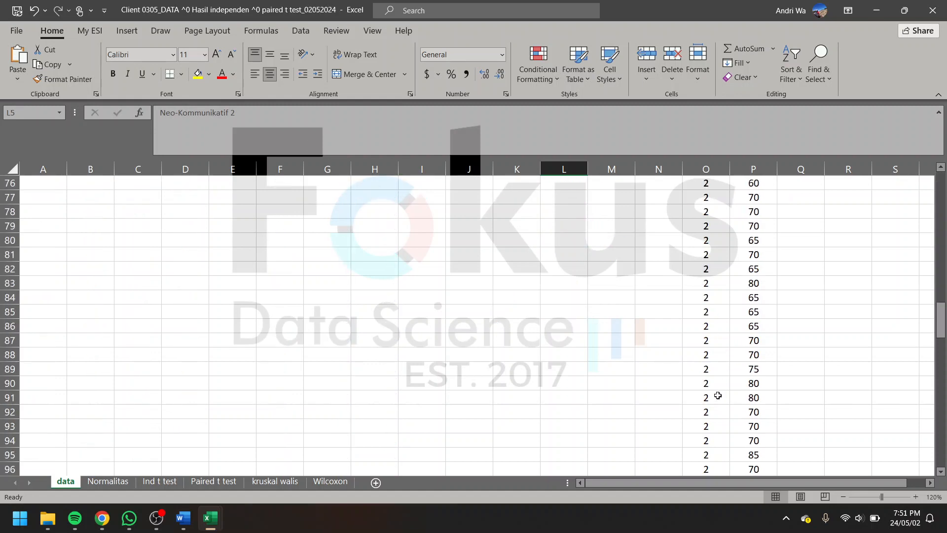
scroll(718, 396, "down", 13)
scroll(721, 396, "up", 20)
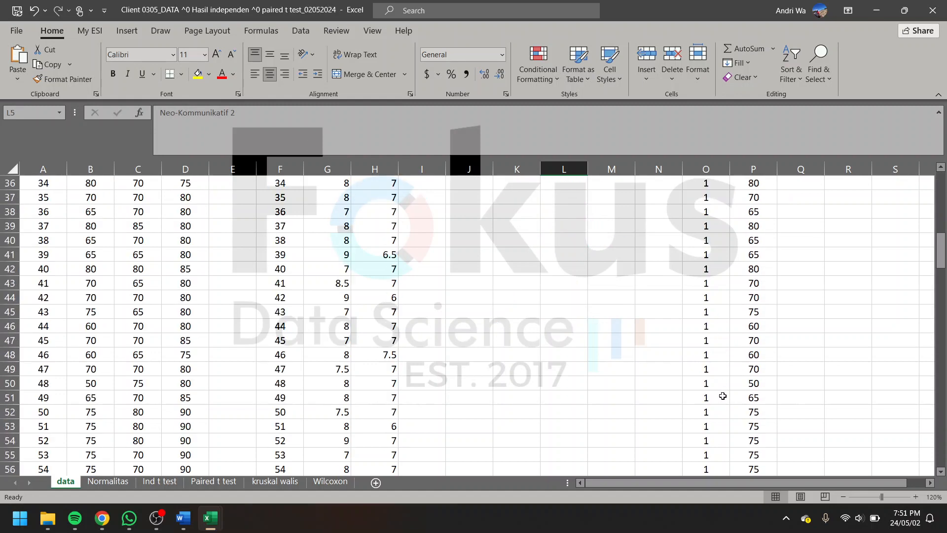
scroll(723, 396, "up", 12)
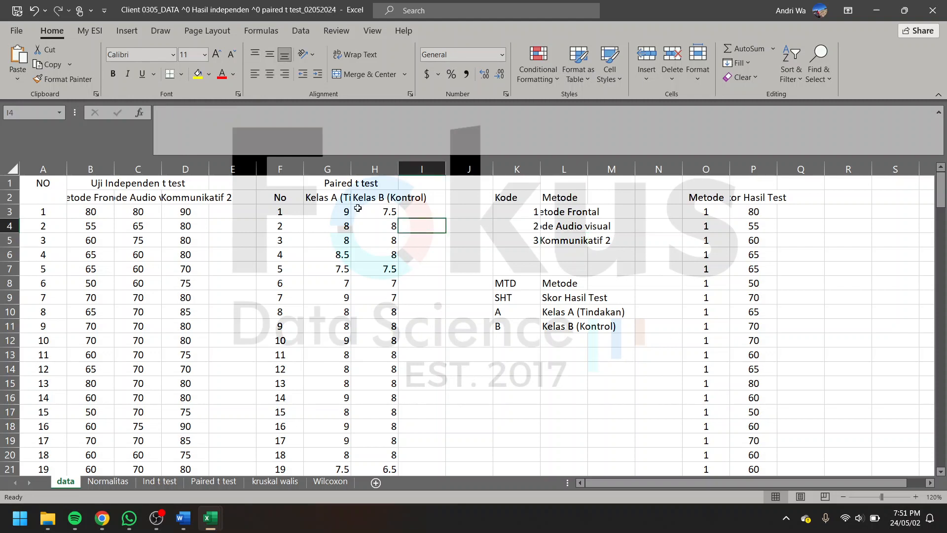
Review the paired t test data for Kelas A (Tindakan) and Kelas B (Kontrol), and the variable code legend beside it
left_click(353, 188)
left_click(327, 212)
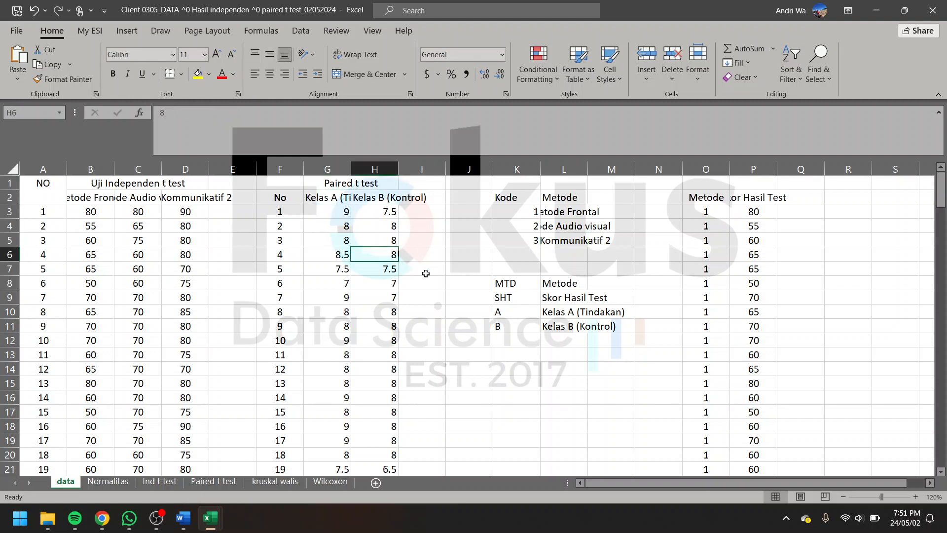
left_click(500, 353)
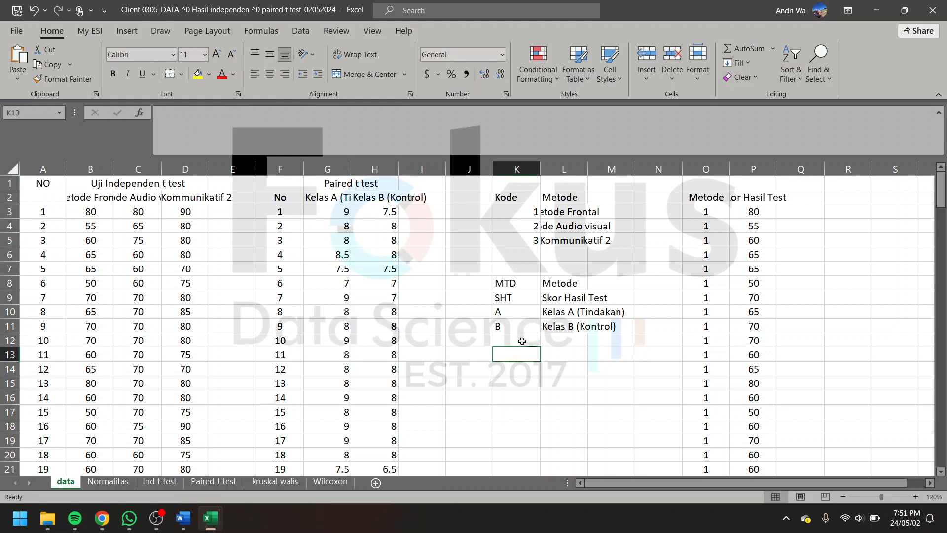
left_click(575, 378)
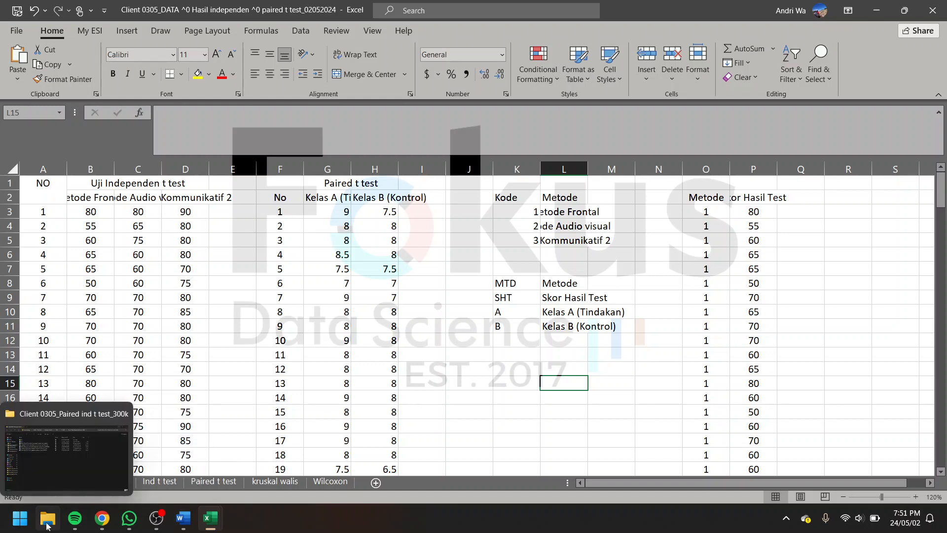
Launch IBM SPSS Statistics 26 and show the variable definitions of the empty dataset
left_click(27, 526)
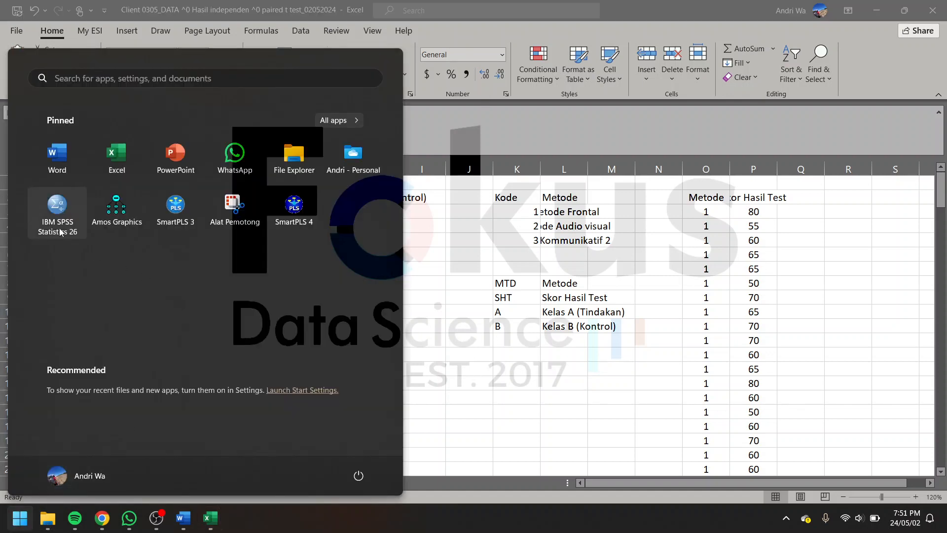
left_click(58, 205)
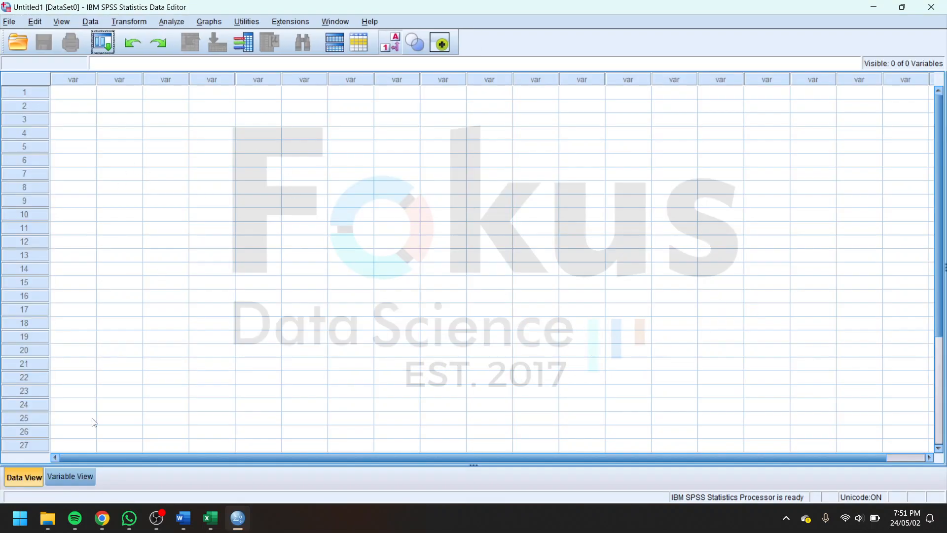
left_click(62, 481)
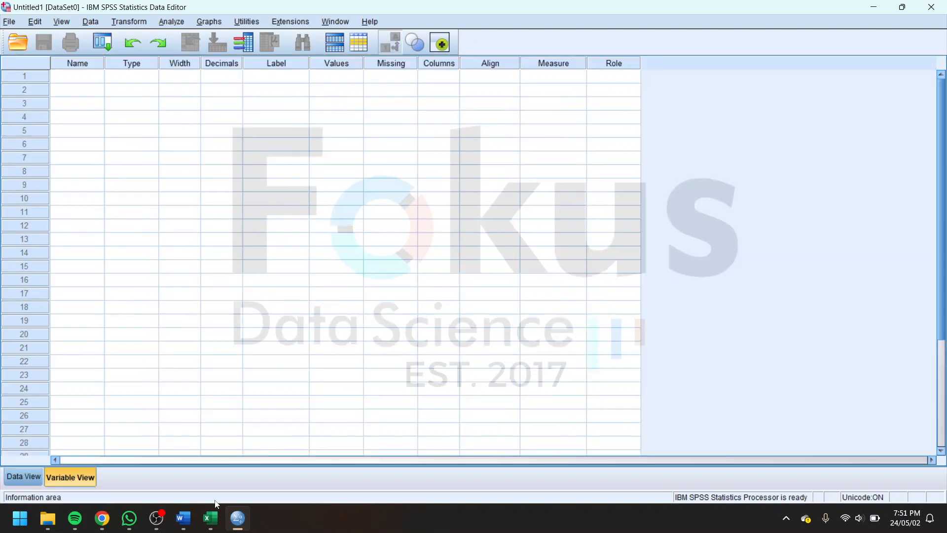
Close the "Tabulasi data" workbook and switch to the Client 0305 data workbook in Excel
mouse_move(213, 518)
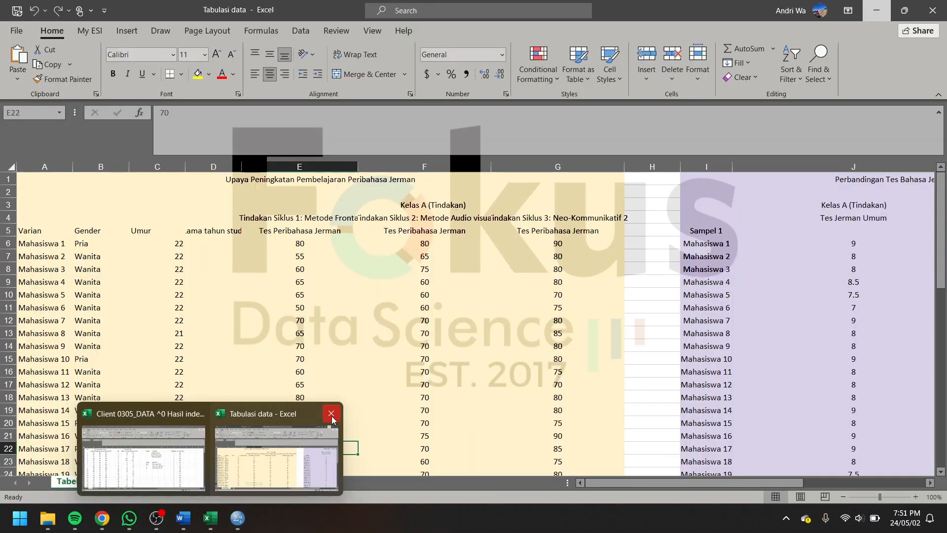
left_click(332, 417)
left_click(217, 437)
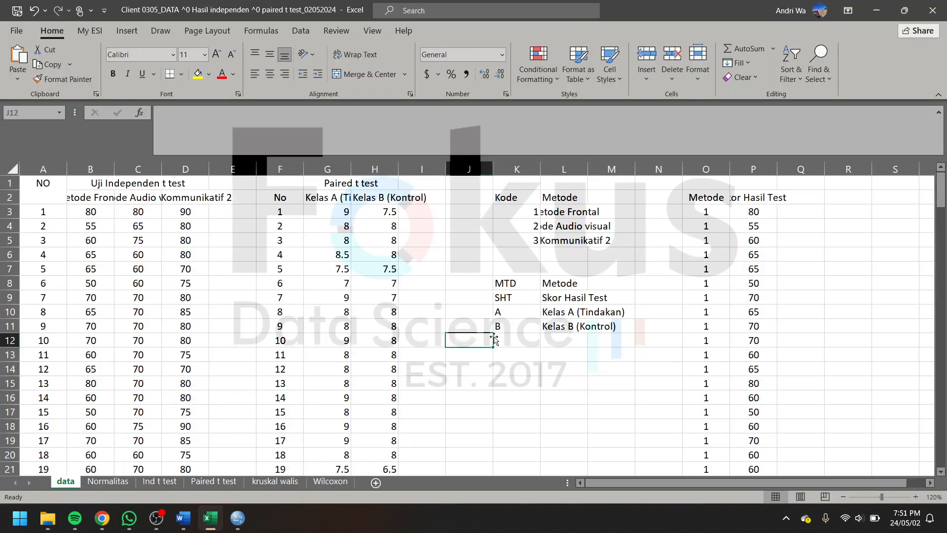
Copy the variable codes MTD, SHT, A and B from cells K8:K11 of the data sheet
left_click(549, 285)
left_click_drag(513, 285, 514, 327)
key("ctrl+c")
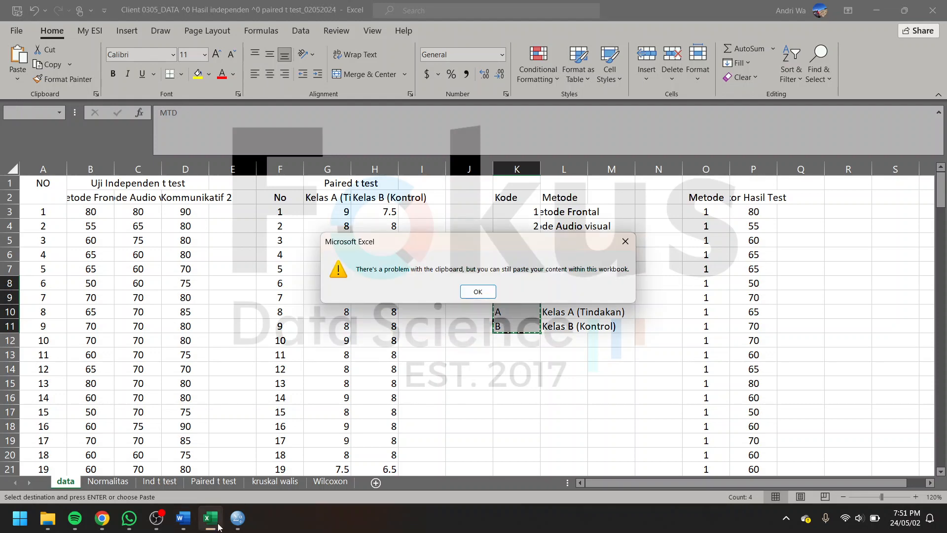
left_click(476, 289)
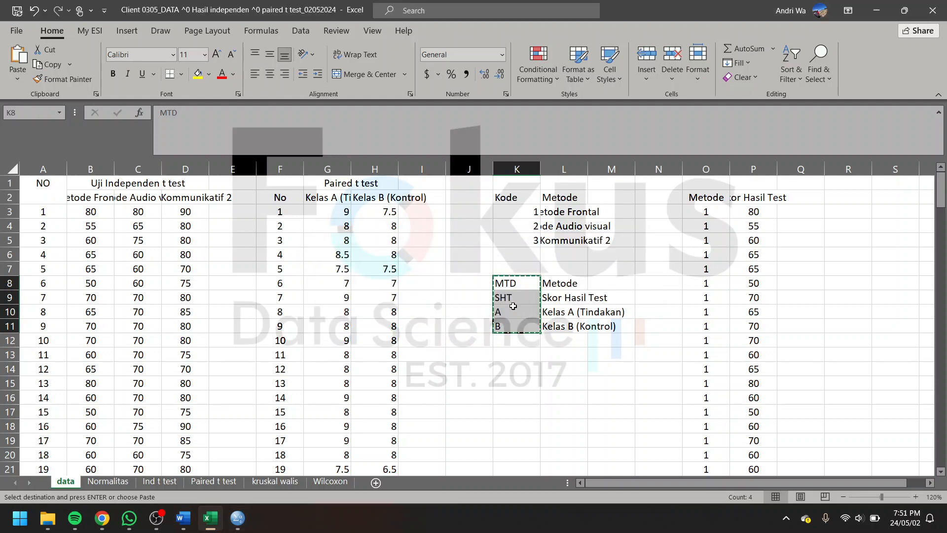
right_click(513, 306)
left_click(533, 176)
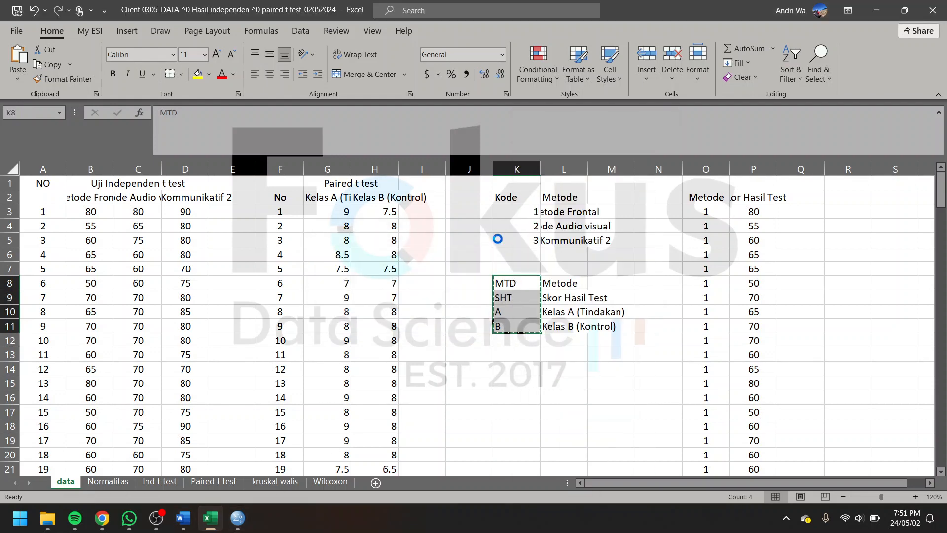
Switch to SPSS and paste the copied codes as variable names, starting in the first row of the variable list
left_click(238, 518)
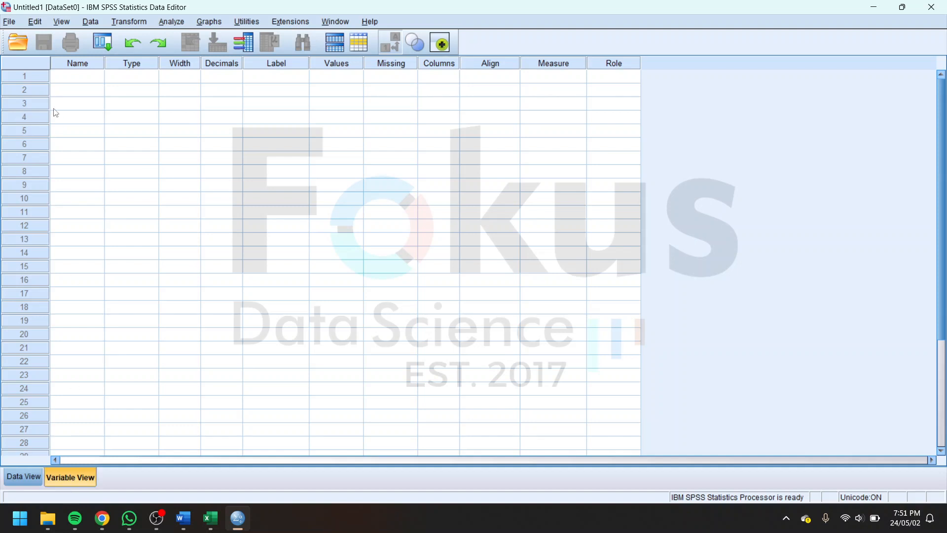
left_click(71, 81)
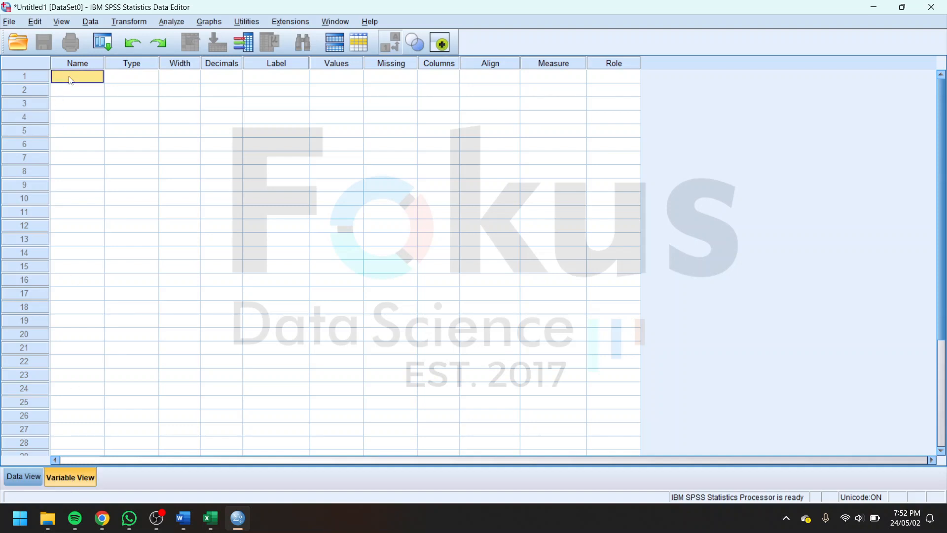
key("ctrl+v")
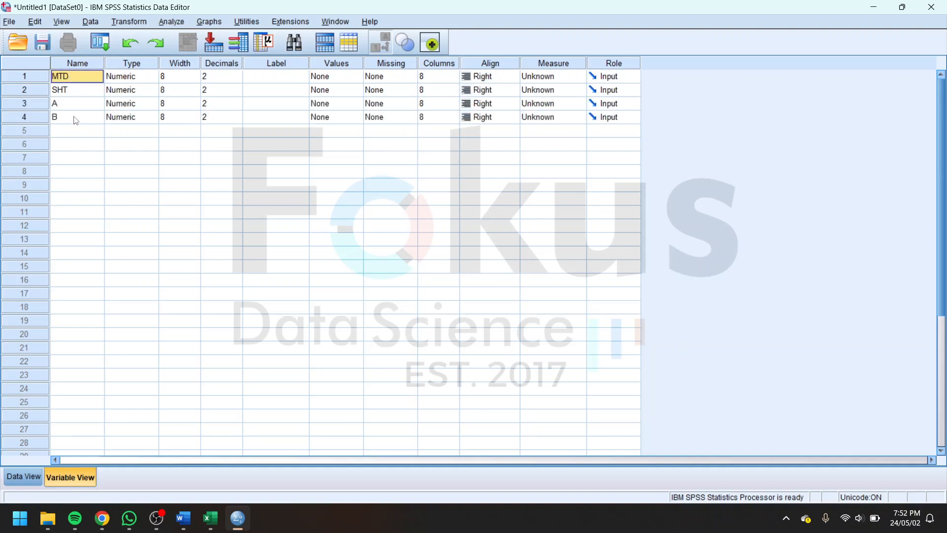
Copy the variable descriptions in L8:L11 of the Excel data sheet and paste them as variable labels in SPSS, starting at MTD
left_click(210, 519)
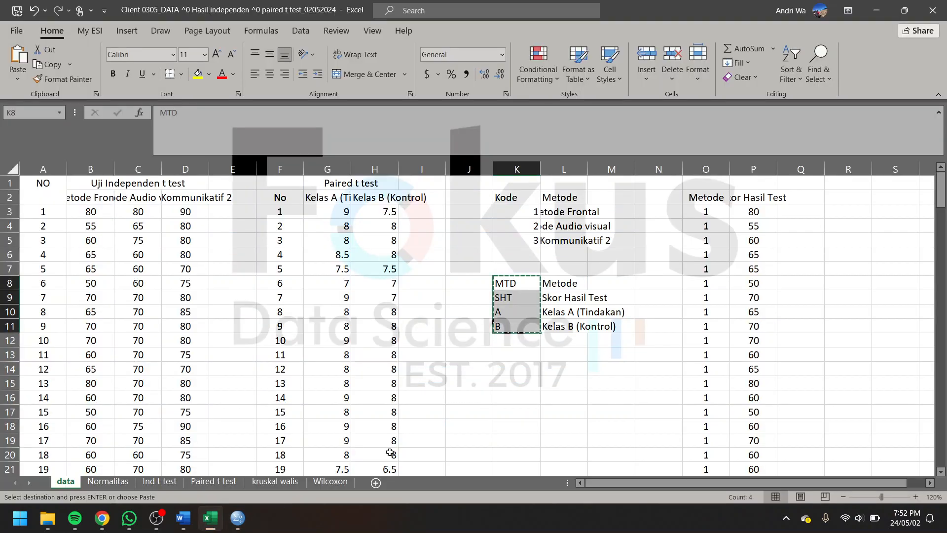
left_click_drag(557, 282, 557, 325)
right_click(558, 326)
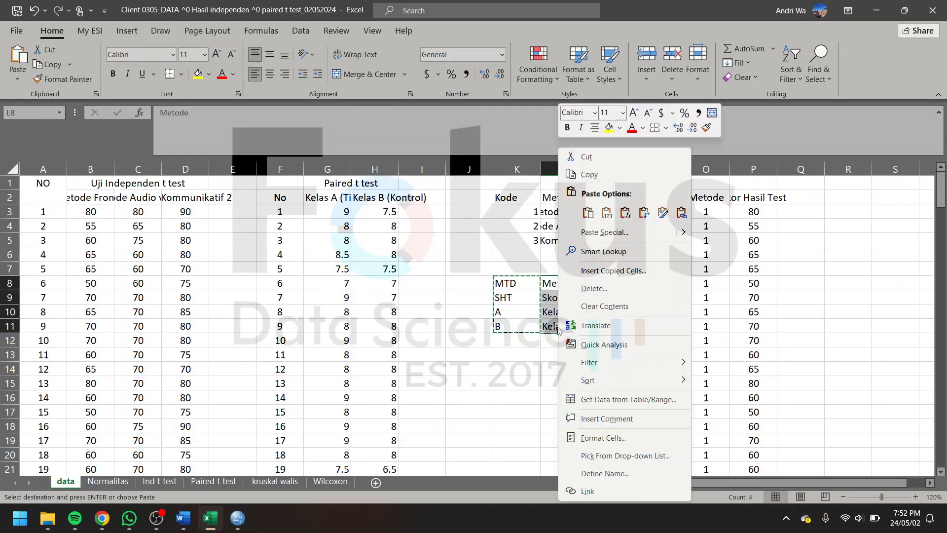
left_click(602, 179)
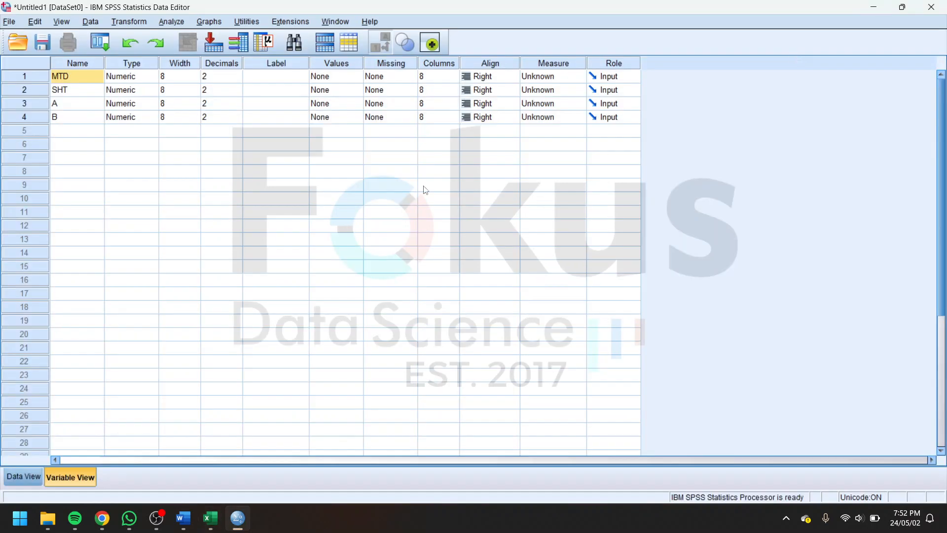
left_click(876, 10)
left_click(276, 79)
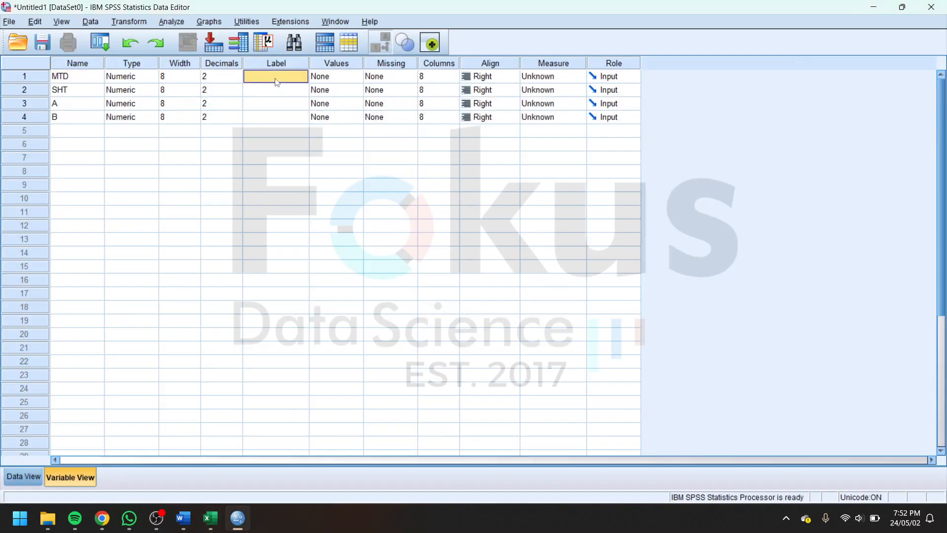
key("ctrl+v")
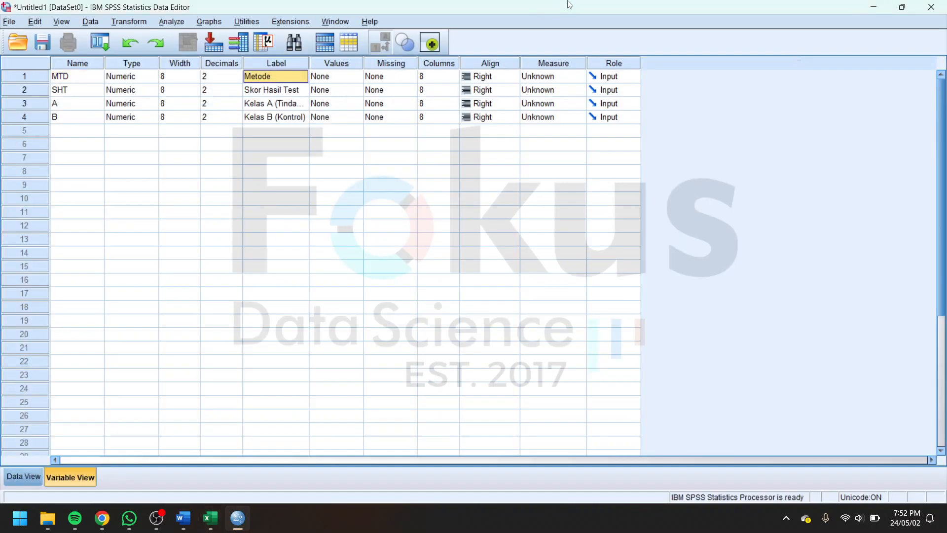
Arrange the SPSS Data Editor and the Excel data workbook side by side, with SPSS on the left half of the screen
left_click_drag(565, 9, 2, 162)
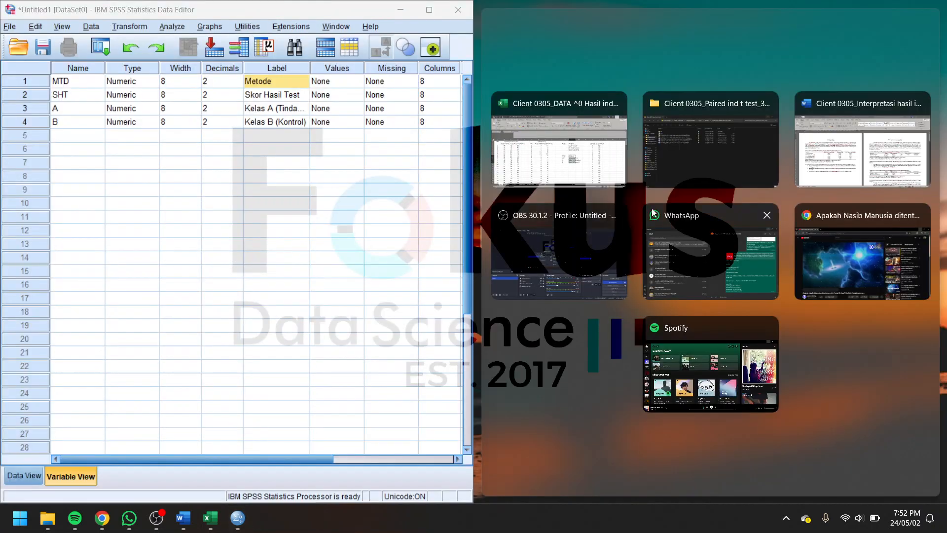
left_click(831, 174)
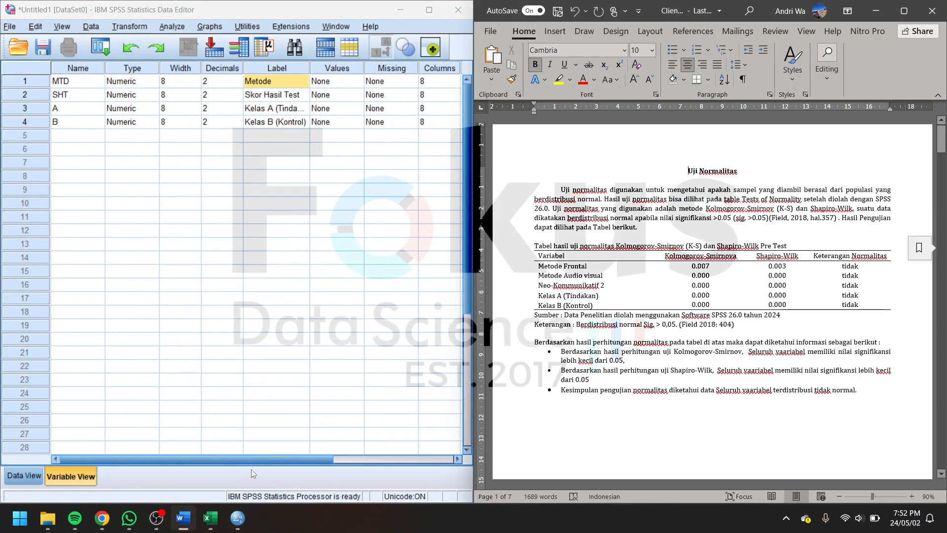
left_click(210, 518)
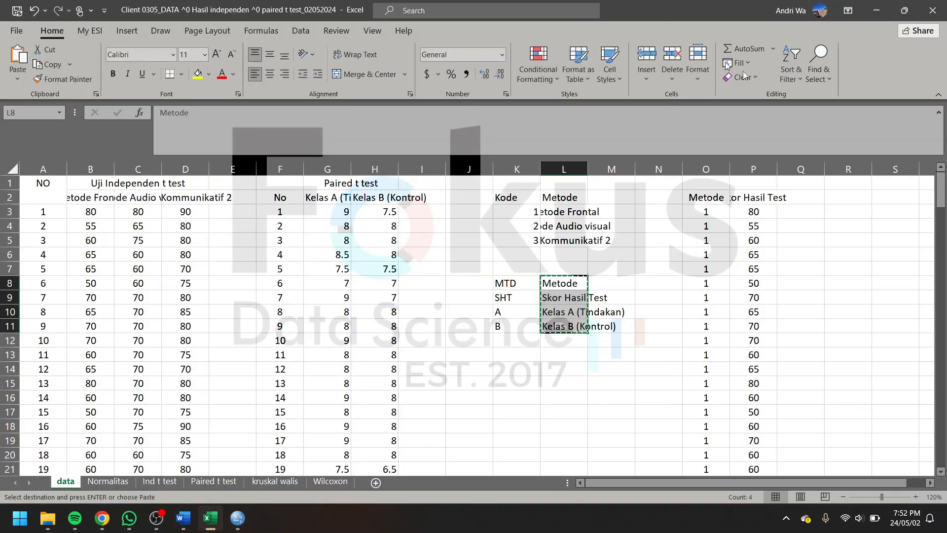
key("super+Right")
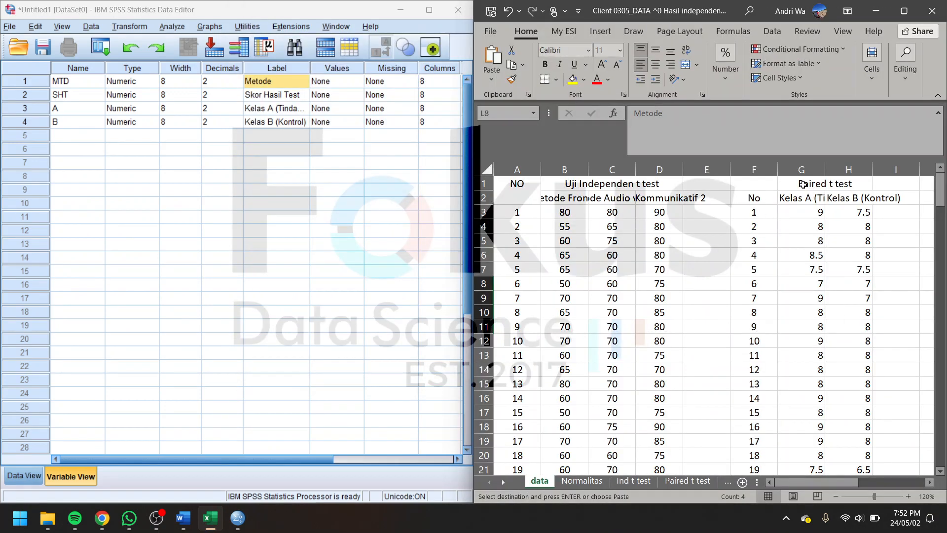
Add the value label 1 = "Metode Frontal" to the MTD variable, copying the label text from cell L3 of the Excel sheet
left_click(804, 185)
left_click_drag(799, 483, 871, 484)
left_click(860, 197)
left_click(858, 213)
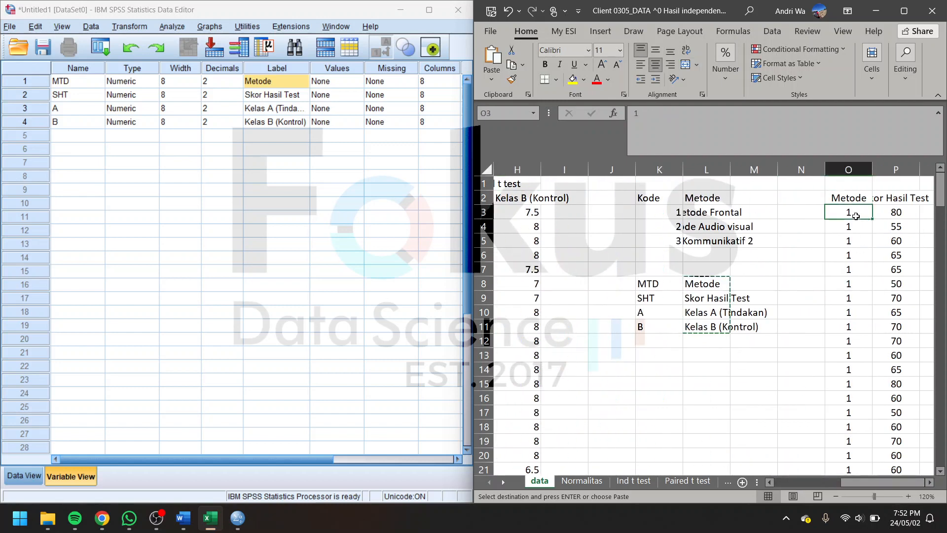
left_click(855, 230)
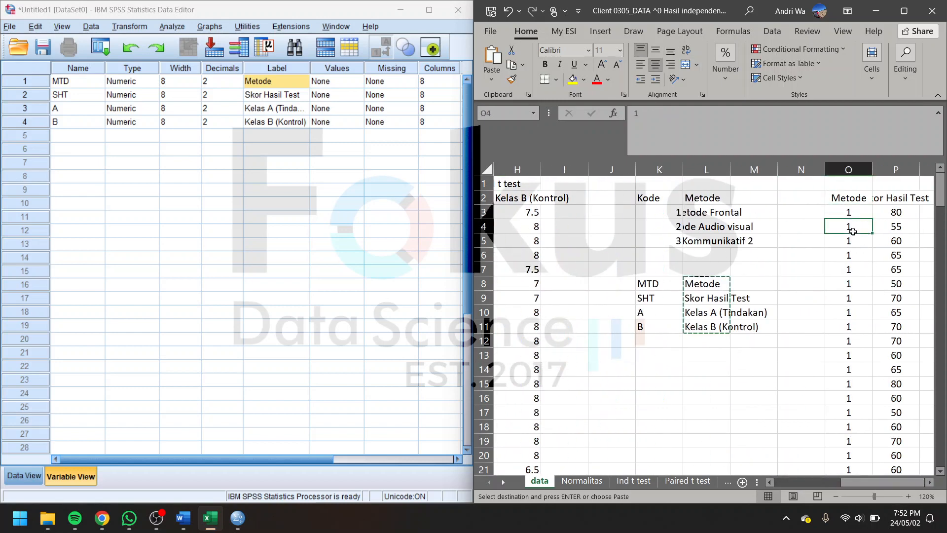
double_click(356, 87)
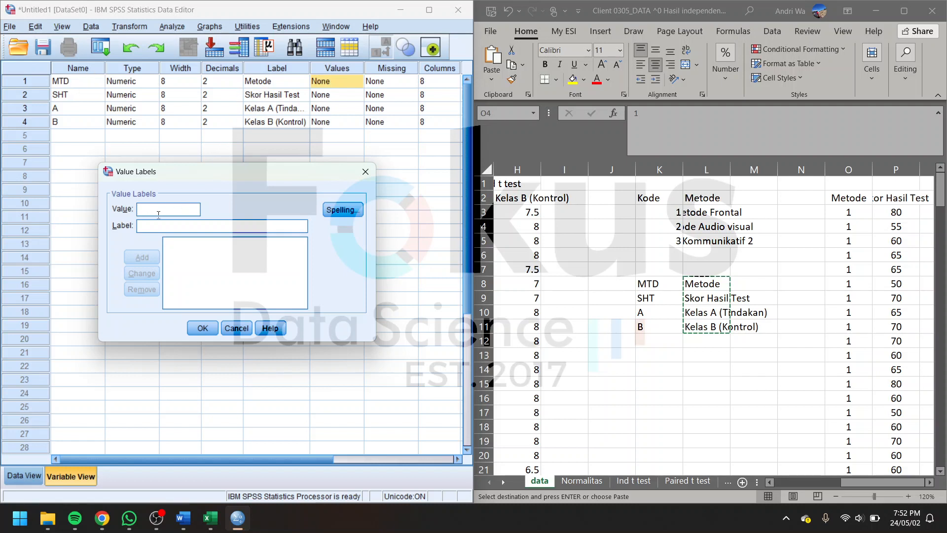
left_click(700, 216)
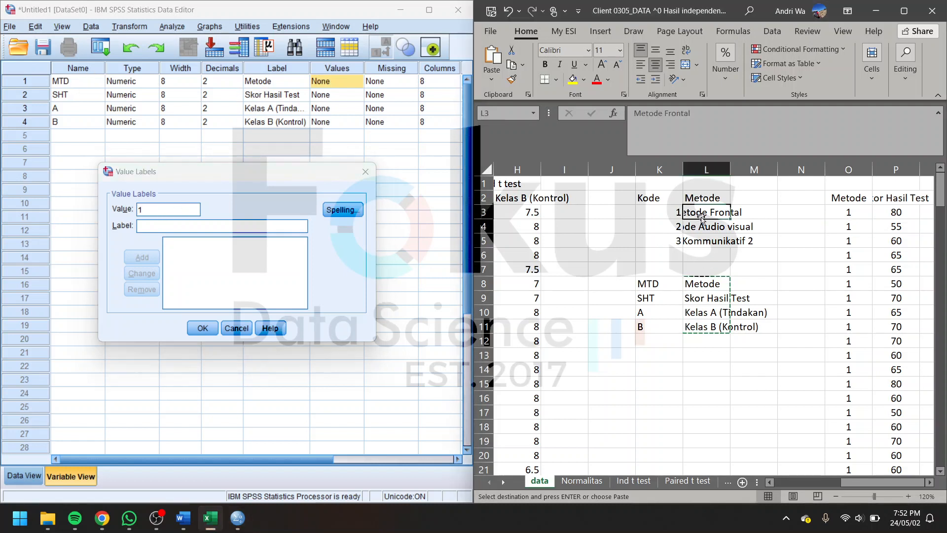
key("ctrl+c")
left_click(278, 227)
key("ctrl+v")
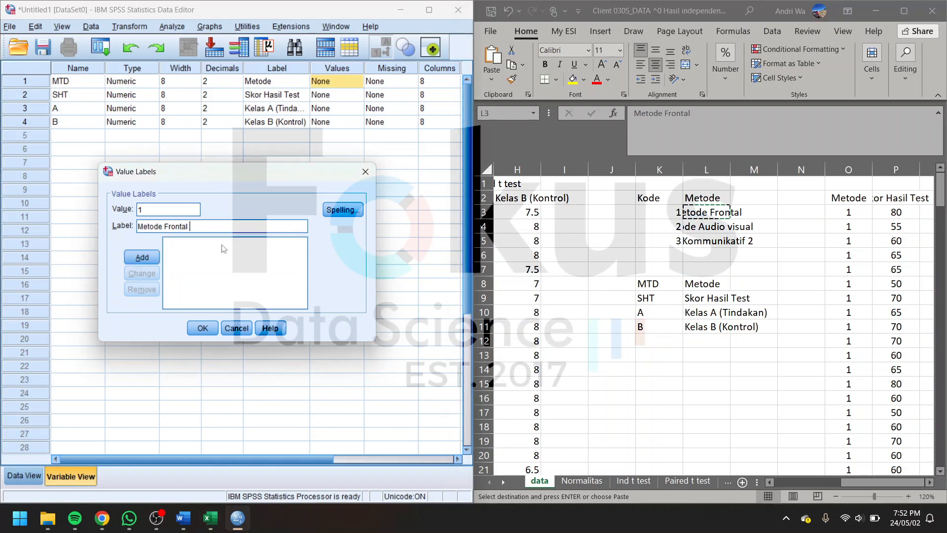
left_click(145, 257)
Add the value label 2 = "Metode Audio visual" to MTD, copying the label text from cell L4
type("2")
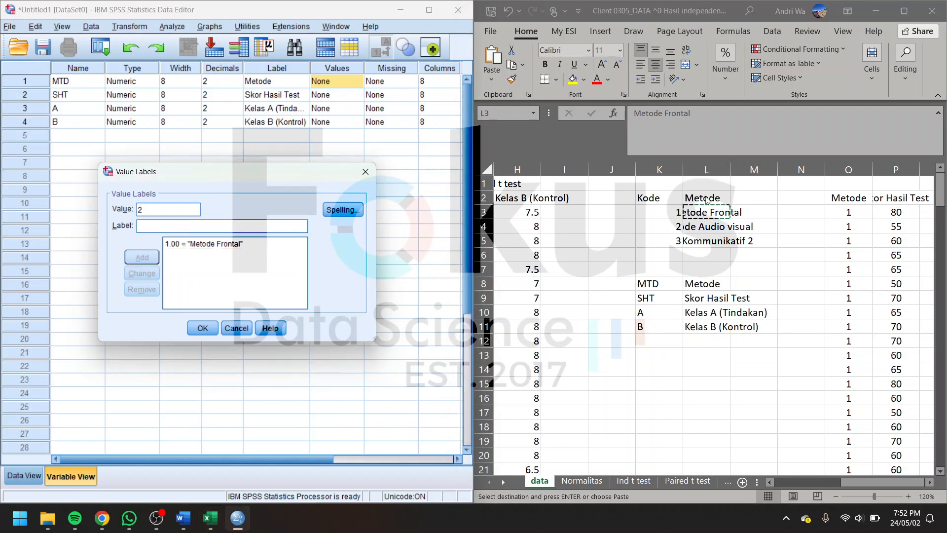
left_click(703, 217)
left_click(703, 226)
key("ctrl+c")
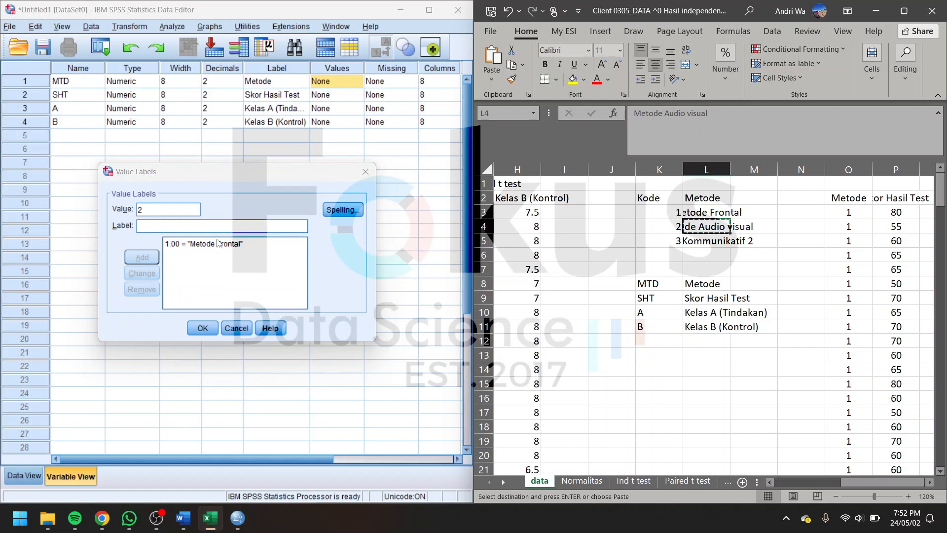
left_click(213, 227)
key("ctrl+v")
left_click(146, 256)
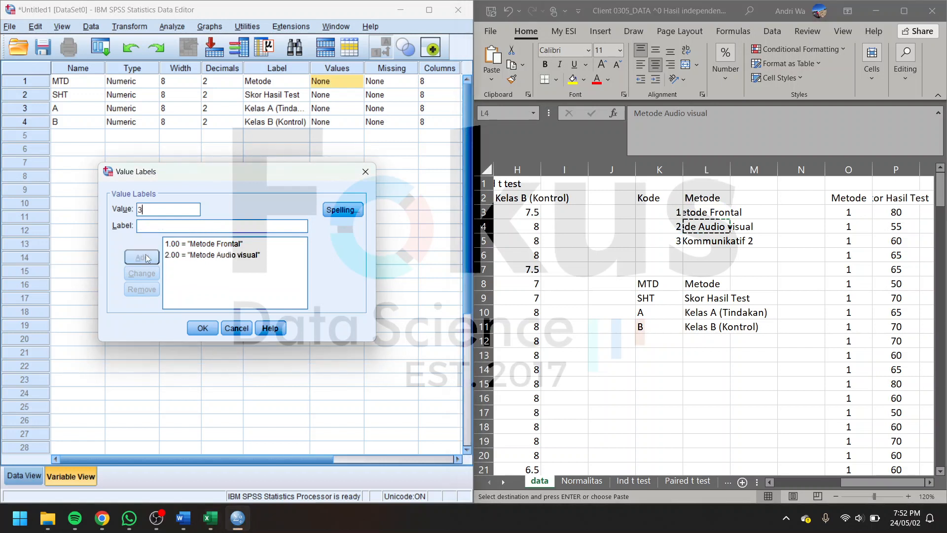
Add the value label 3 = "Neo-Kommunikatif 2" to MTD using the text from cell L5, and accept the value labels
left_click(715, 243)
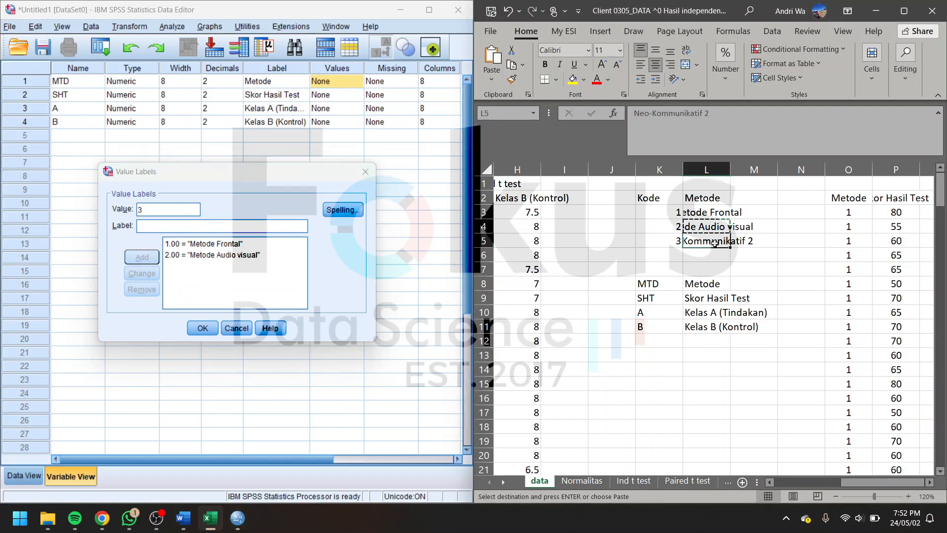
key("ctrl+c")
left_click(221, 227)
key("ctrl+v")
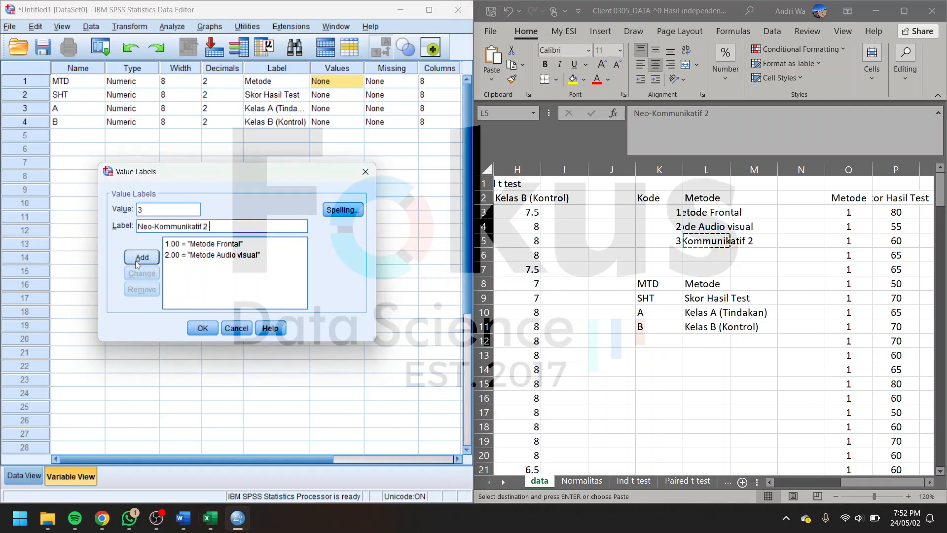
left_click(142, 257)
left_click(200, 327)
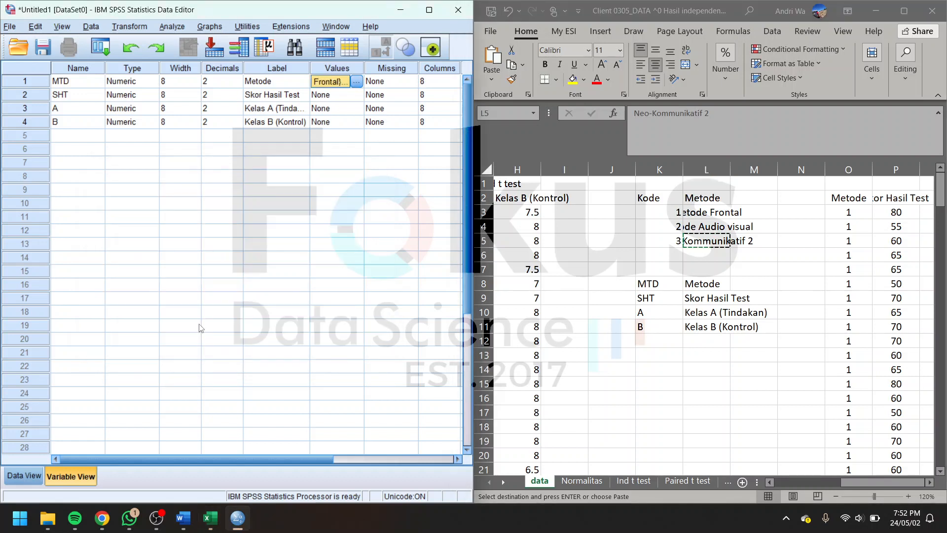
Copy the method codes and test scores in O3:P170 from Excel and paste them into the SPSS data under MTD and SHT from case 1
left_click(36, 477)
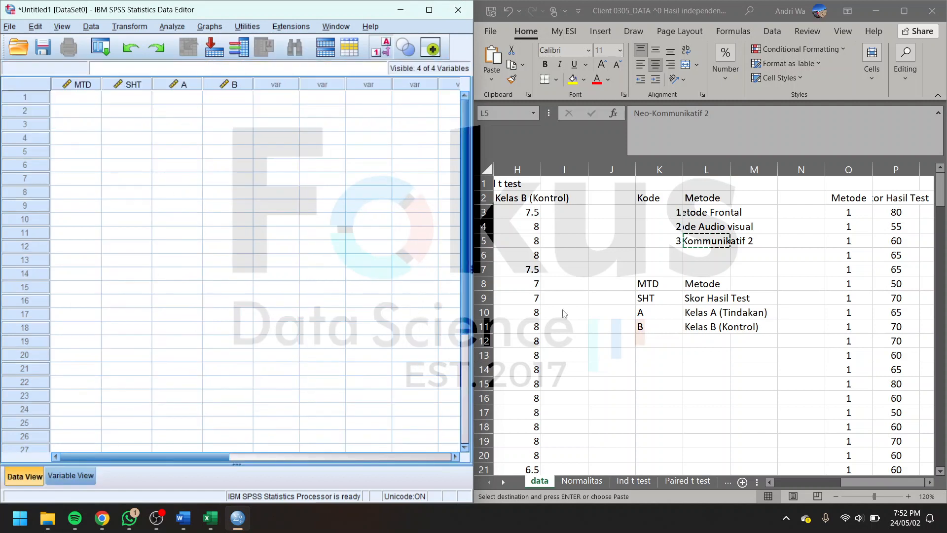
left_click(624, 326)
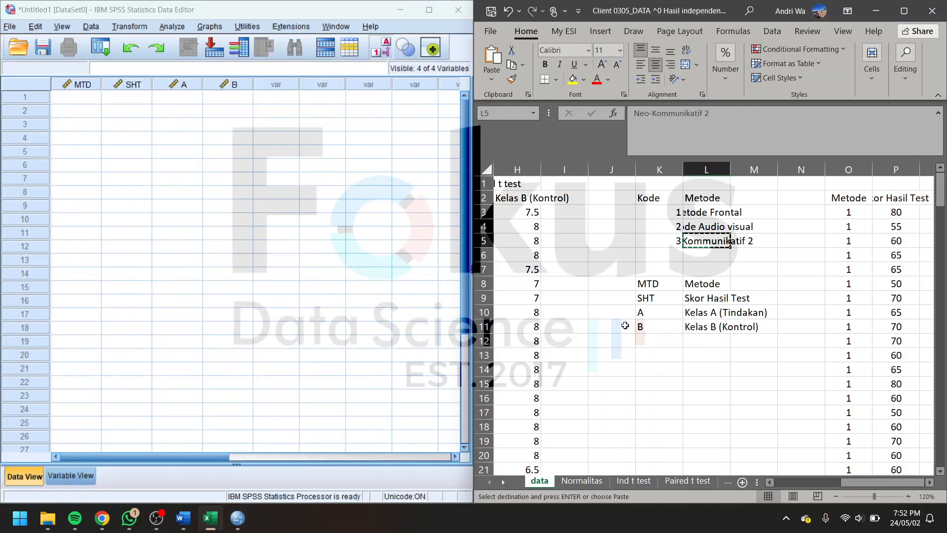
left_click(847, 215)
scroll(914, 318, "down", 5)
scroll(914, 318, "down", 20)
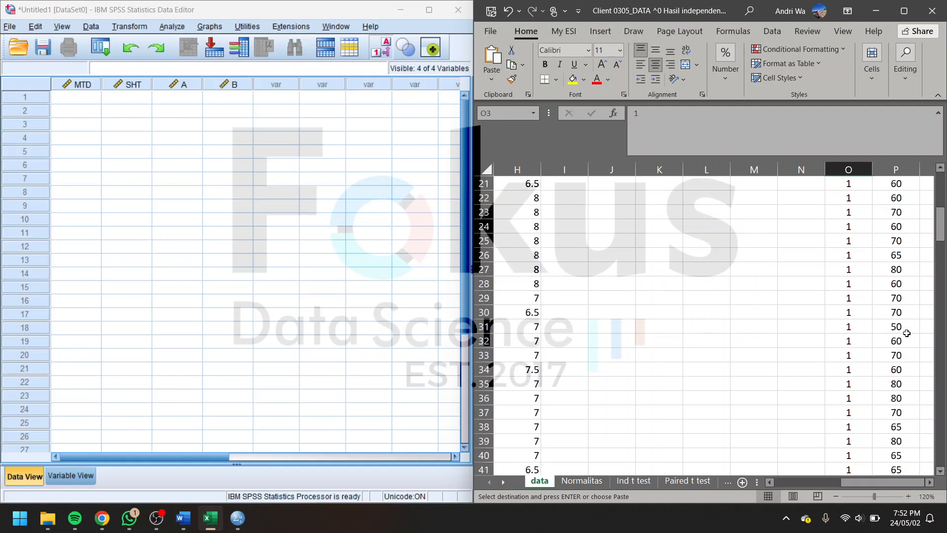
scroll(905, 355, "down", 20)
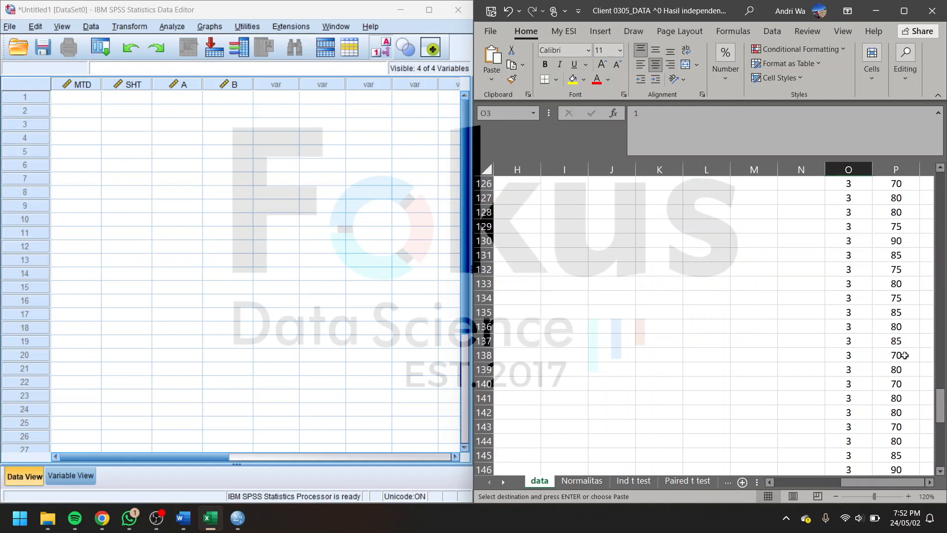
left_click(901, 314, "shift")
key("ctrl+c")
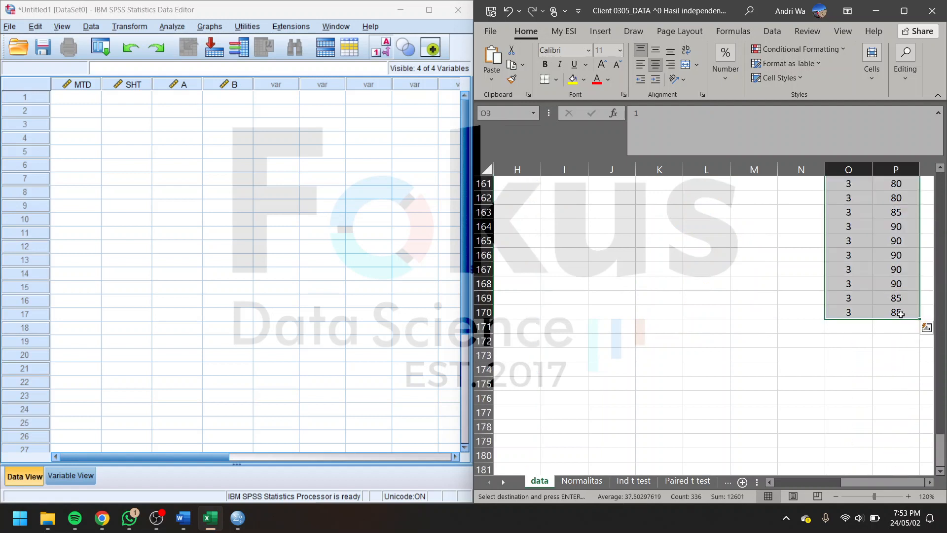
left_click(63, 101)
key("ctrl+v")
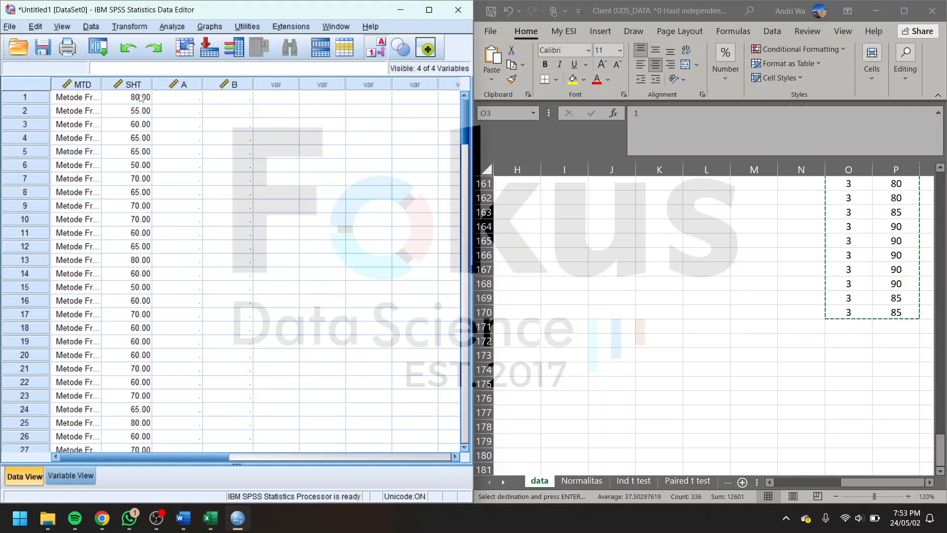
Copy the Kelas A and Kelas B scores in G3:H58 from Excel and paste them into SPSS variables A and B from case 1
scroll(598, 205, "up", 20)
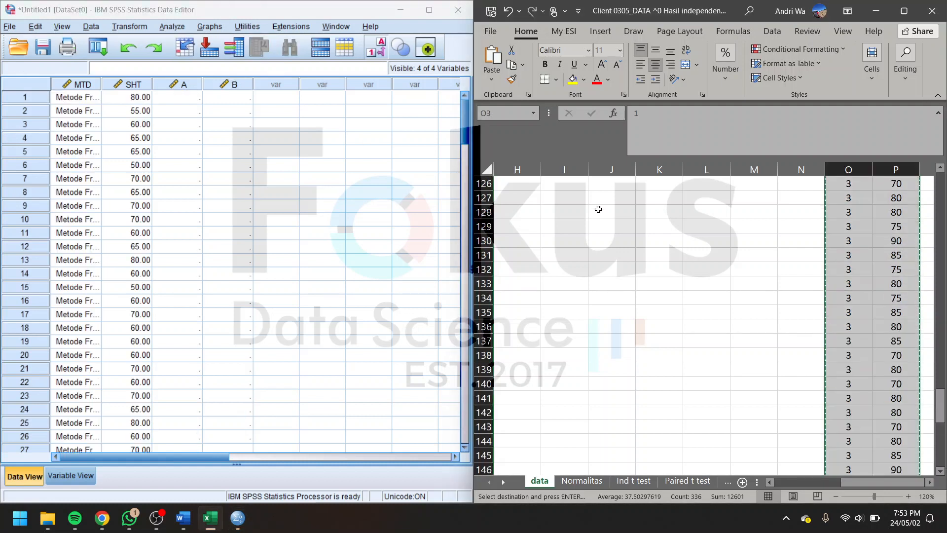
scroll(598, 206, "up", 8)
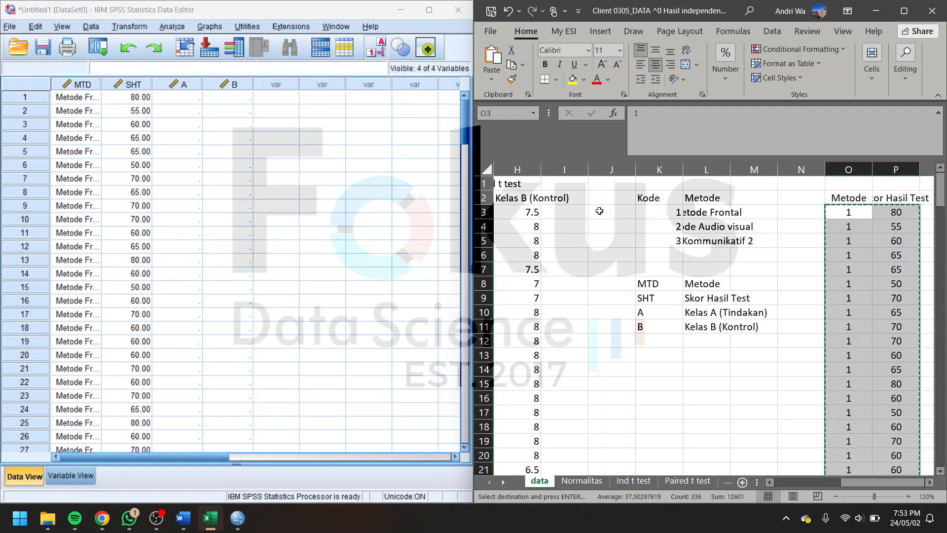
left_click_drag(848, 482, 820, 482)
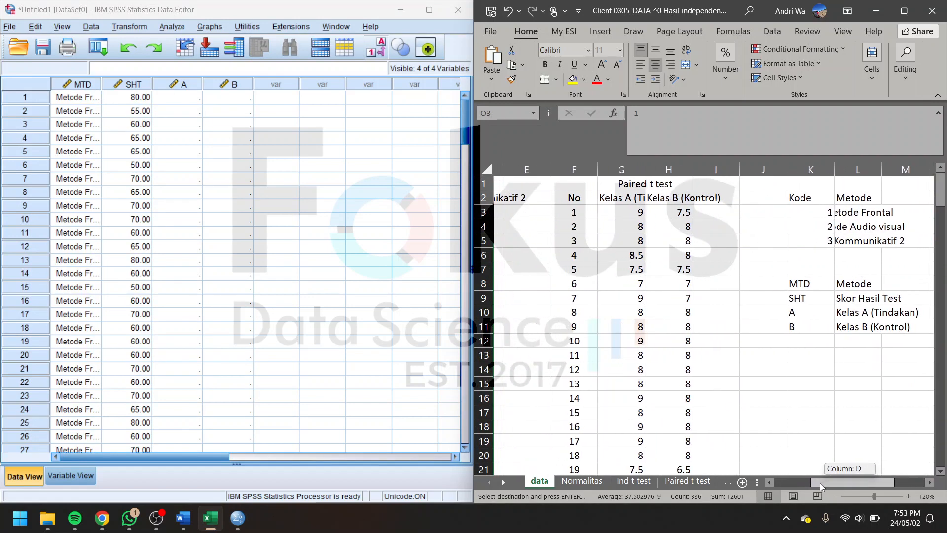
left_click(612, 211)
scroll(612, 211, "down", 20)
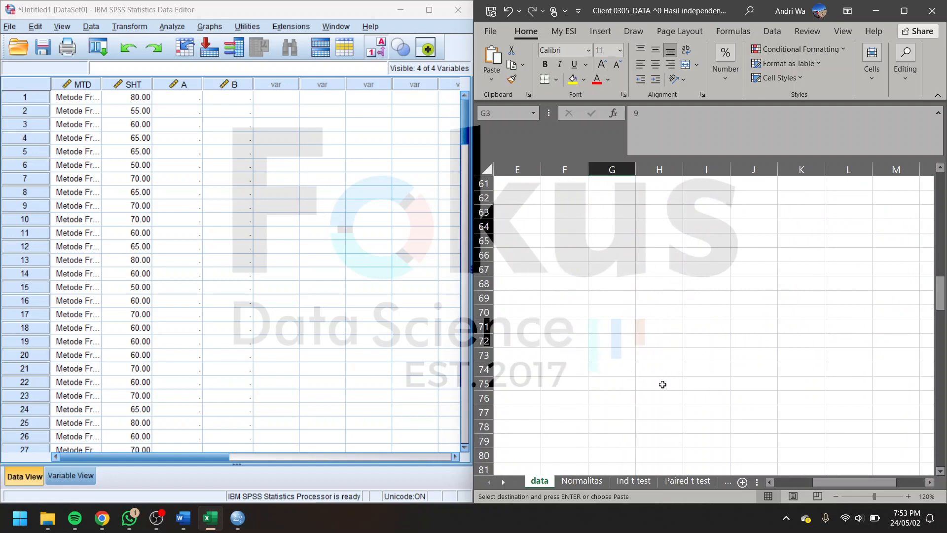
scroll(662, 383, "up", 3)
left_click(675, 286, "shift")
key("ctrl+c")
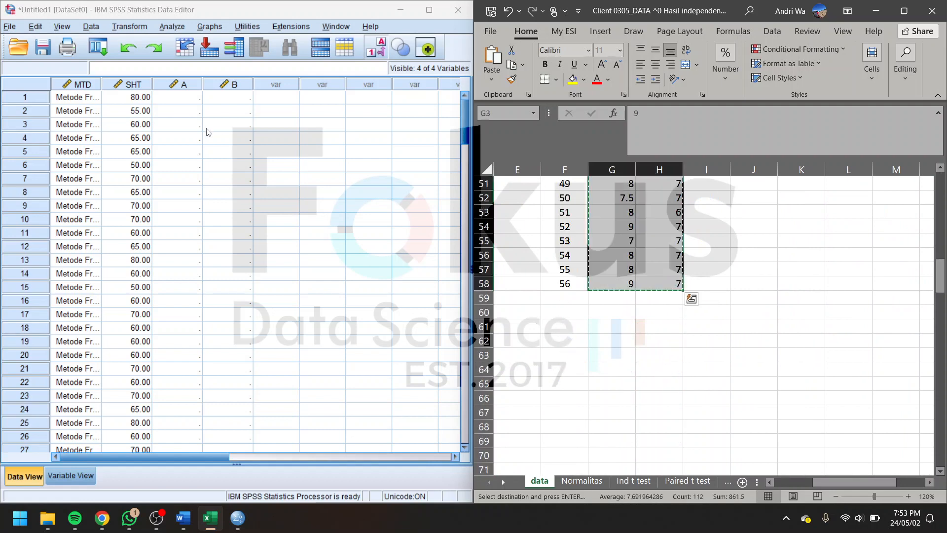
left_click(180, 99)
key("ctrl+v")
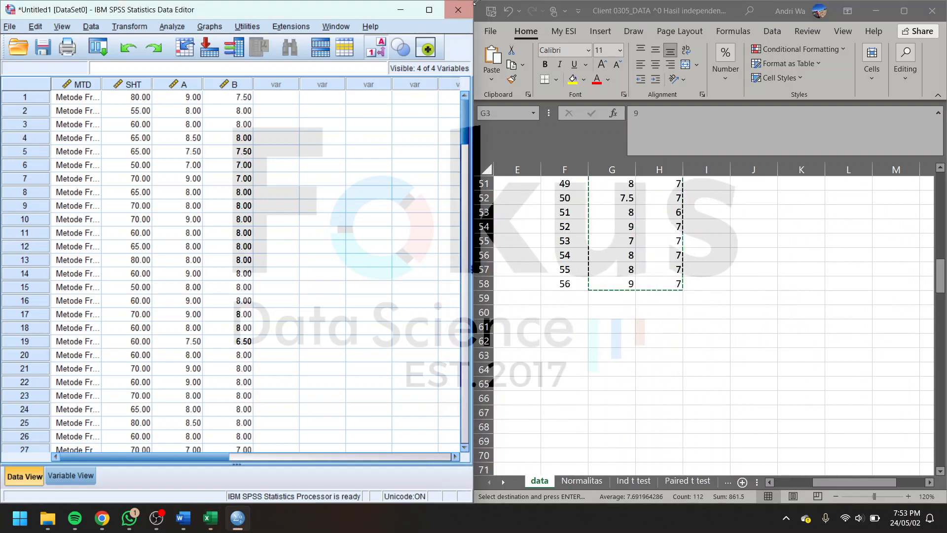
Maximize the SPSS Data Editor, glance at the Uji Normalitas page in Word, and return to the full-screen data
left_click(429, 10)
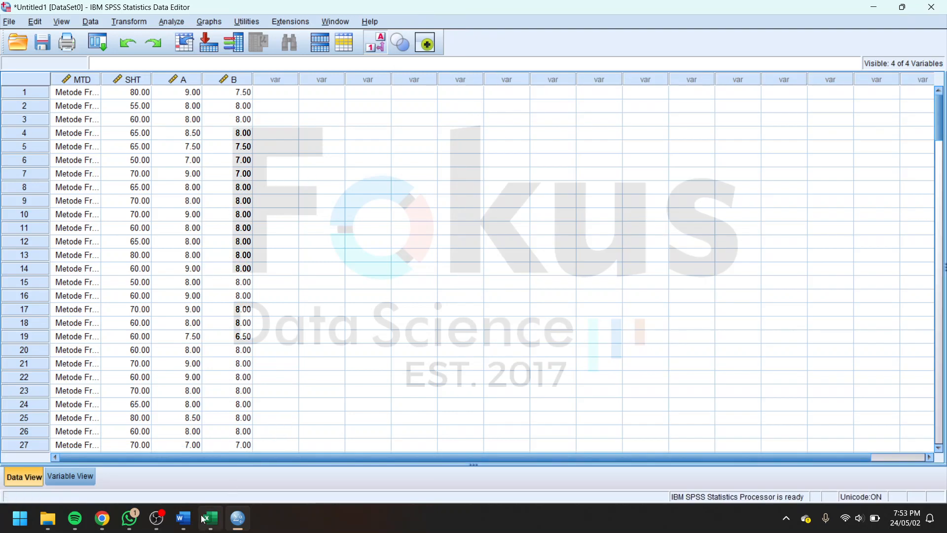
left_click(183, 518)
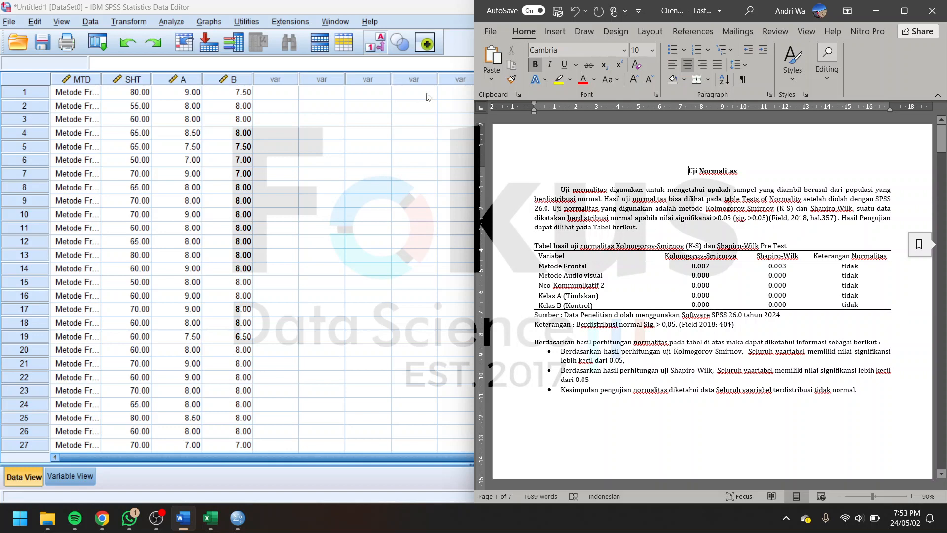
double_click(422, 5)
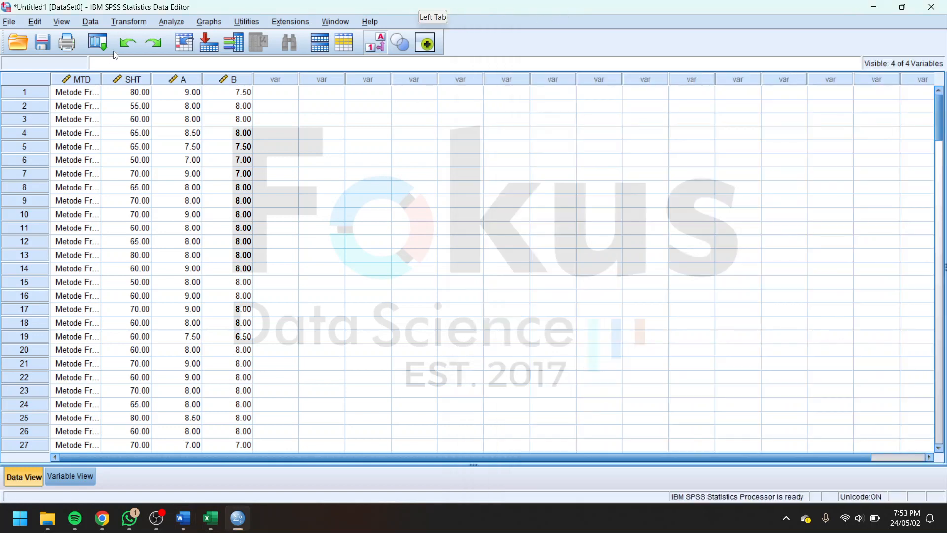
Set up an Explore analysis with Skor Hasil Test [SHT] as the dependent variable and Metode [MTD] as the factor
left_click(171, 21)
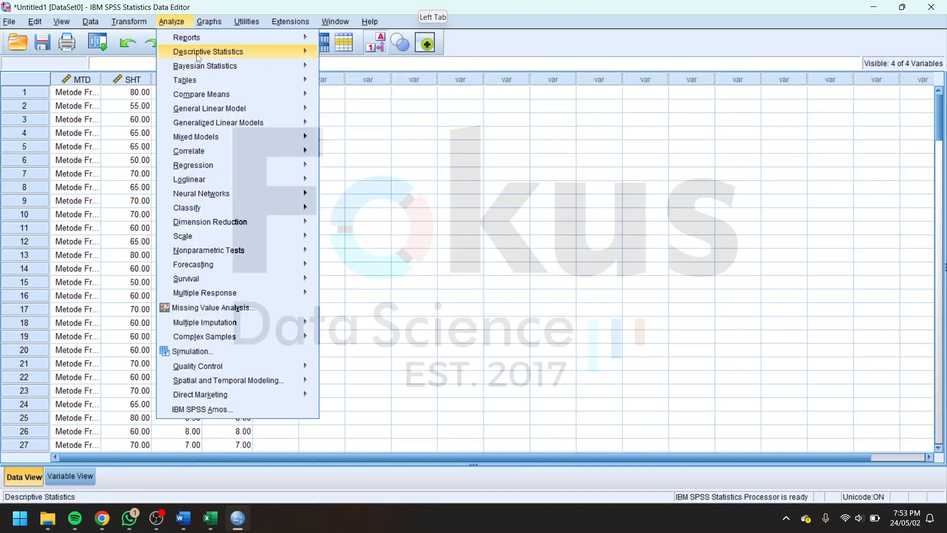
mouse_move(207, 55)
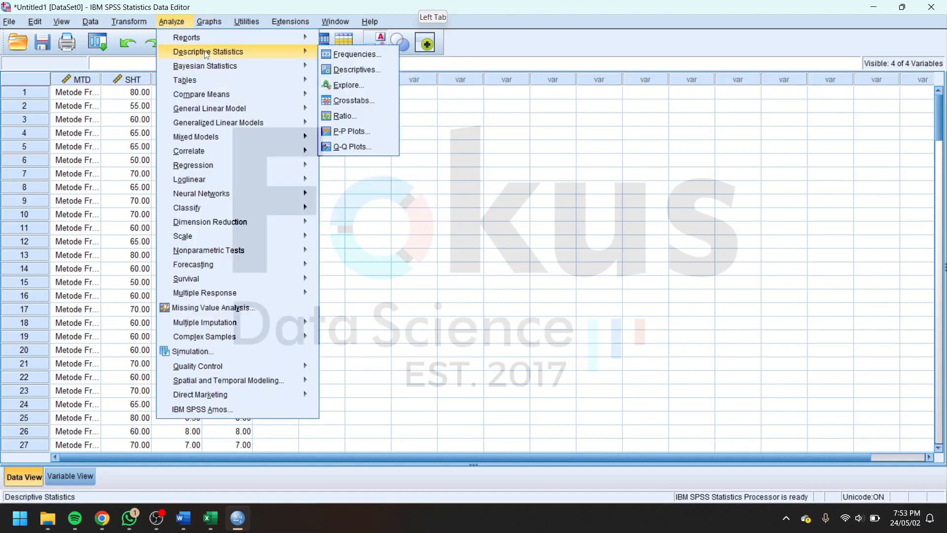
left_click(369, 85)
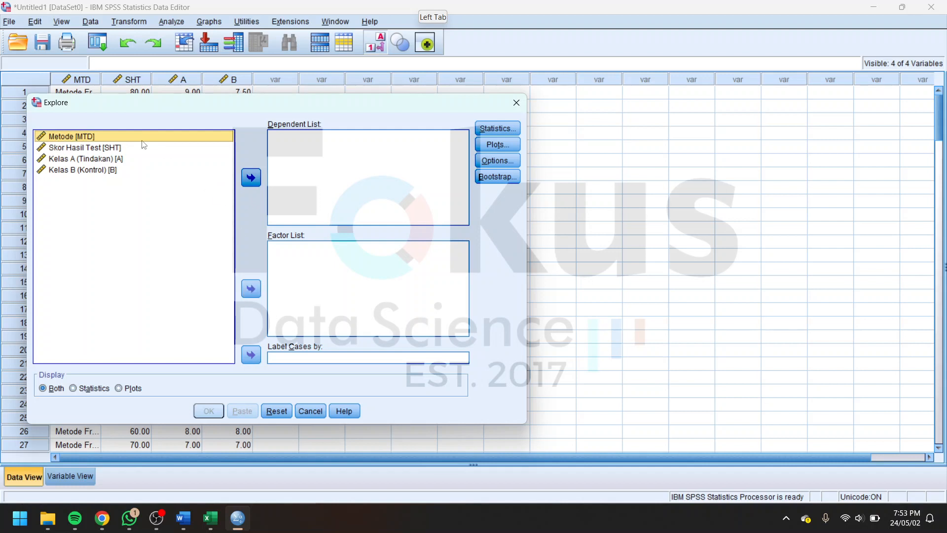
left_click(251, 289)
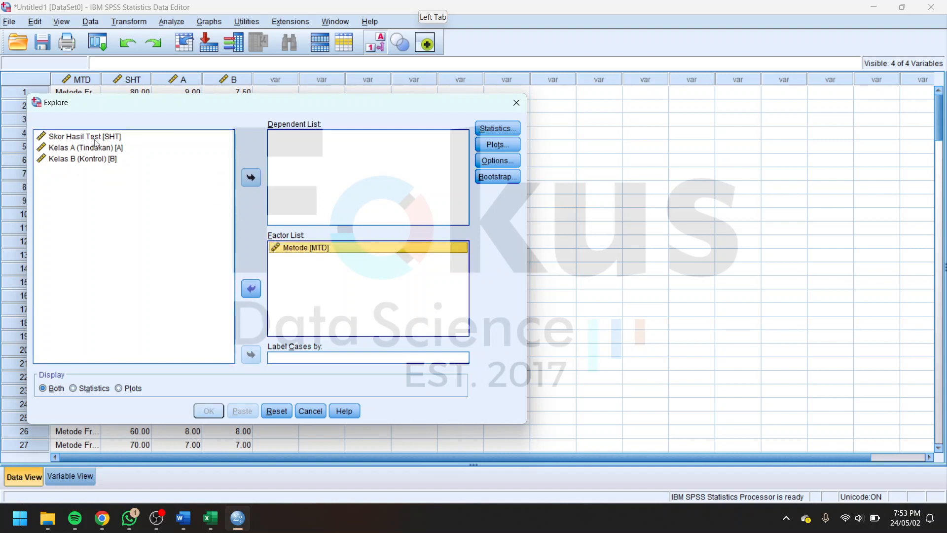
left_click(104, 139)
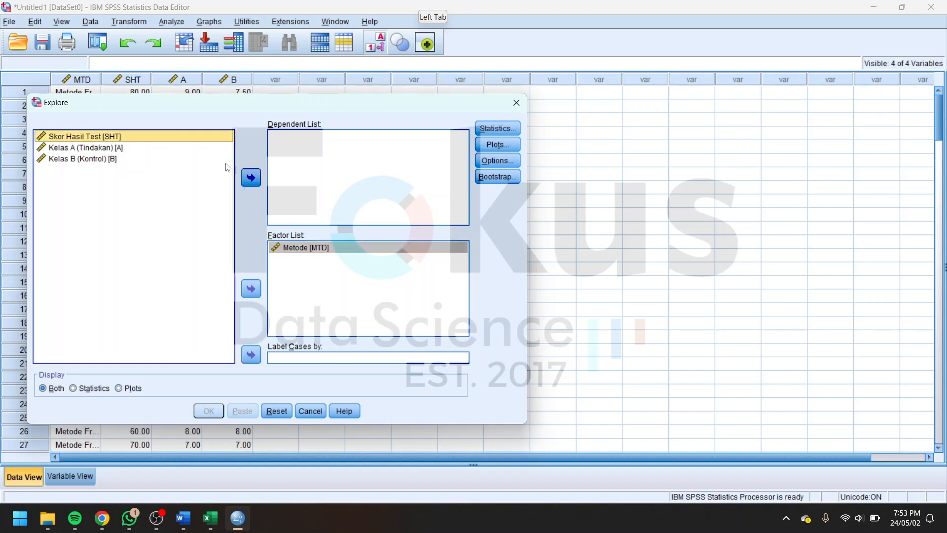
left_click(251, 177)
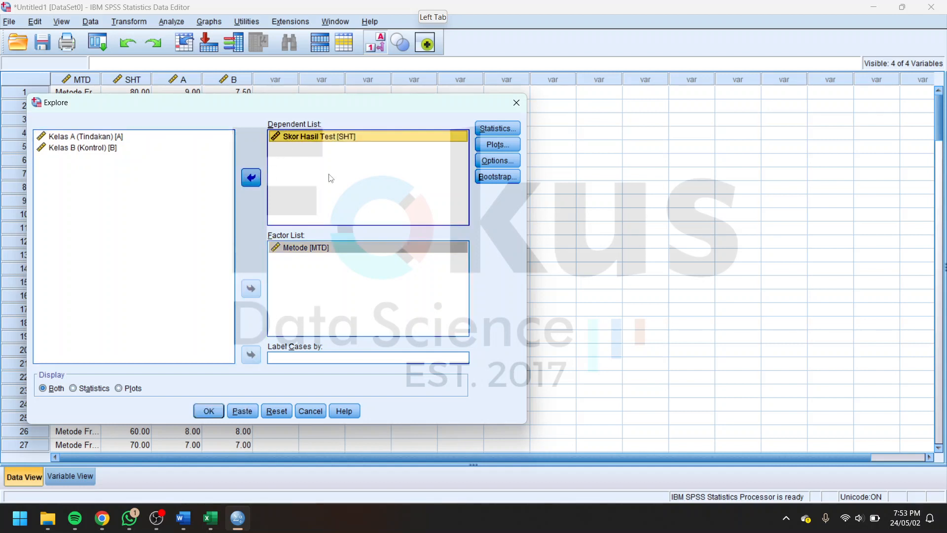
Configure the Explore plots with no boxplots, no stem-and-leaf, and normality plots with tests enabled
left_click(496, 146)
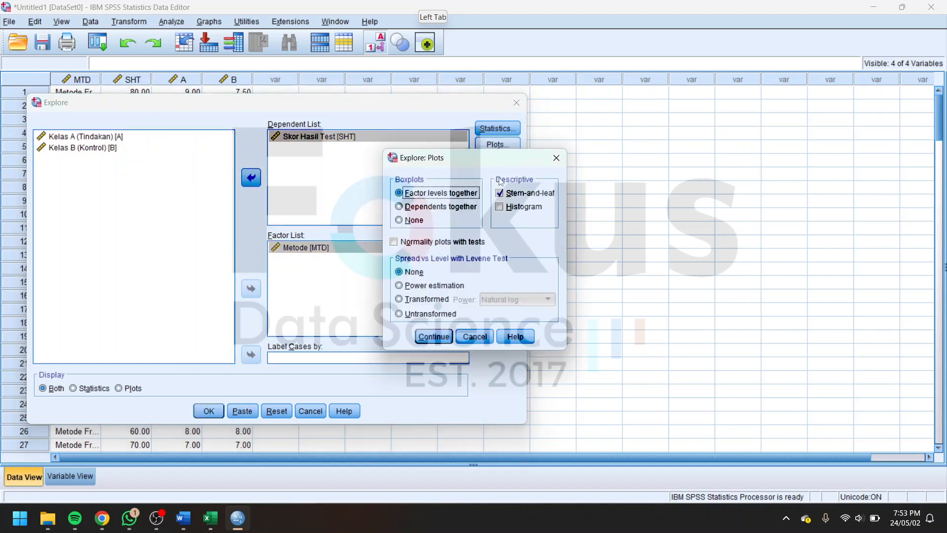
left_click(511, 195)
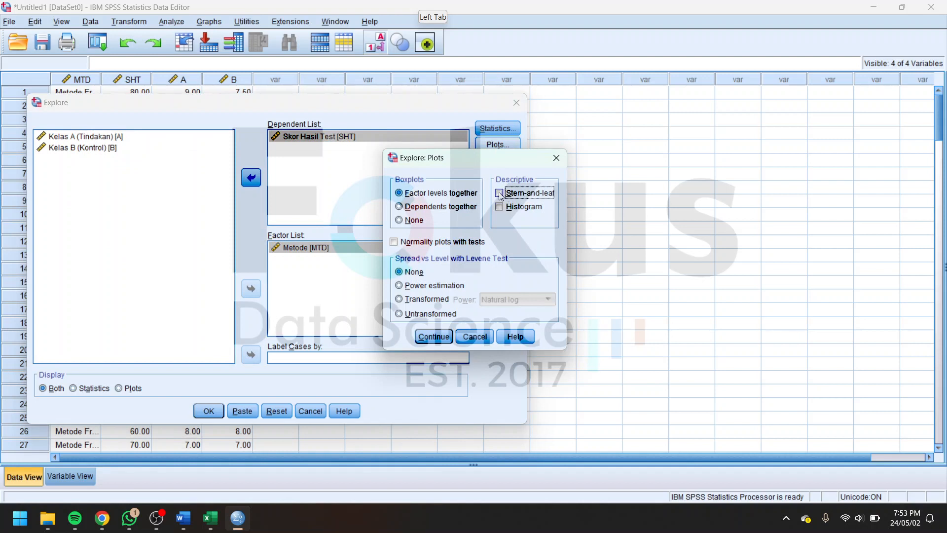
left_click(419, 221)
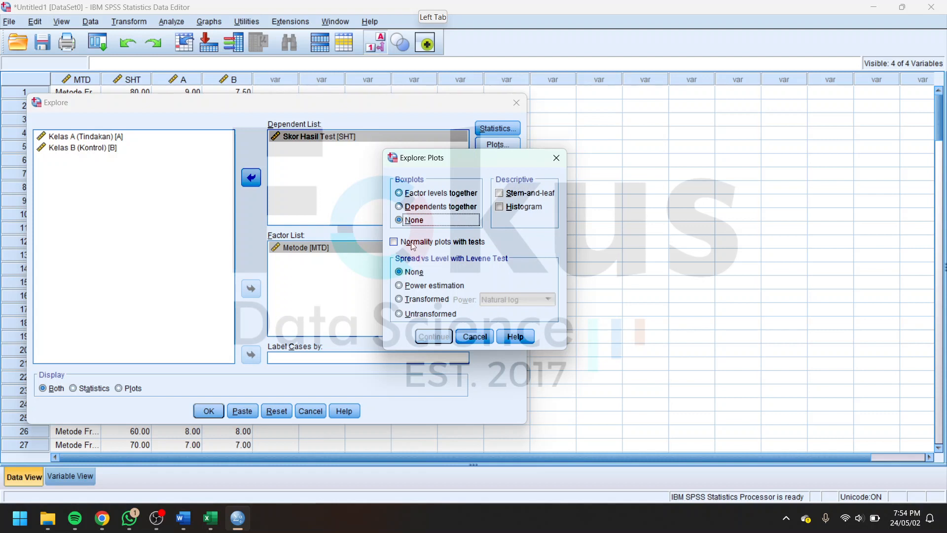
left_click(453, 245)
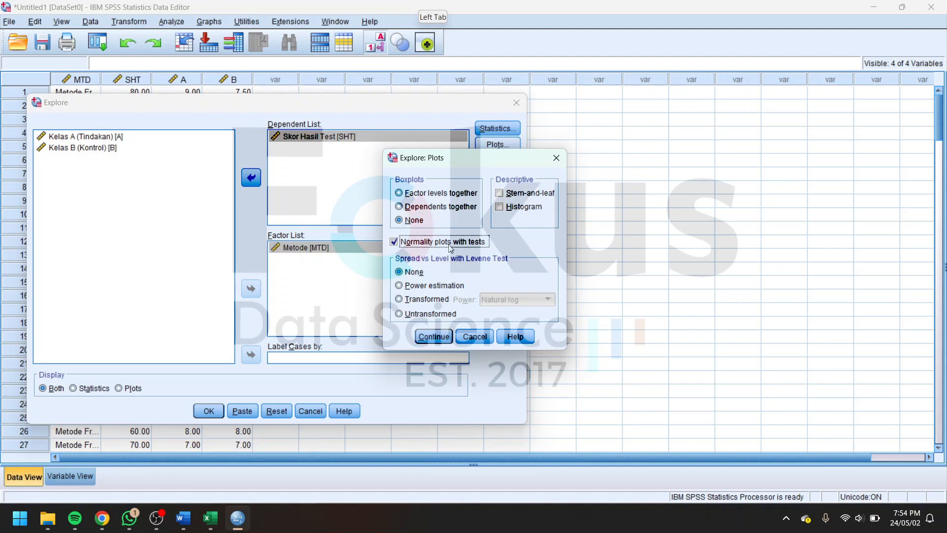
left_click(434, 337)
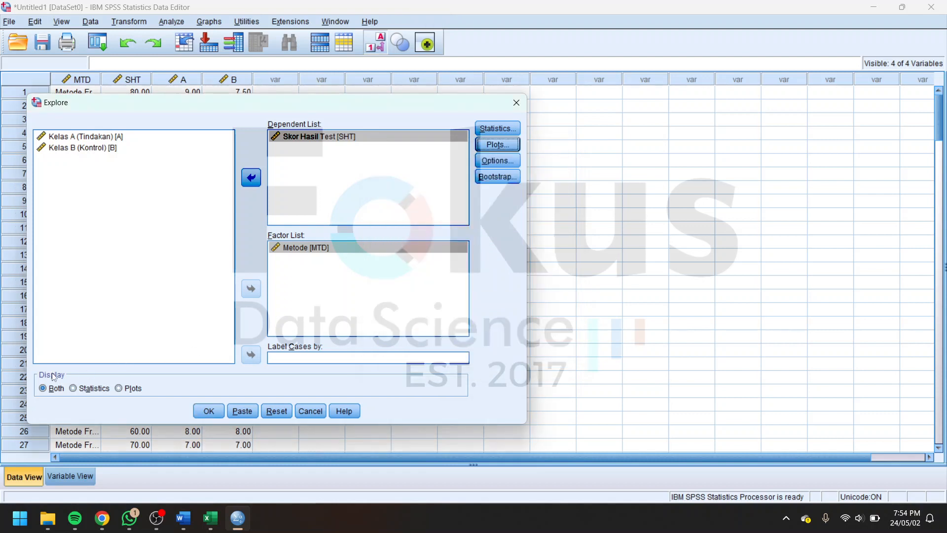
Limit the Explore display to plots, run the analysis, and select the Tests of Normality table in the output
left_click(119, 389)
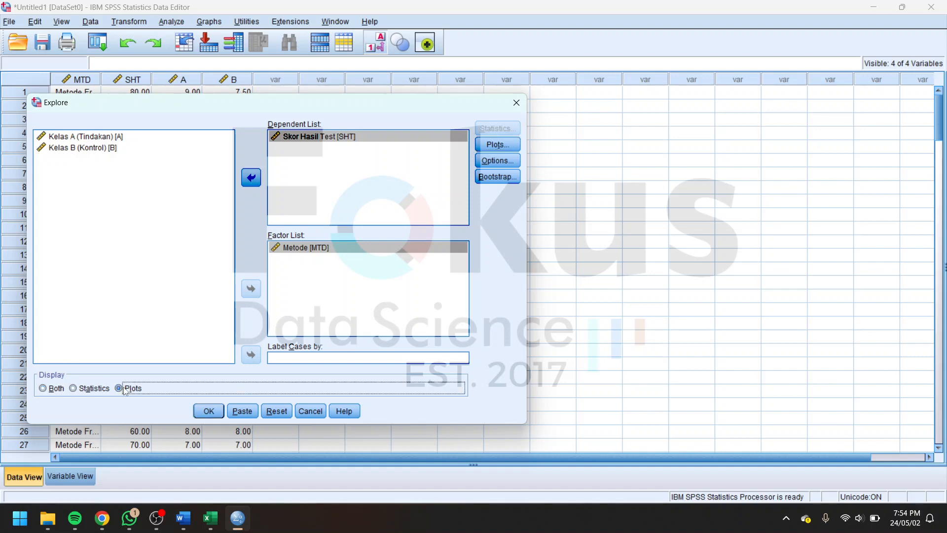
left_click(208, 411)
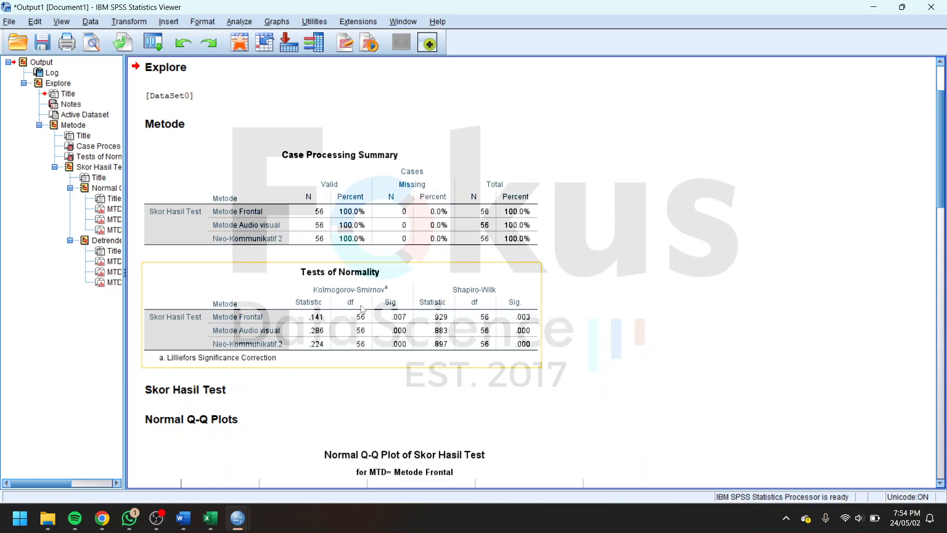
scroll(337, 321, "down", 4)
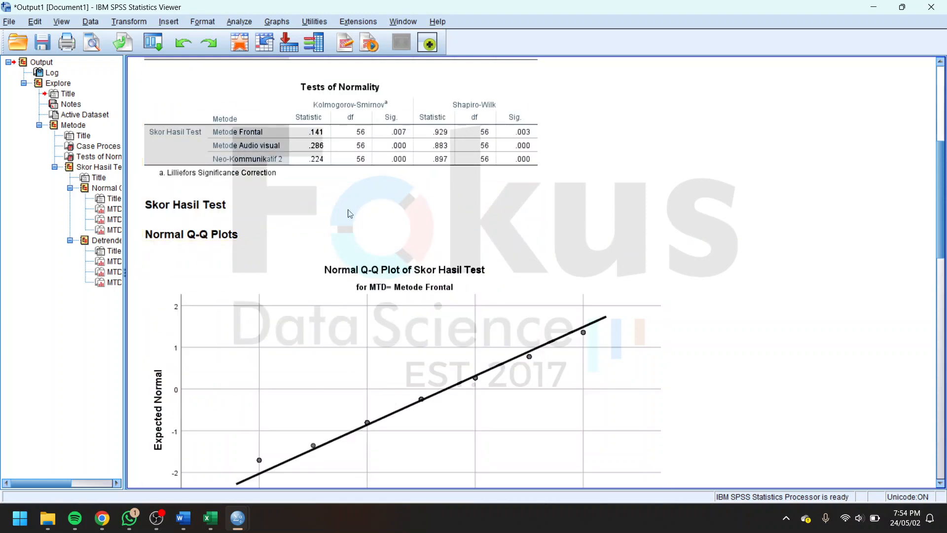
left_click(356, 148)
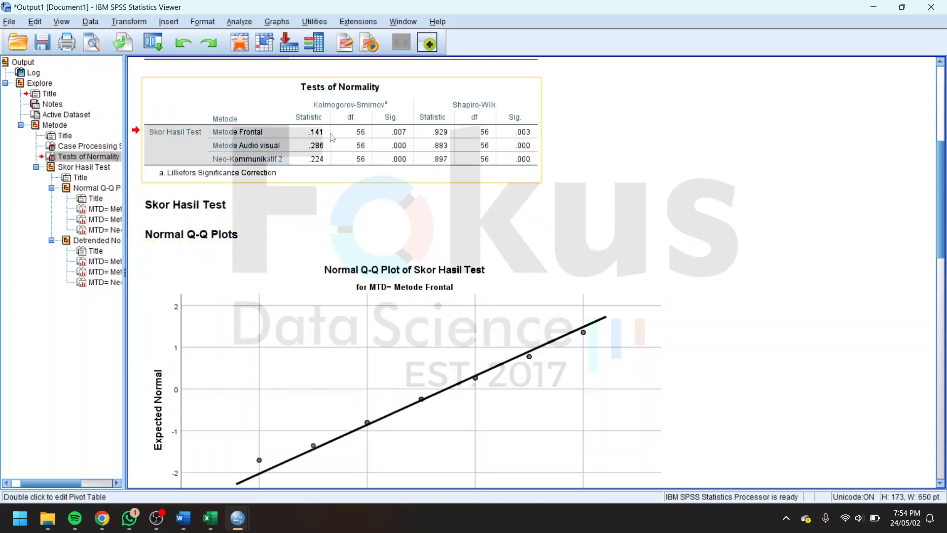
Reopen Explore and replace Skor Hasil Test with Kelas A (Tindakan) and Kelas B (Kontrol) as the dependent variables
left_click(233, 23)
mouse_move(275, 54)
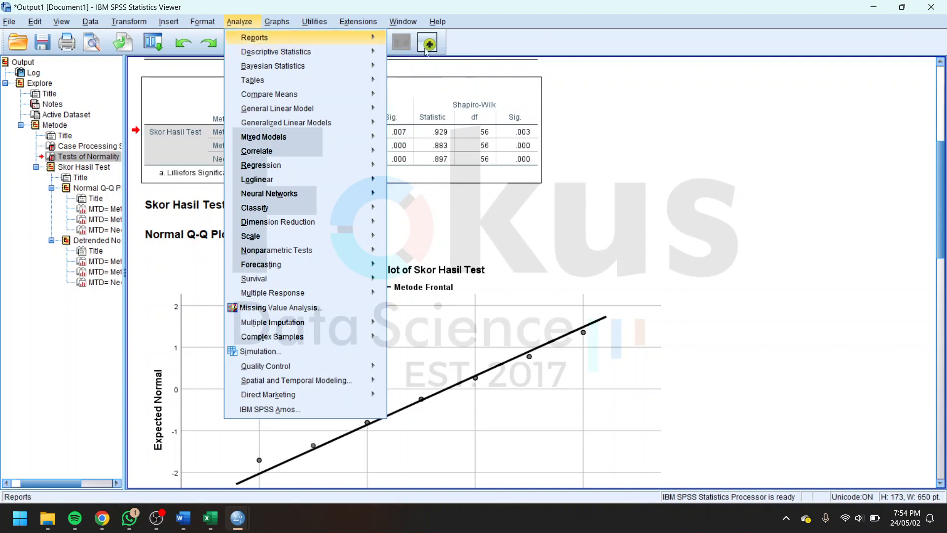
left_click(446, 82)
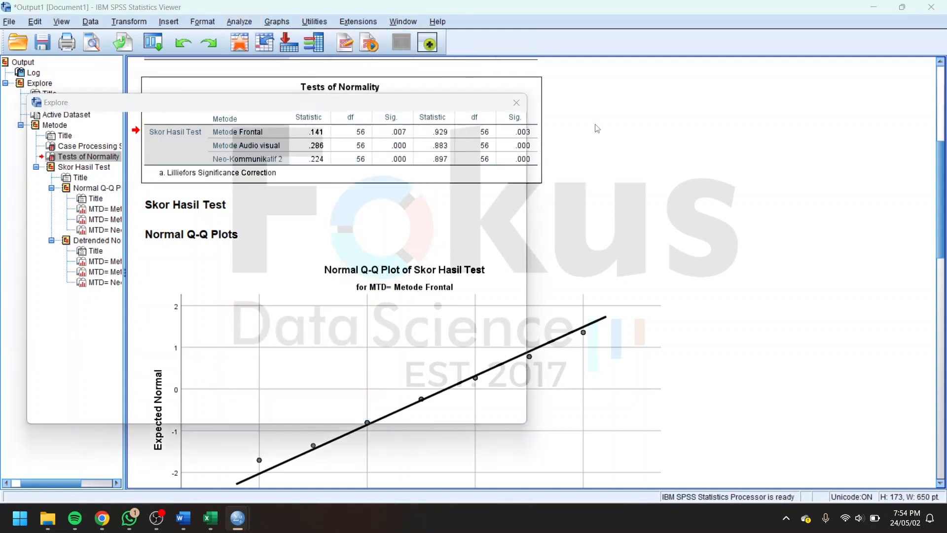
left_click(296, 138)
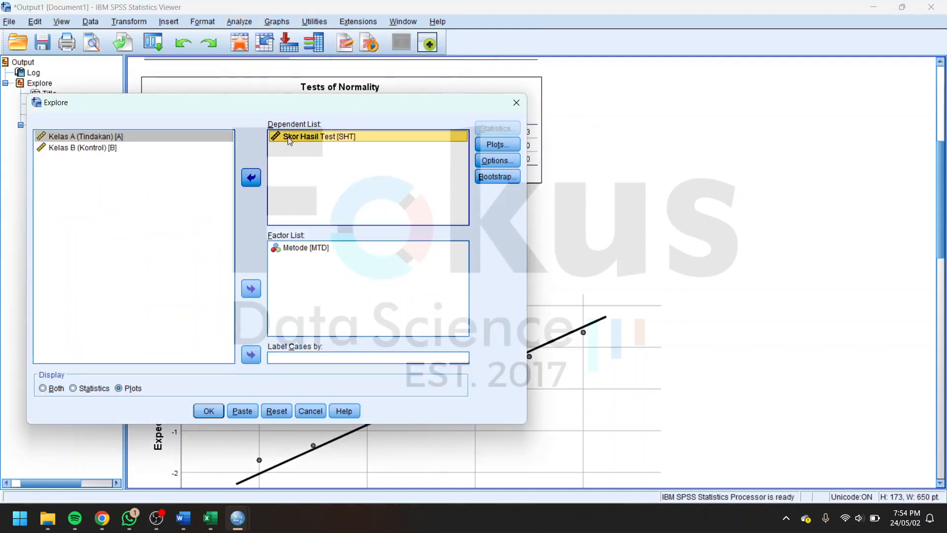
left_click(251, 177)
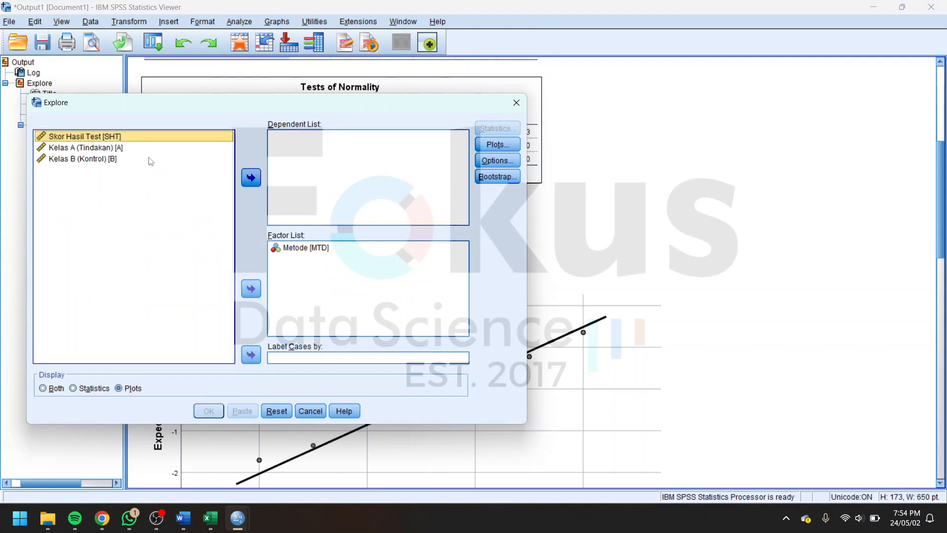
left_click(117, 147)
left_click(109, 159, "shift")
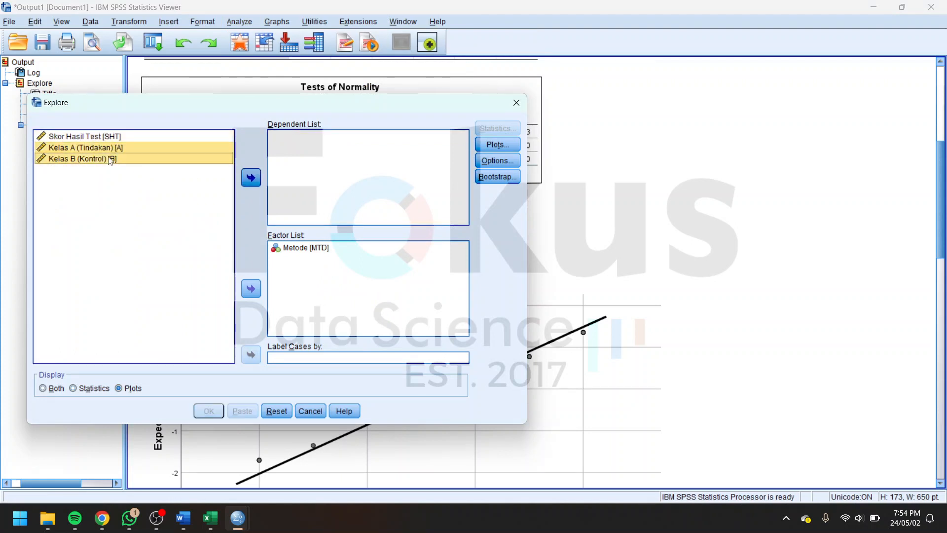
left_click(257, 174)
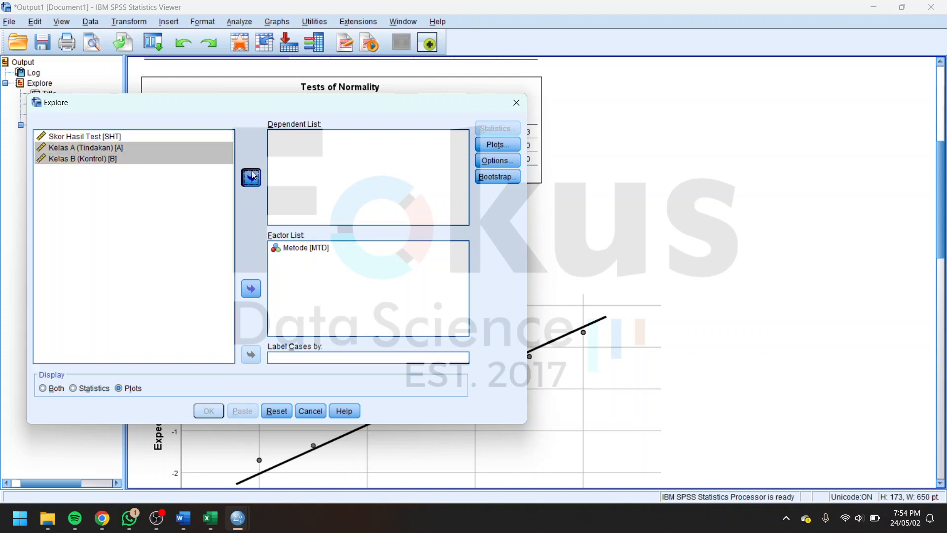
Remove Metode [MTD] from the Explore factors and run the analysis
left_click(298, 247)
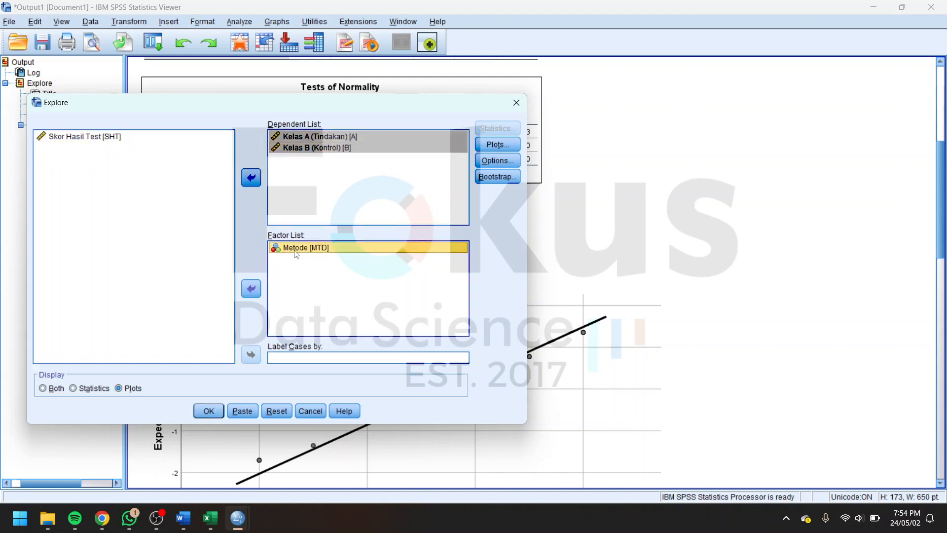
left_click(251, 289)
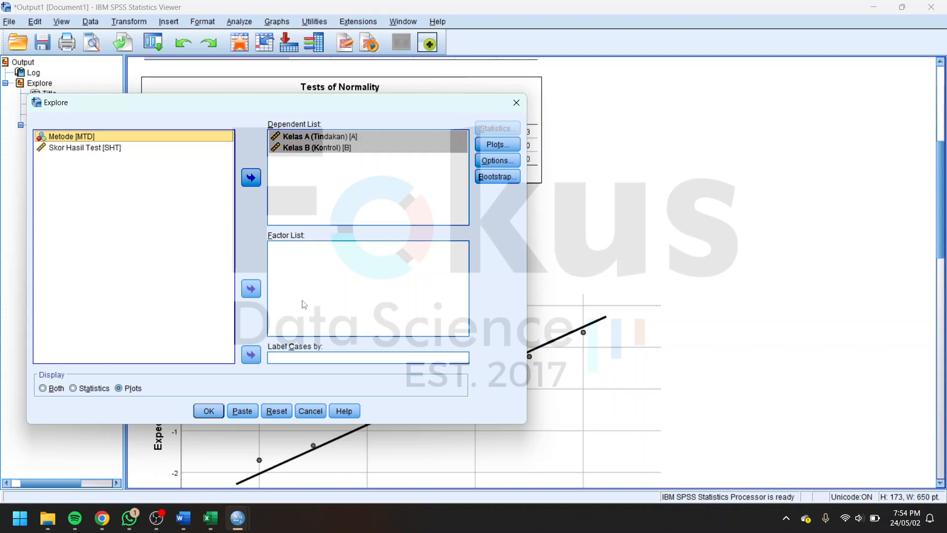
left_click(208, 411)
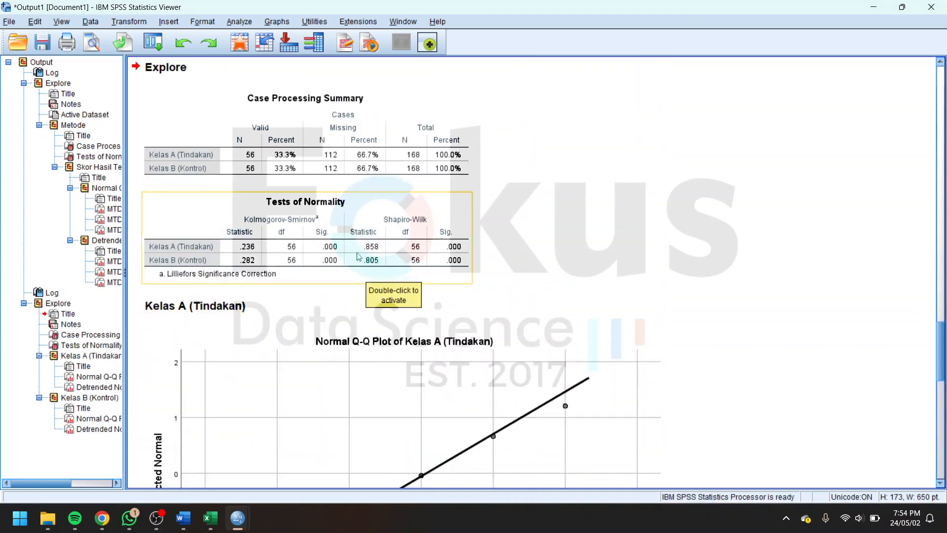
Examine the Tests of Normality tables for Kelas A and Kelas B and for Skor Hasil Test by Metode
left_click(364, 252)
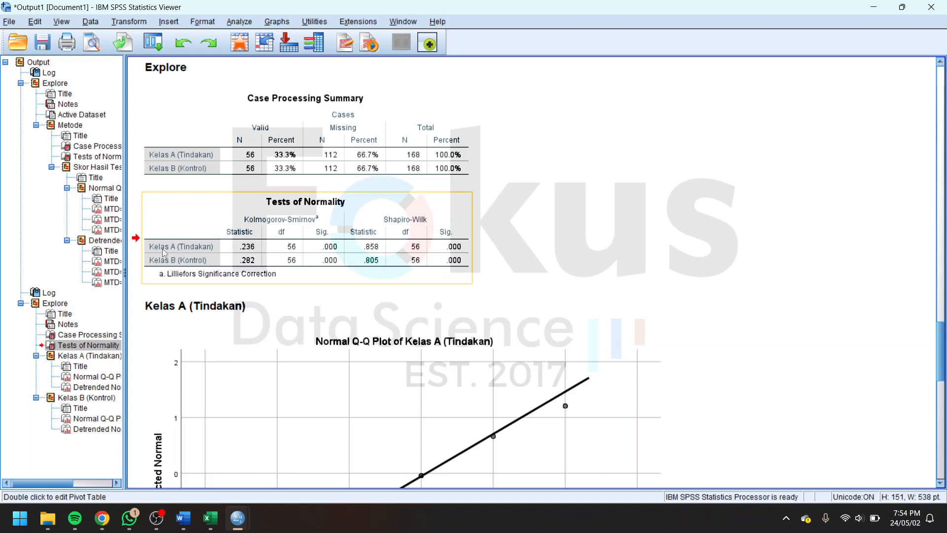
scroll(295, 237, "up", 15)
scroll(295, 237, "up", 3)
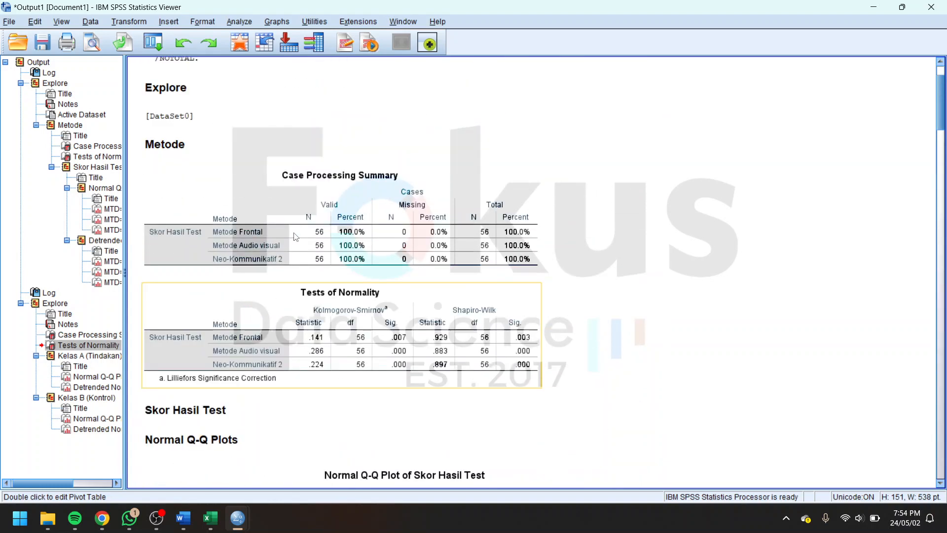
left_click(306, 340)
scroll(306, 339, "down", 3)
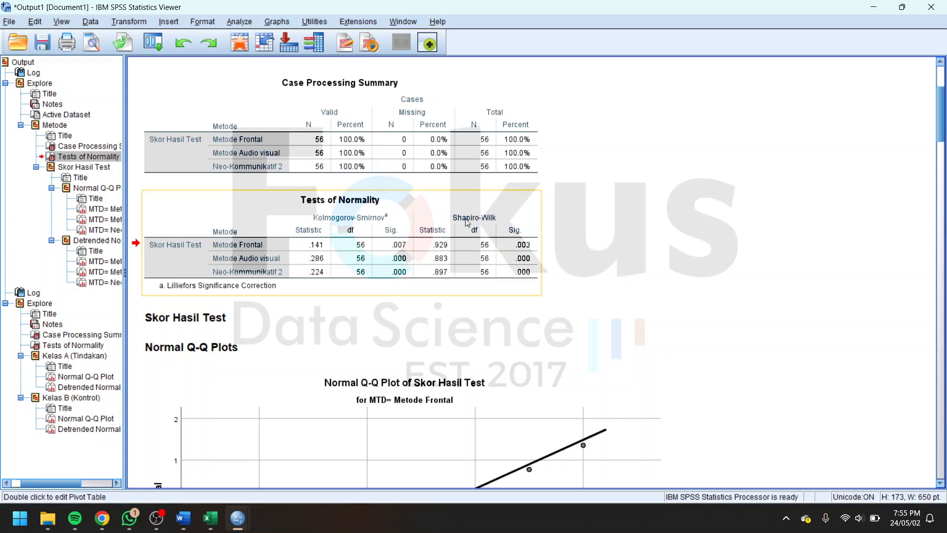
Switch to the Word report, enlarge the Uji Normalitas page to 120%, and maximize the document window
left_click(184, 518)
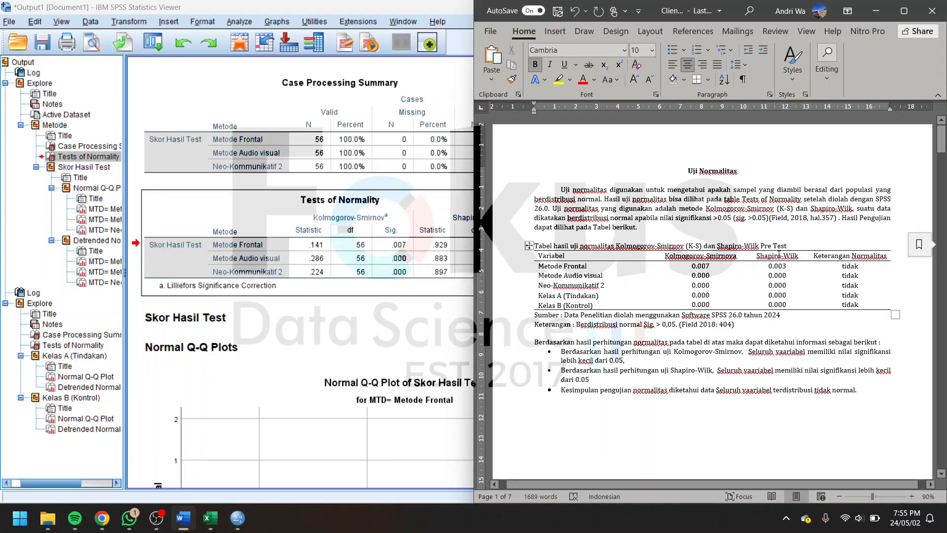
left_click(911, 496)
left_click(909, 496)
left_click(909, 497)
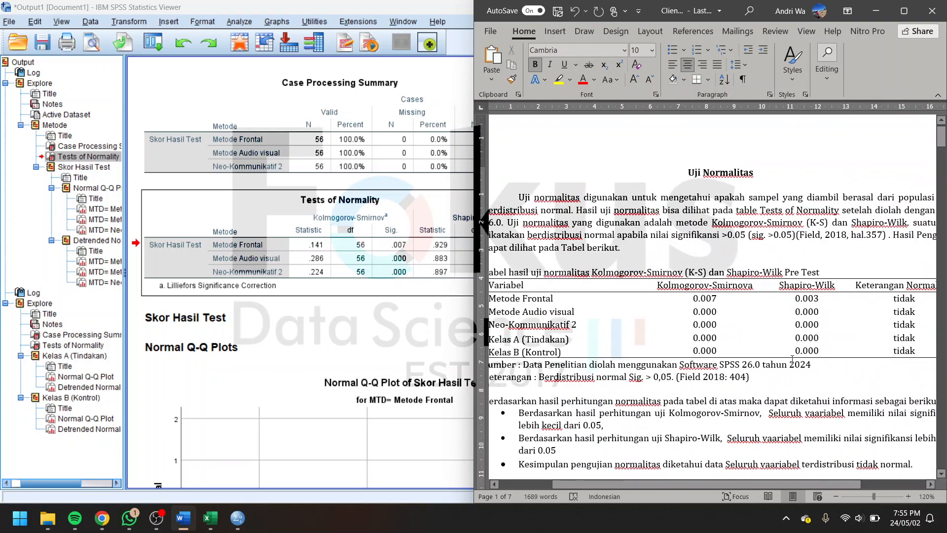
left_click(798, 397)
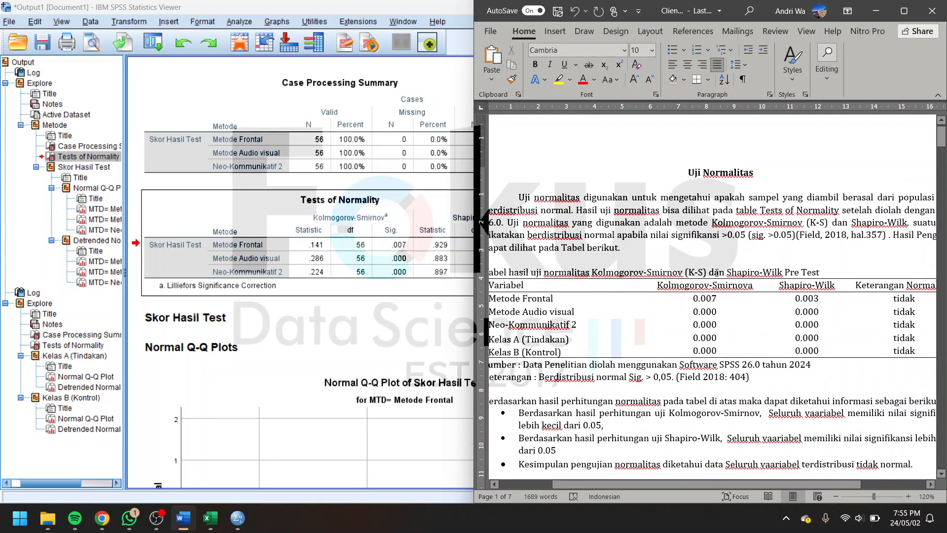
left_click(725, 413)
left_click(898, 17)
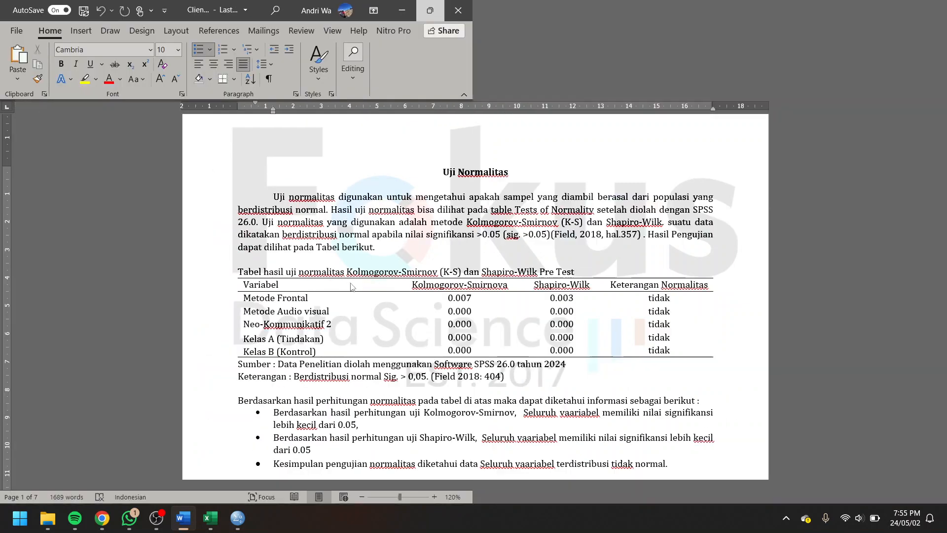
Review the normality conclusions in the report and go to the Uji Independent sample t-test section
scroll(424, 285, "down", 5)
scroll(424, 285, "down", 3)
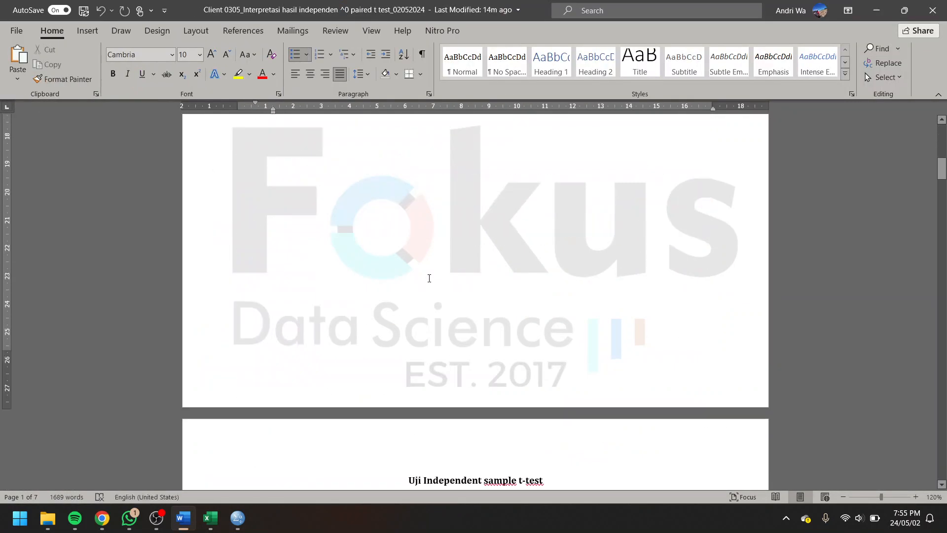
scroll(422, 283, "up", 6)
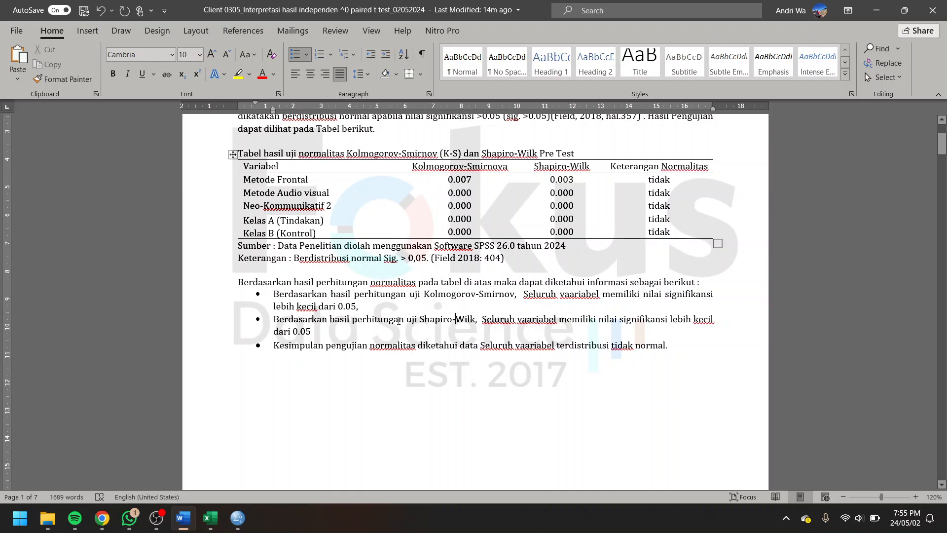
scroll(424, 321, "down", 10)
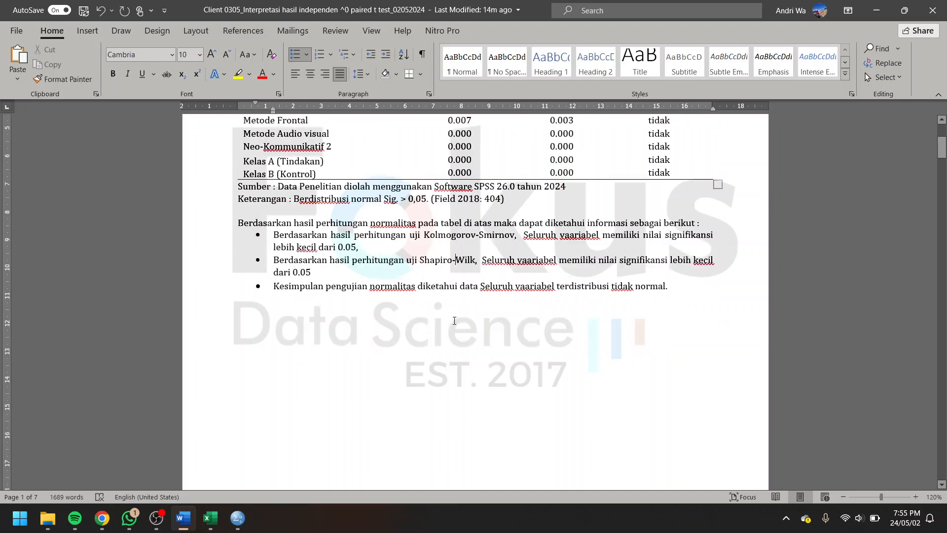
scroll(454, 303, "up", 3)
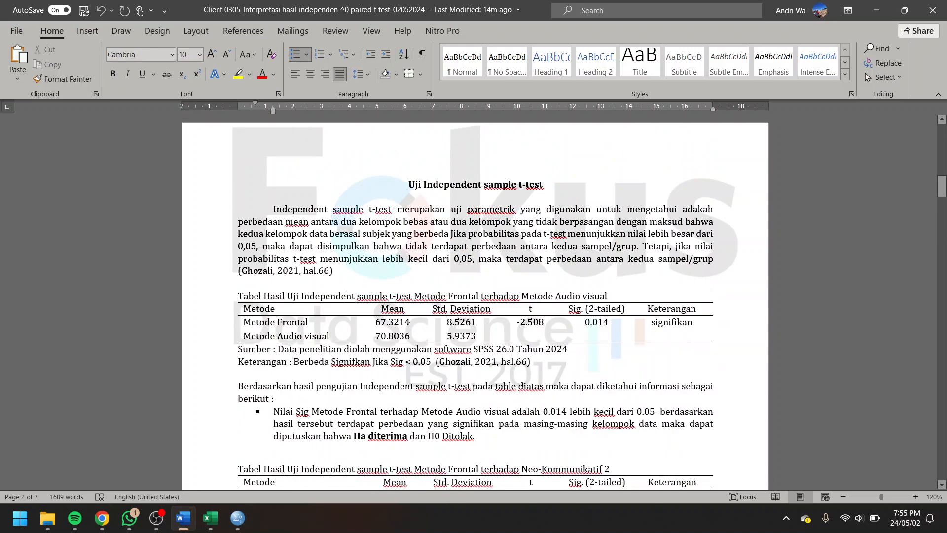
Look through the report's Paired Samples t-Test, Kruskal Wallis and Wilcoxon sections, including their result tables and conclusions
scroll(413, 307, "down", 15)
scroll(413, 307, "up", 8)
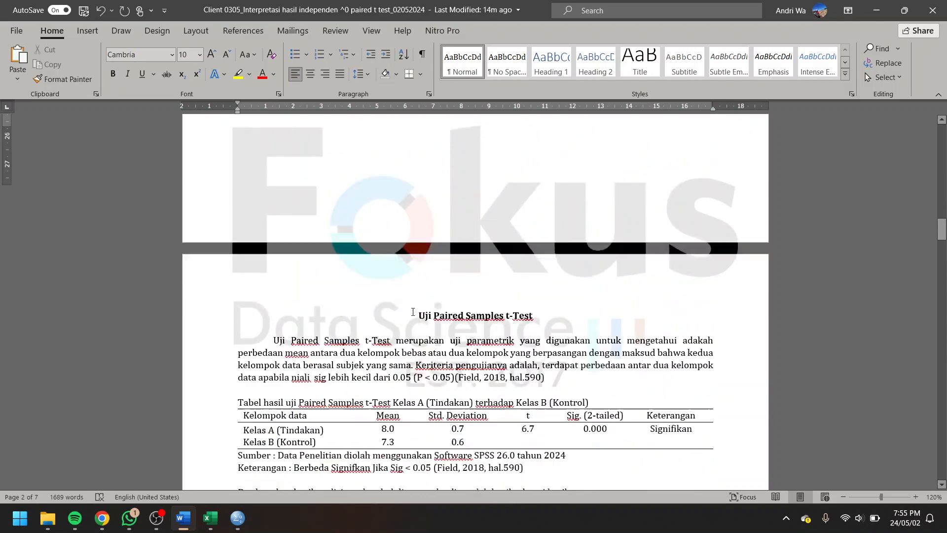
scroll(414, 307, "down", 18)
left_click(447, 224)
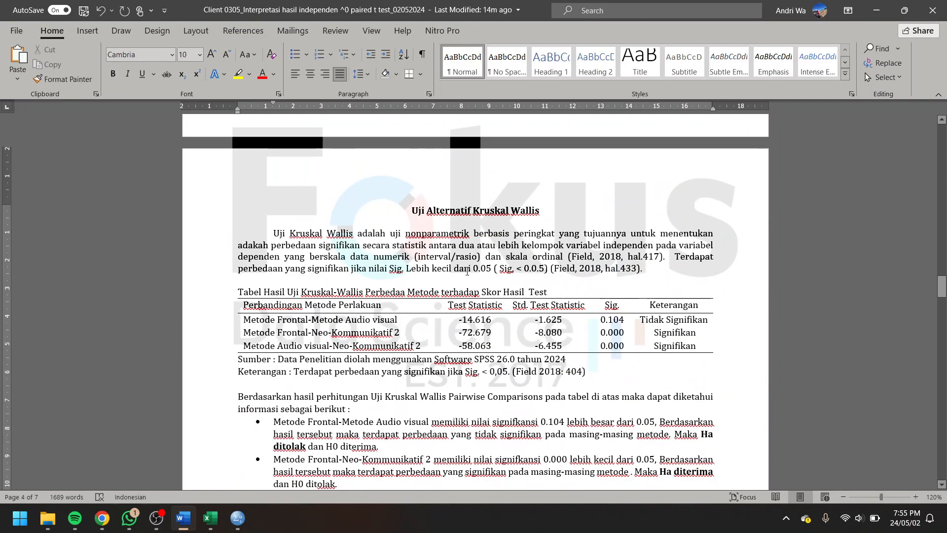
scroll(471, 272, "down", 5)
scroll(473, 264, "down", 10)
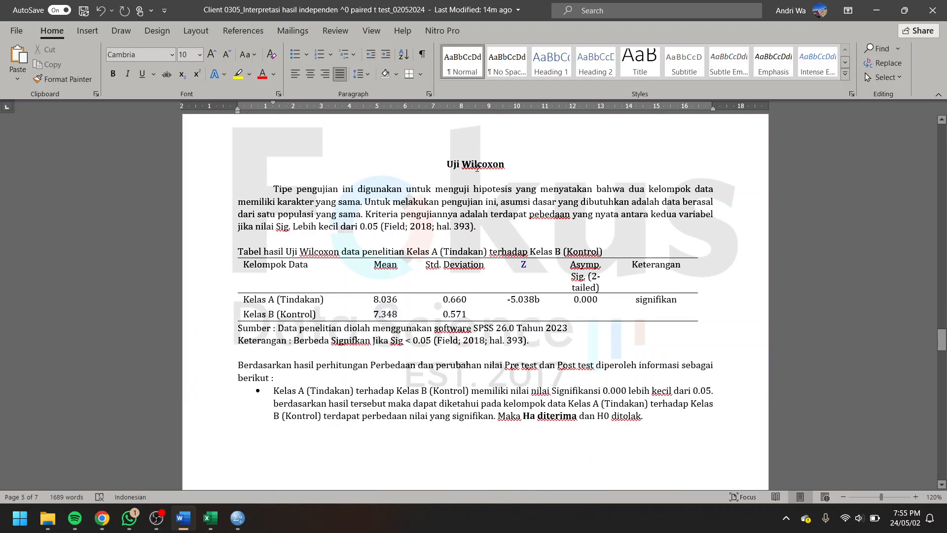
left_click(477, 213)
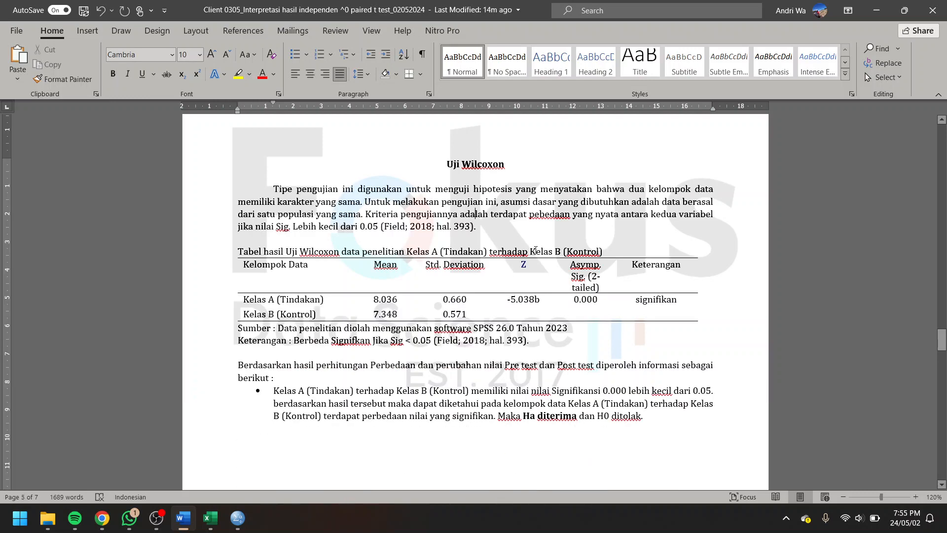
left_click(535, 250)
left_click_drag(354, 253, 491, 253)
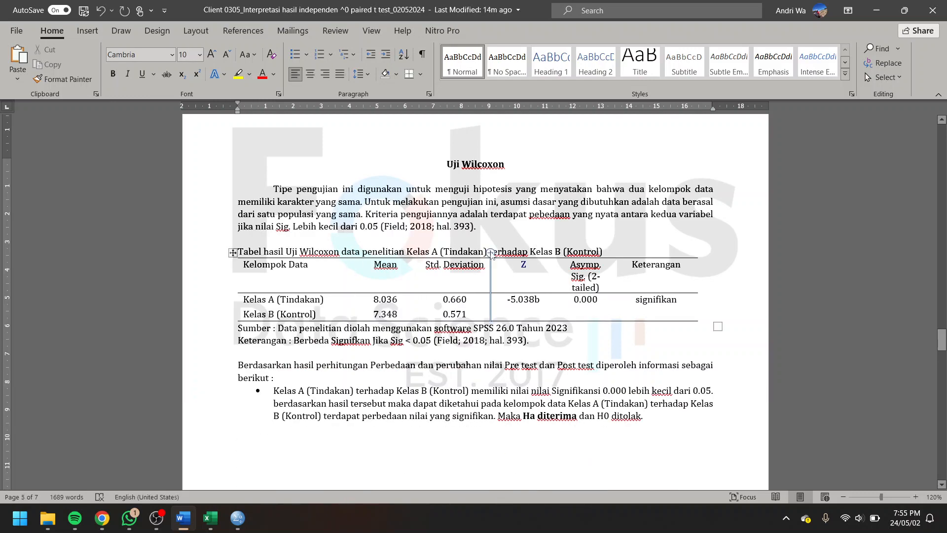
left_click(491, 253)
left_click(486, 269)
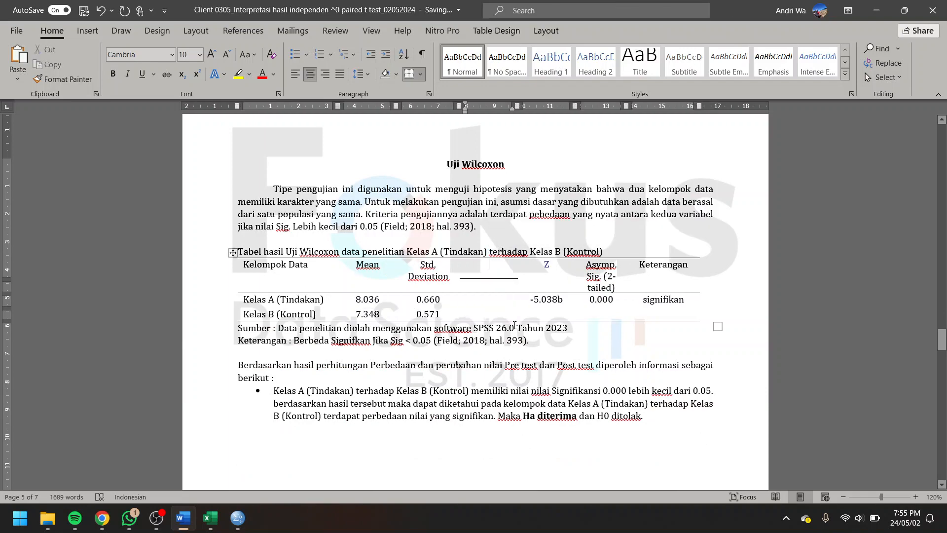
key("ctrl+z")
Compare the alternative nonparametric sections with the paired test section and return to the Uji Independent sample t-test tables
scroll(529, 266, "up", 12)
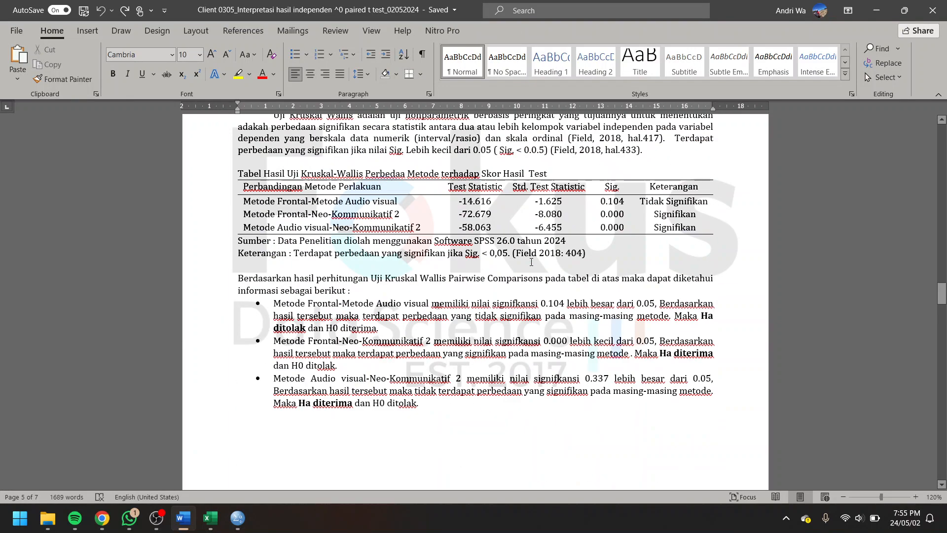
scroll(532, 262, "up", 5)
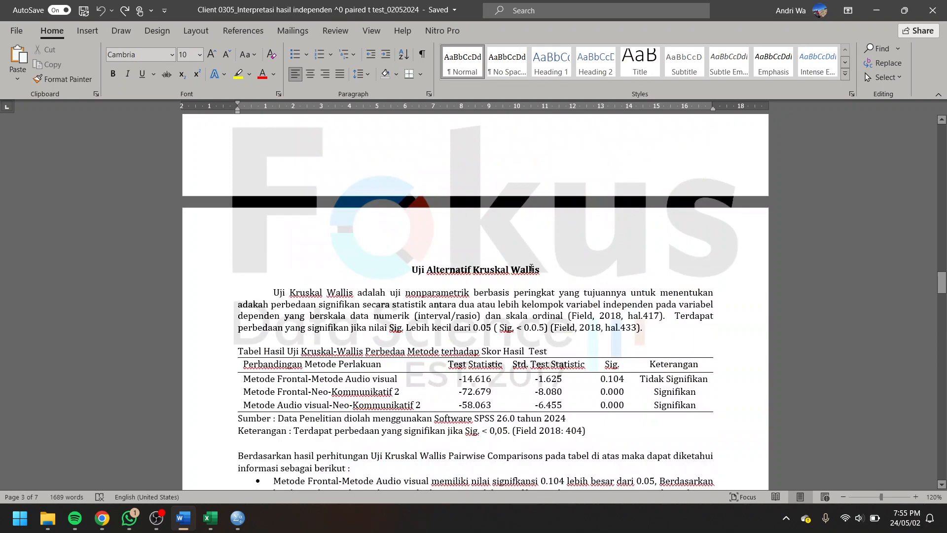
scroll(532, 268, "down", 20)
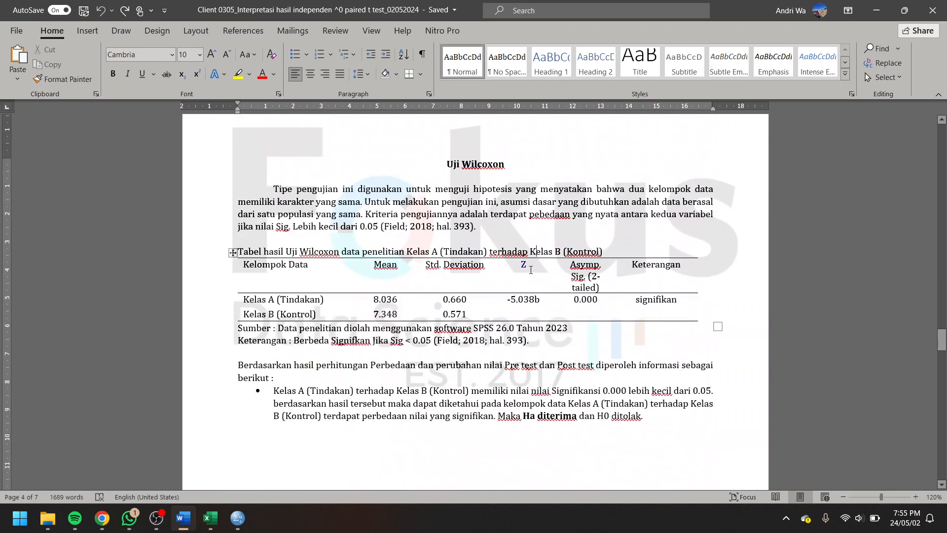
scroll(522, 273, "up", 20)
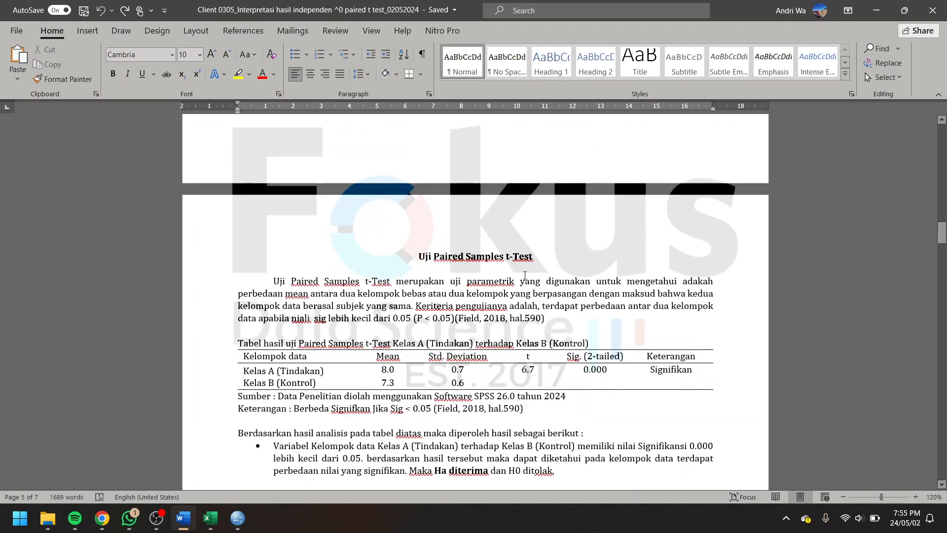
scroll(525, 275, "up", 15)
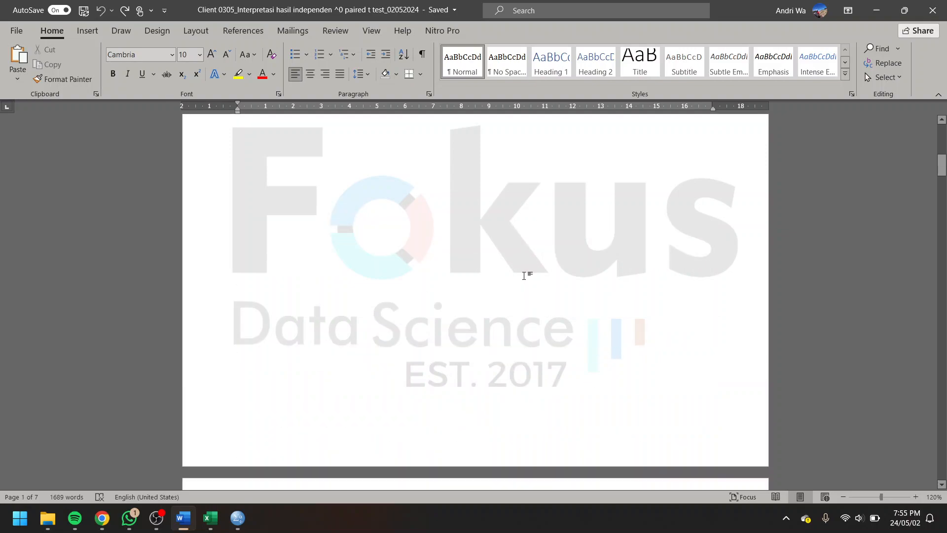
scroll(525, 276, "down", 17)
scroll(524, 277, "up", 7)
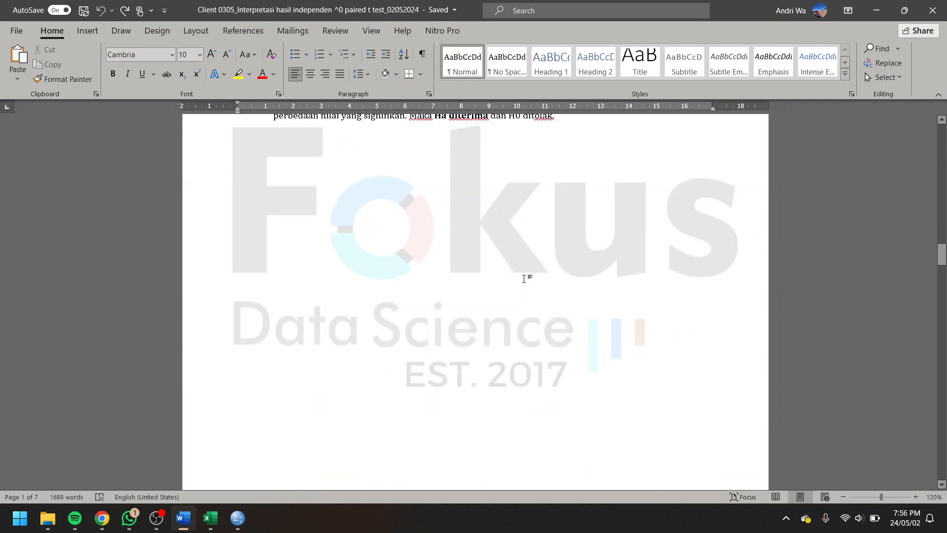
scroll(524, 276, "up", 20)
scroll(528, 273, "down", 7)
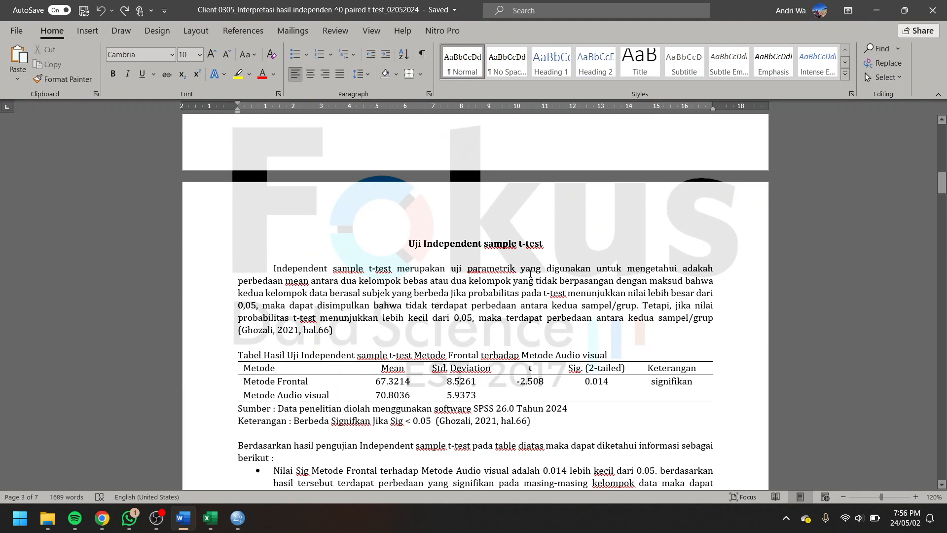
scroll(457, 286, "down", 3)
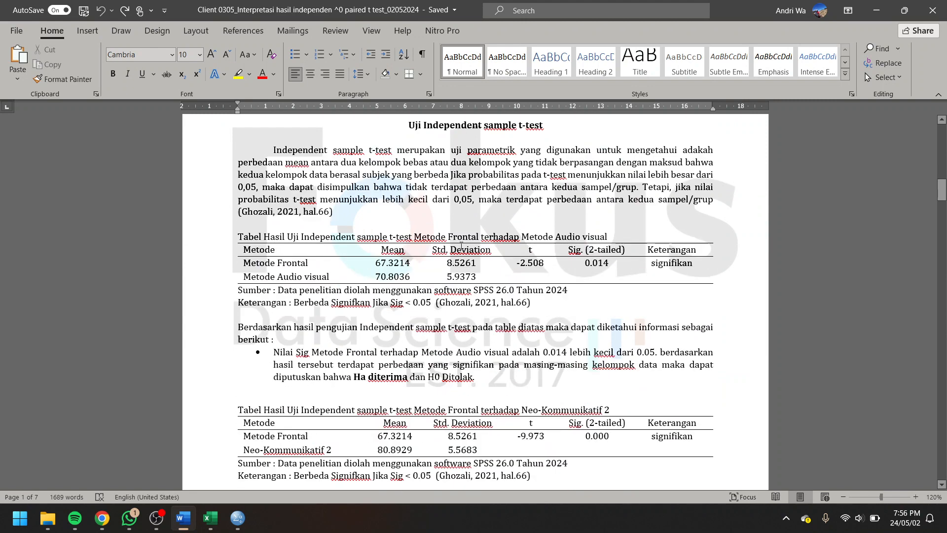
Switch to the SPSS output and start an Independent-Samples T Test with Skor Hasil Test [SHT] as the test variable
key("alt+Tab")
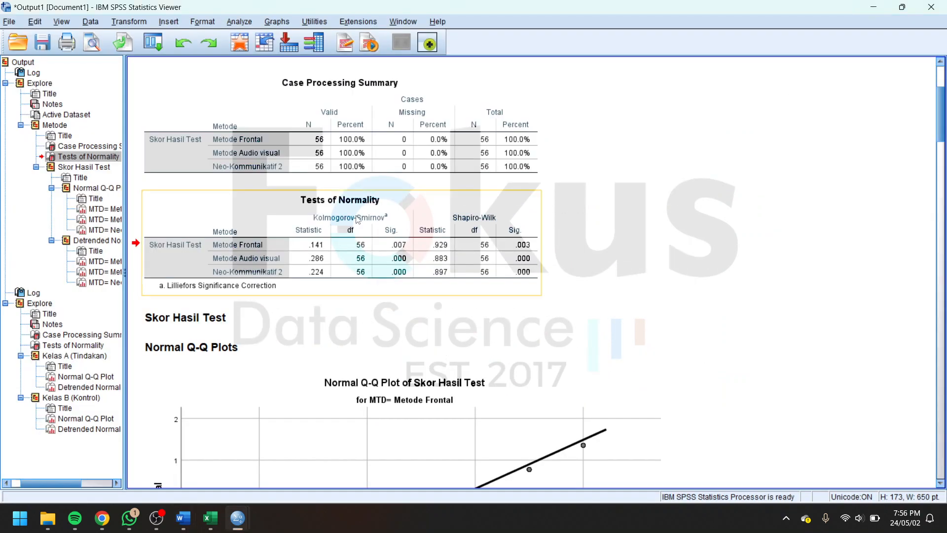
scroll(535, 295, "down", 12)
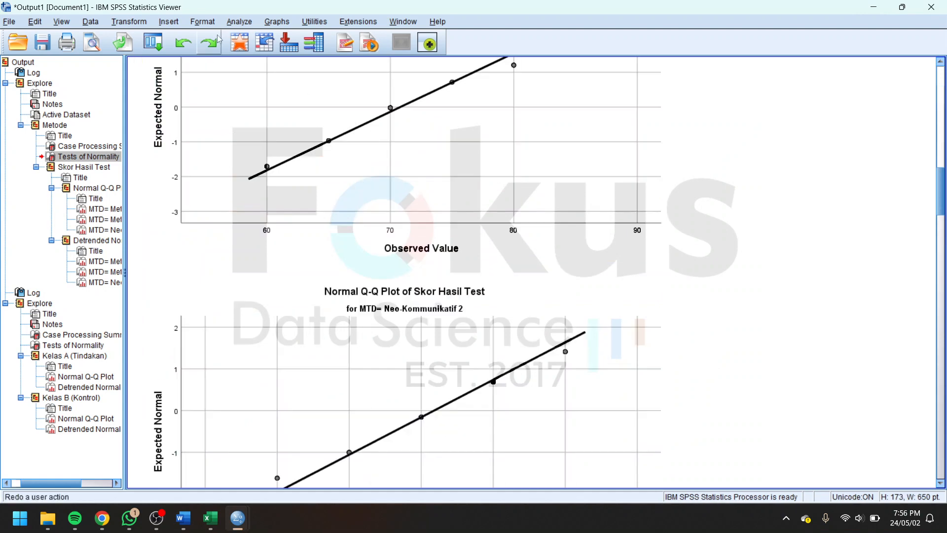
left_click(236, 23)
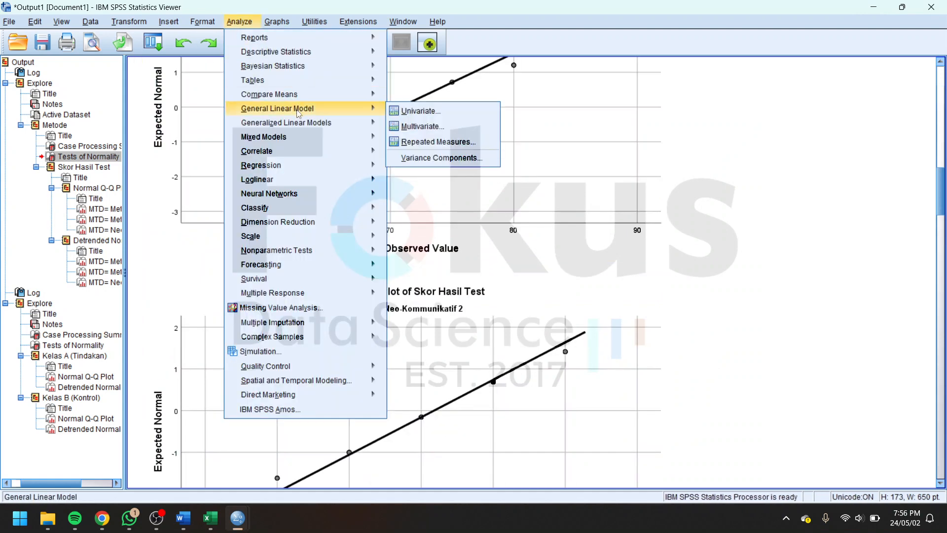
mouse_move(300, 97)
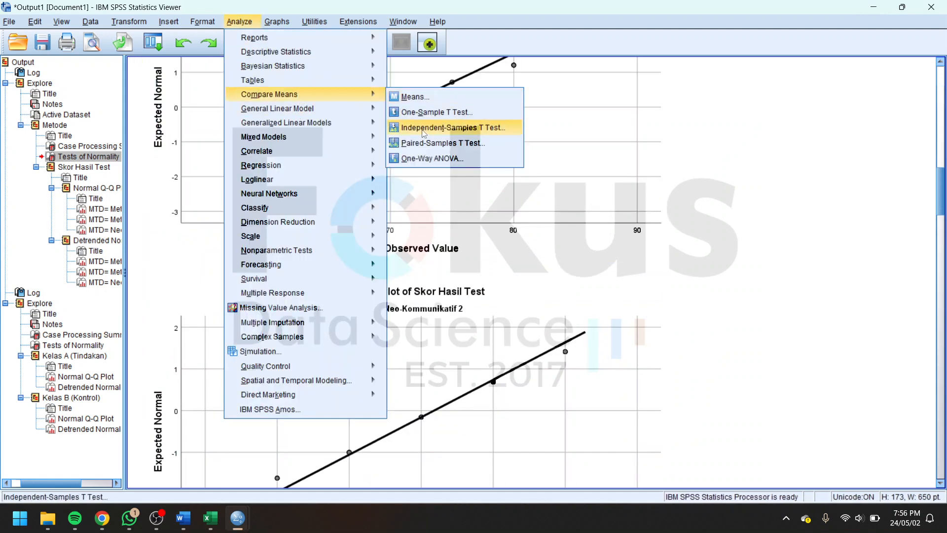
left_click(454, 127)
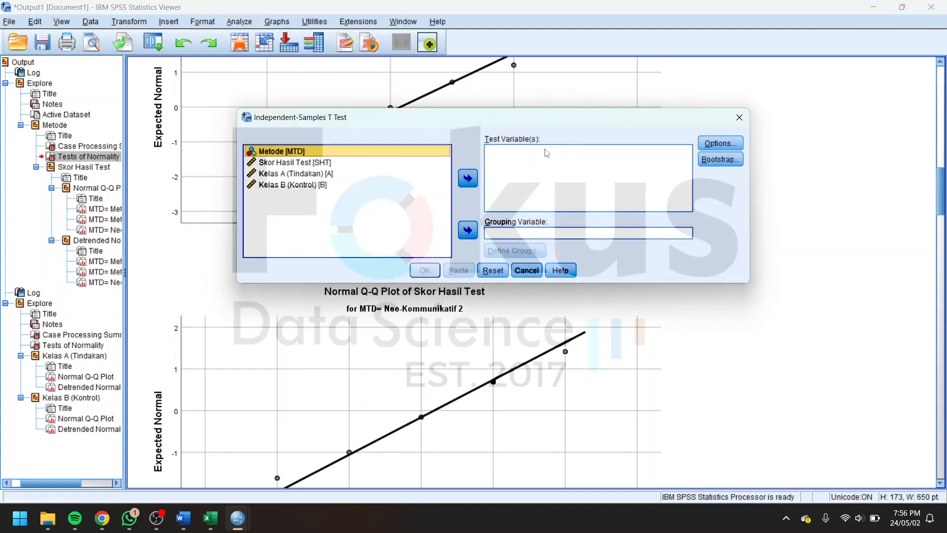
left_click(307, 163)
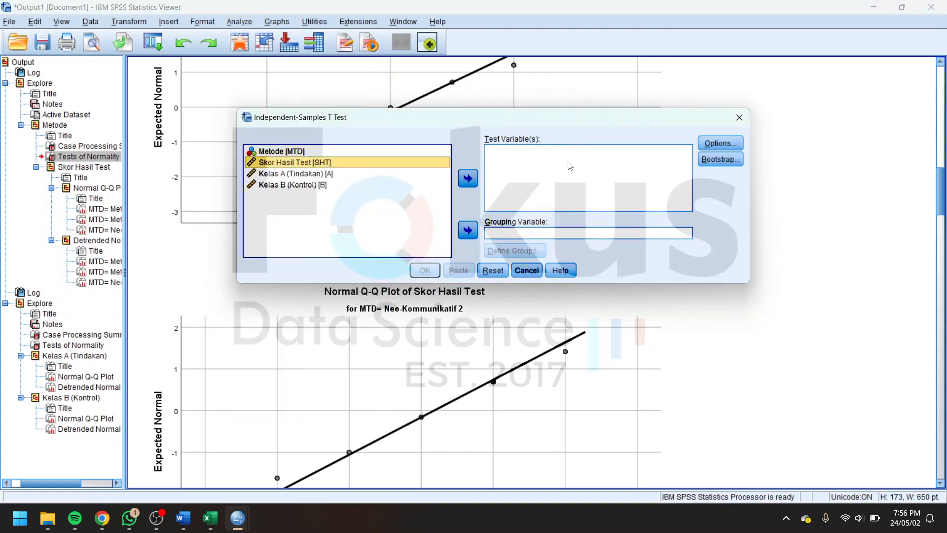
left_click(467, 178)
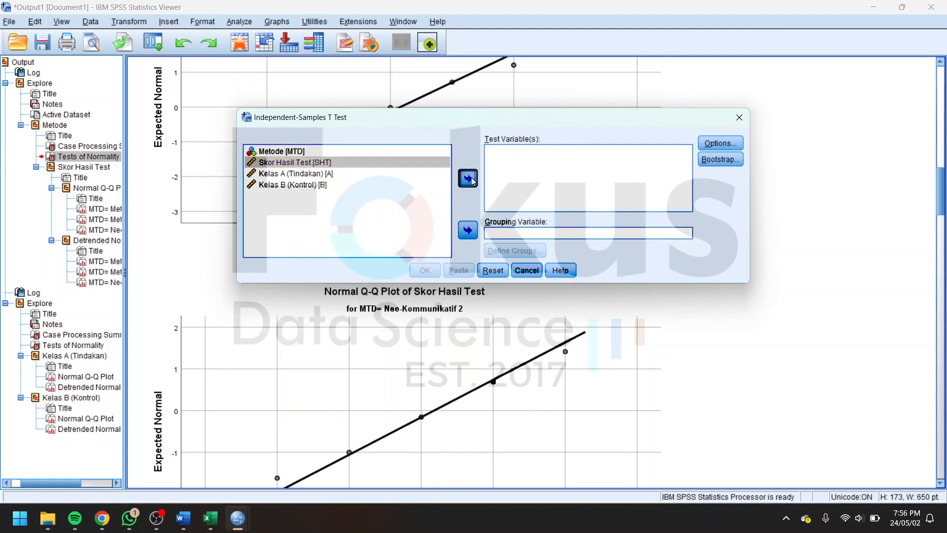
Assign Metode [MTD] as the grouping variable and open its group definition
left_click(290, 151)
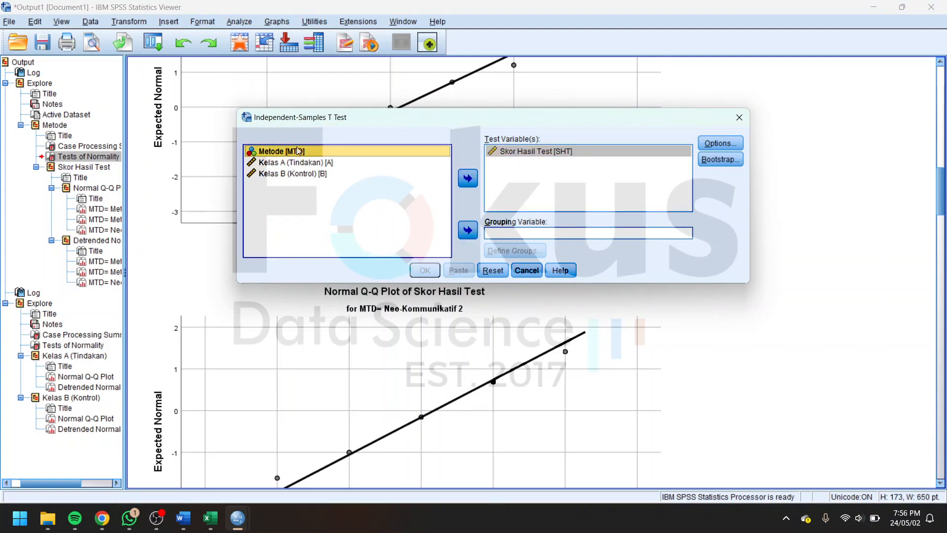
left_click(468, 230)
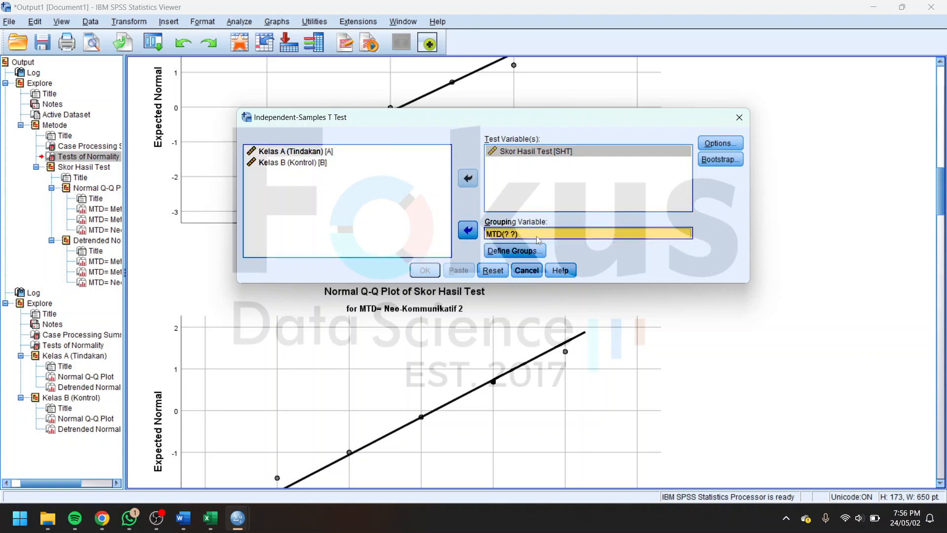
left_click(506, 255)
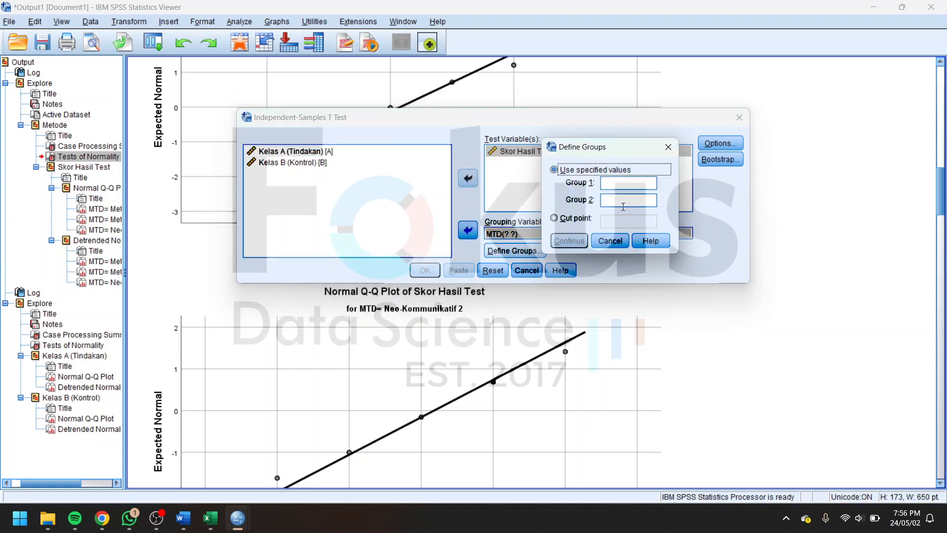
Check the Kode list for the three teaching methods on the data sheet of the Excel workbook, and minimize the workbook
left_click(186, 522)
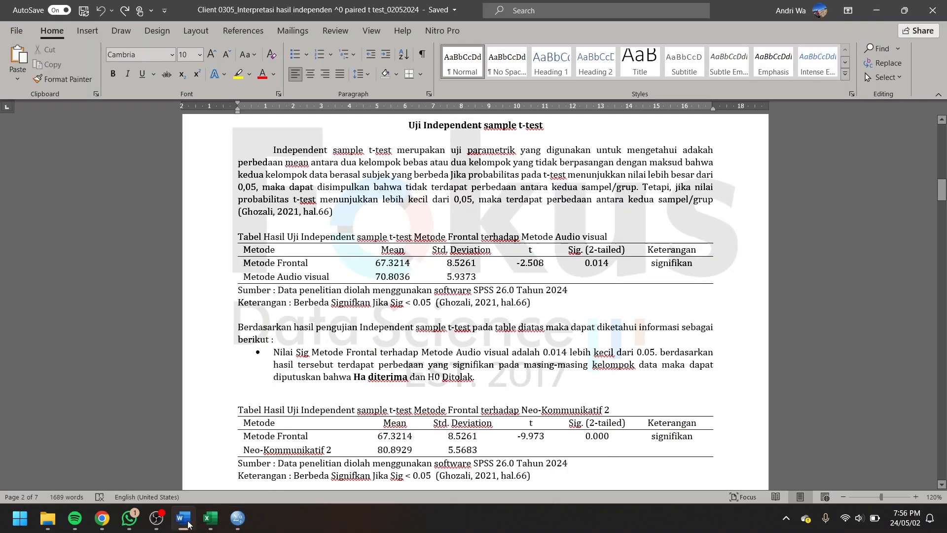
left_click(214, 521)
scroll(664, 380, "up", 16)
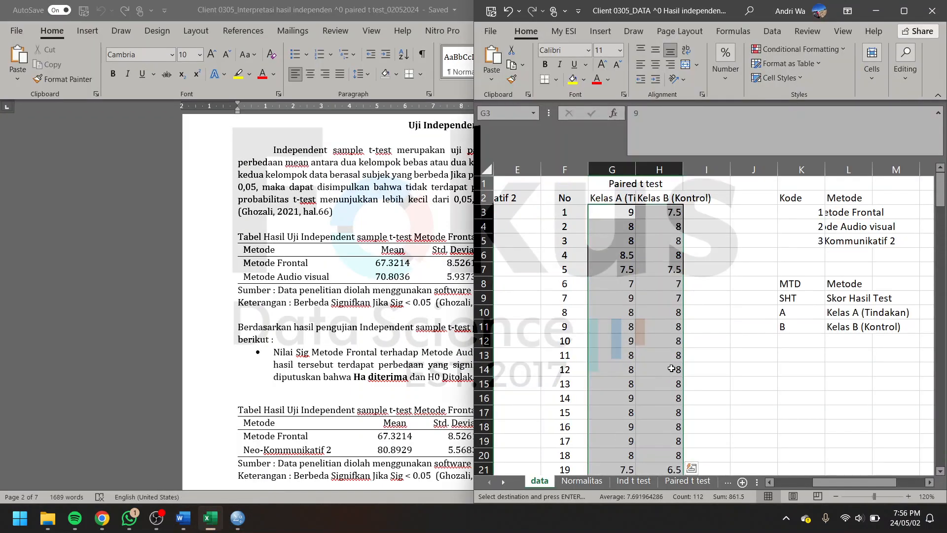
left_click(863, 213)
left_click(859, 227)
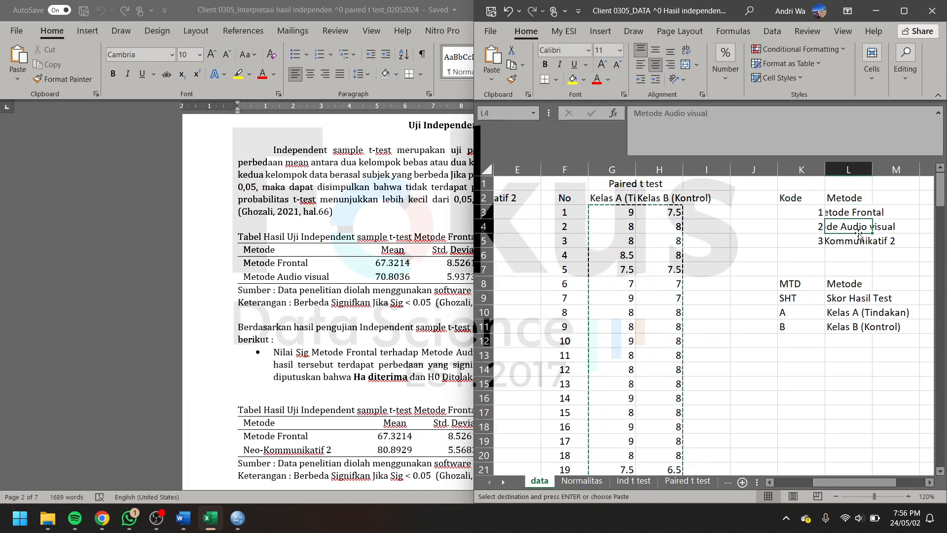
left_click(836, 210)
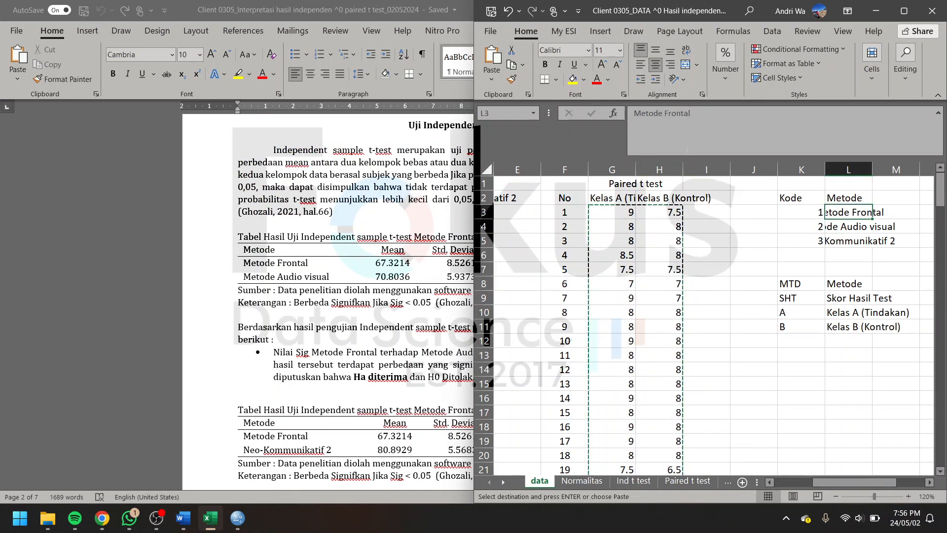
left_click(841, 228)
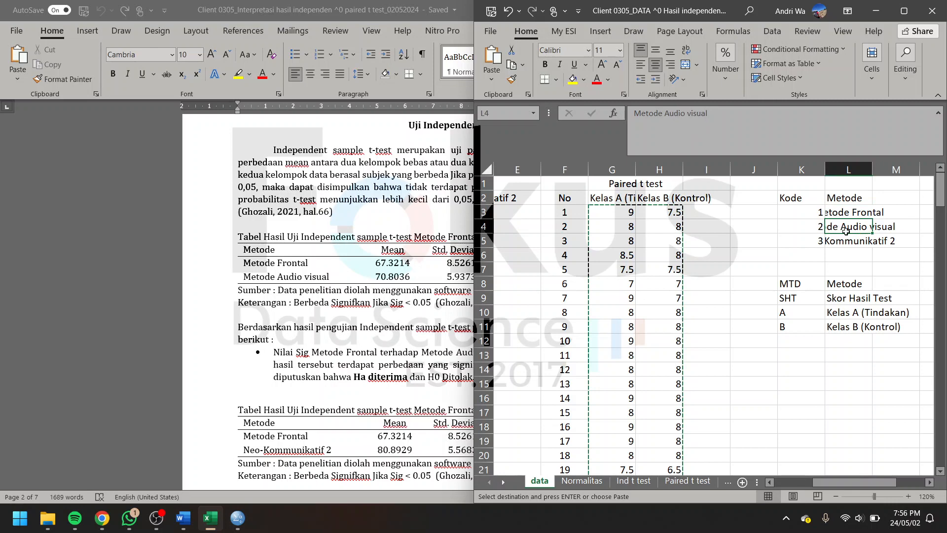
left_click(853, 240)
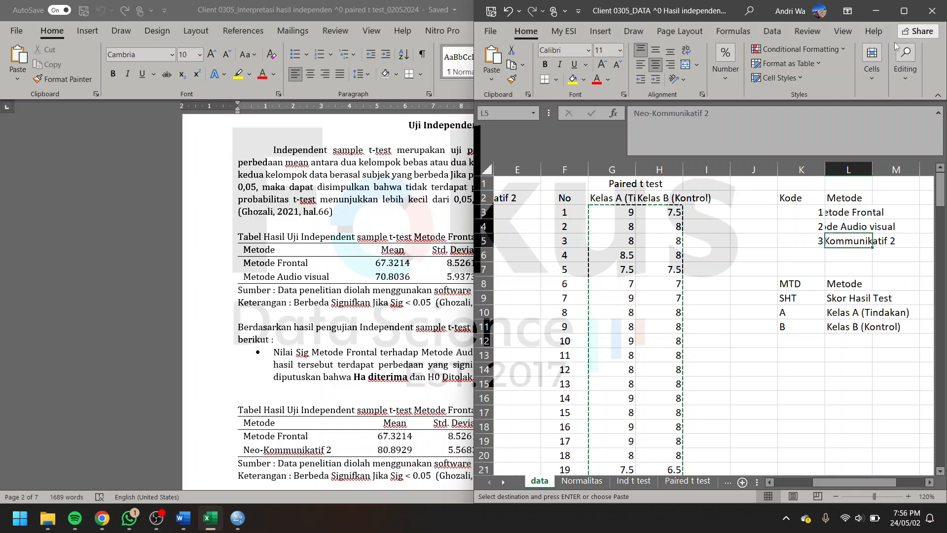
left_click(878, 11)
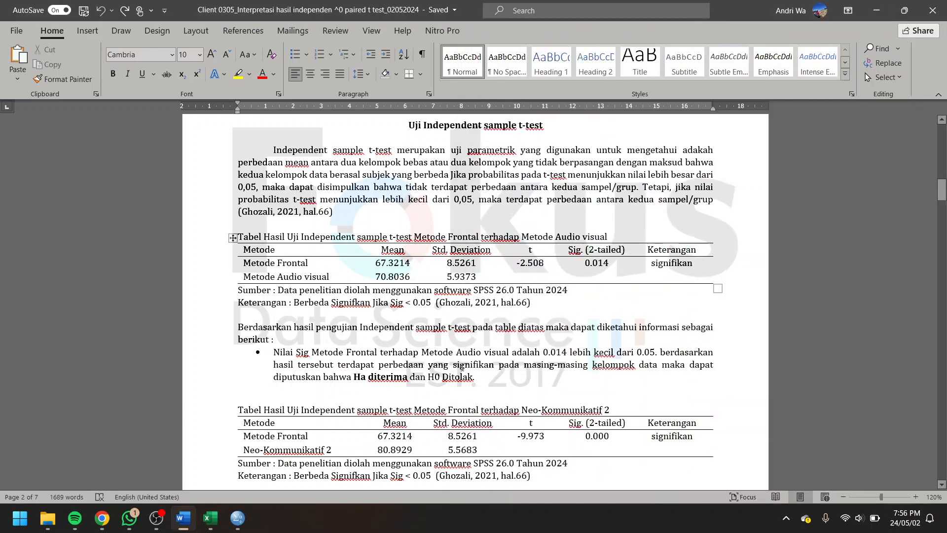
Switch back to SPSS, define Group 1 as 1 and Group 2 as 2 for MTD, and run the Independent-Samples T Test
mouse_move(230, 523)
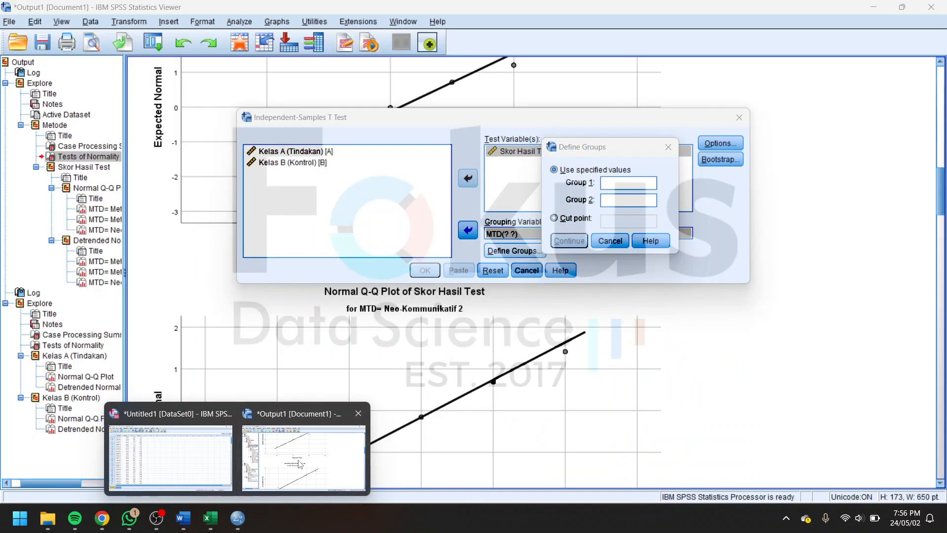
left_click(299, 464)
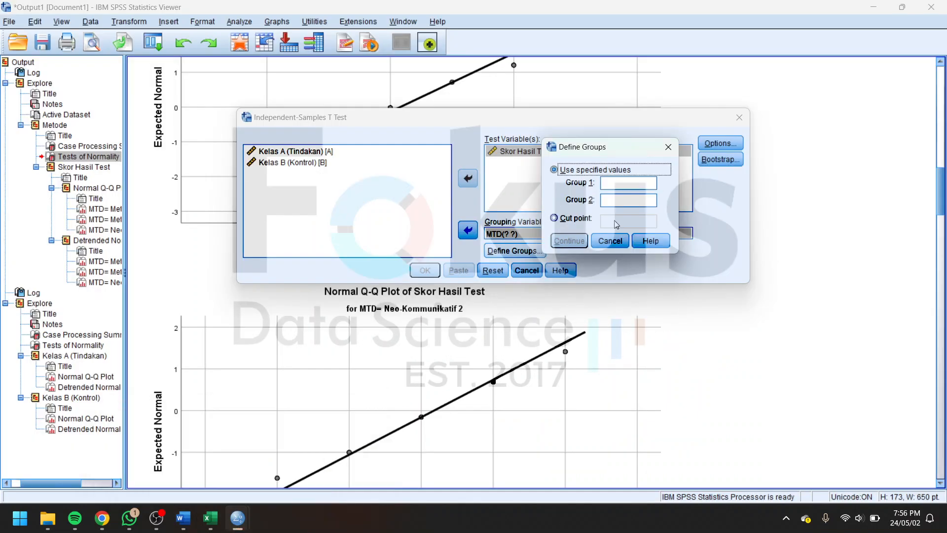
left_click(610, 240)
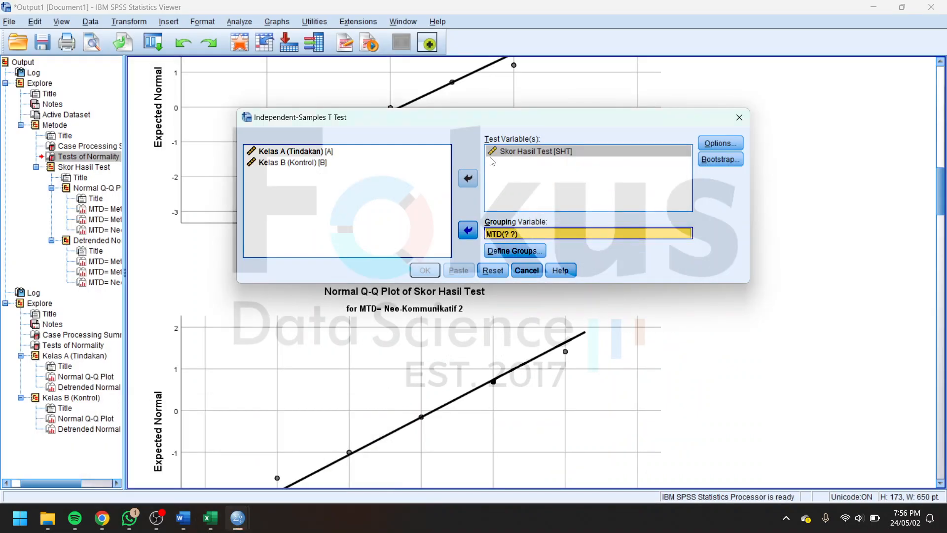
left_click(513, 250)
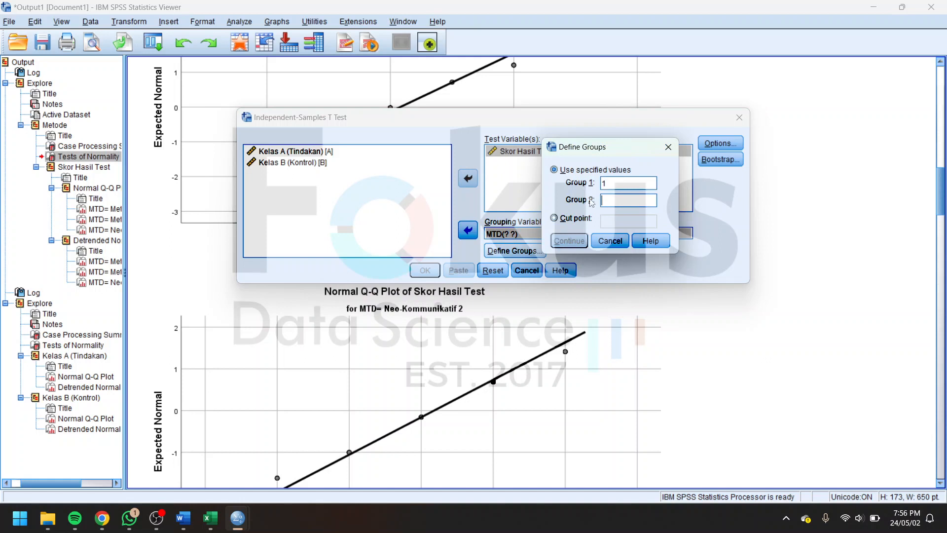
type("2")
left_click(569, 241)
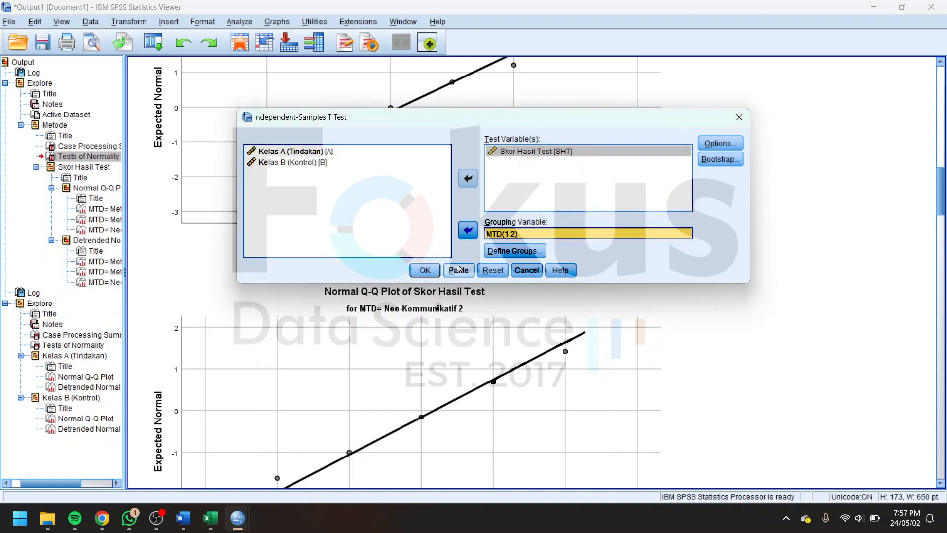
left_click(434, 271)
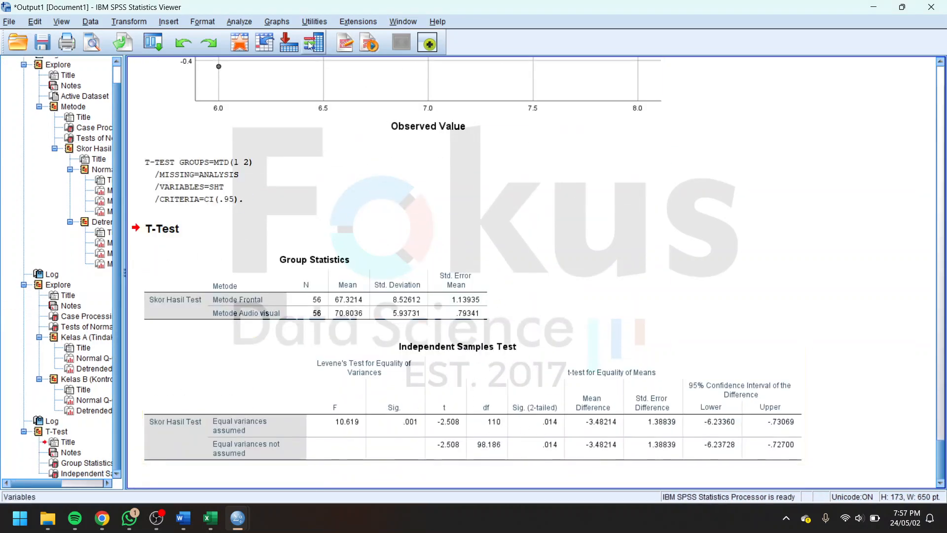
Run another Independent-Samples T Test on Skor Hasil Test with Group 2 of MTD set to 3
left_click(241, 23)
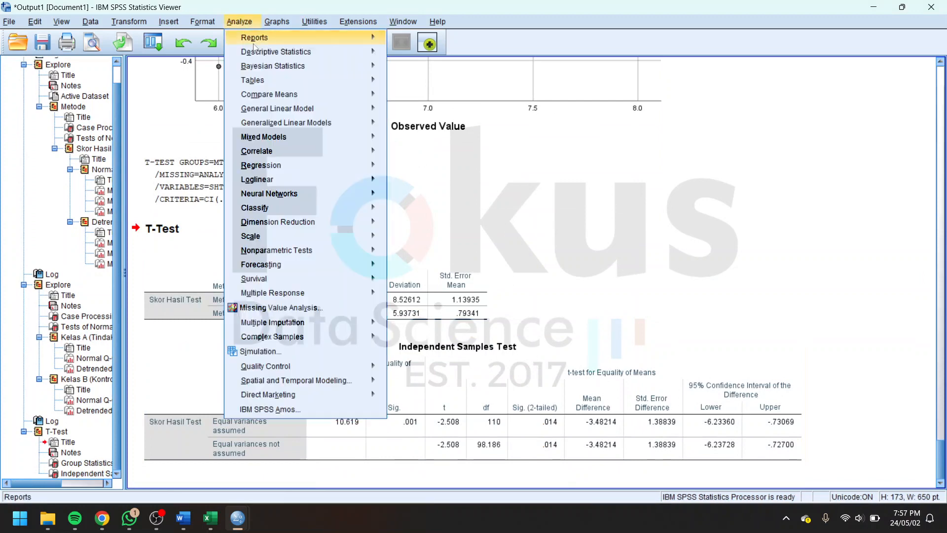
mouse_move(299, 96)
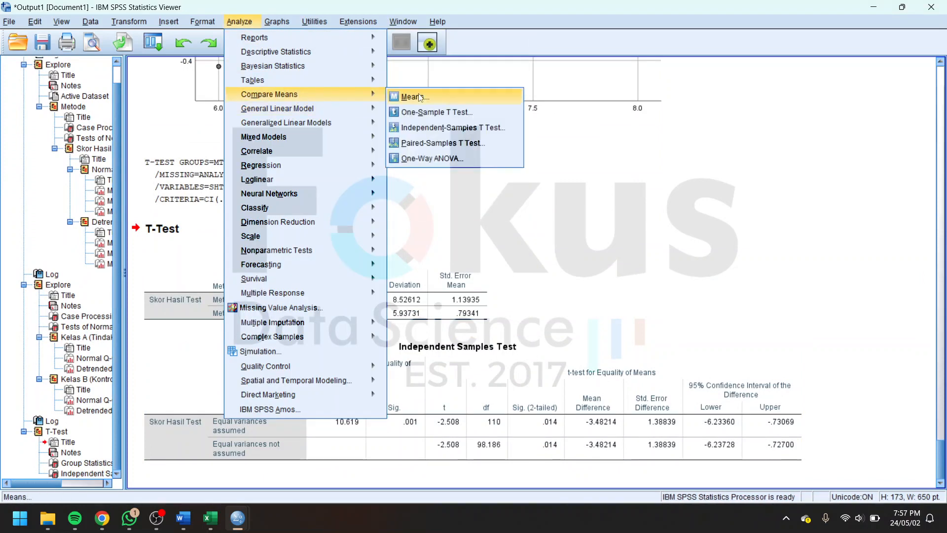
left_click(432, 128)
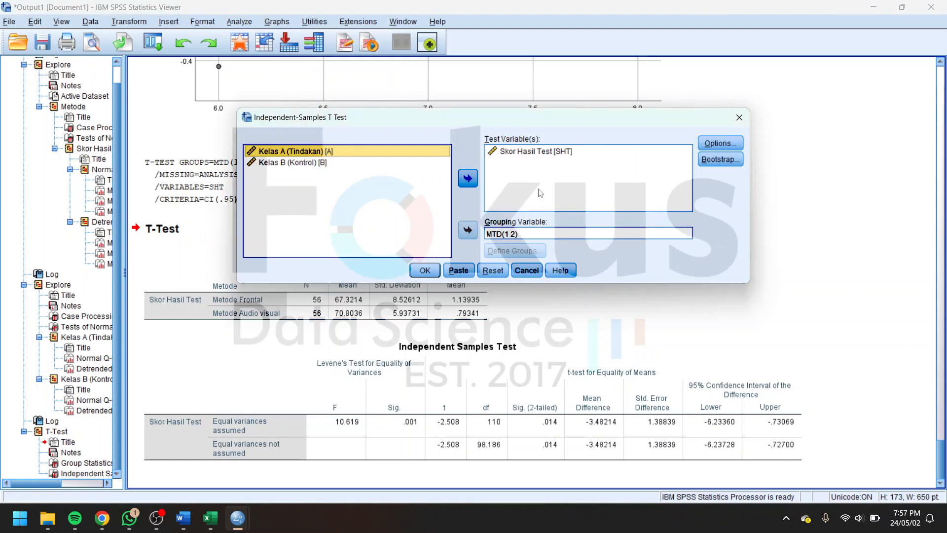
left_click(522, 235)
left_click(541, 251)
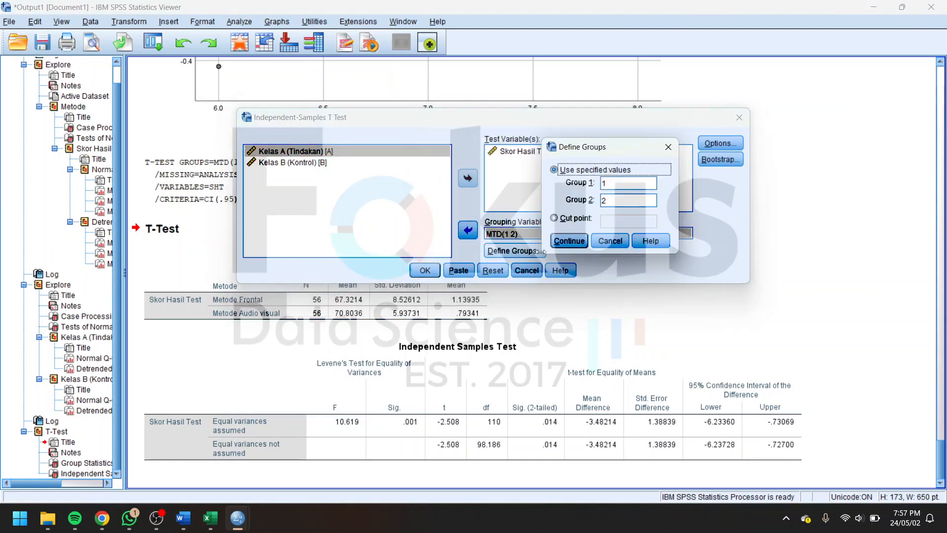
left_click(601, 198)
key("Delete")
type("3")
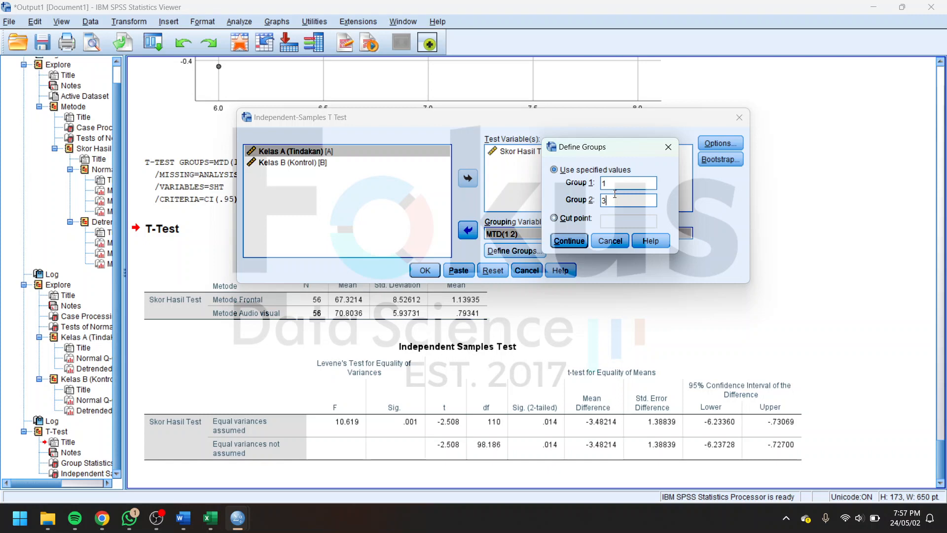
left_click(569, 240)
left_click(438, 271)
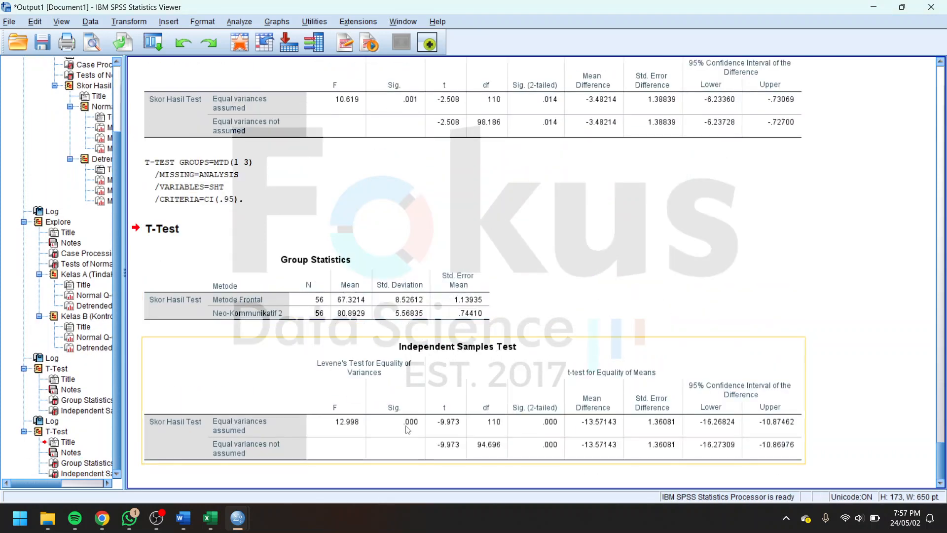
Run a further Independent-Samples T Test on Skor Hasil Test with Group 1 of MTD set to 2
left_click(251, 21)
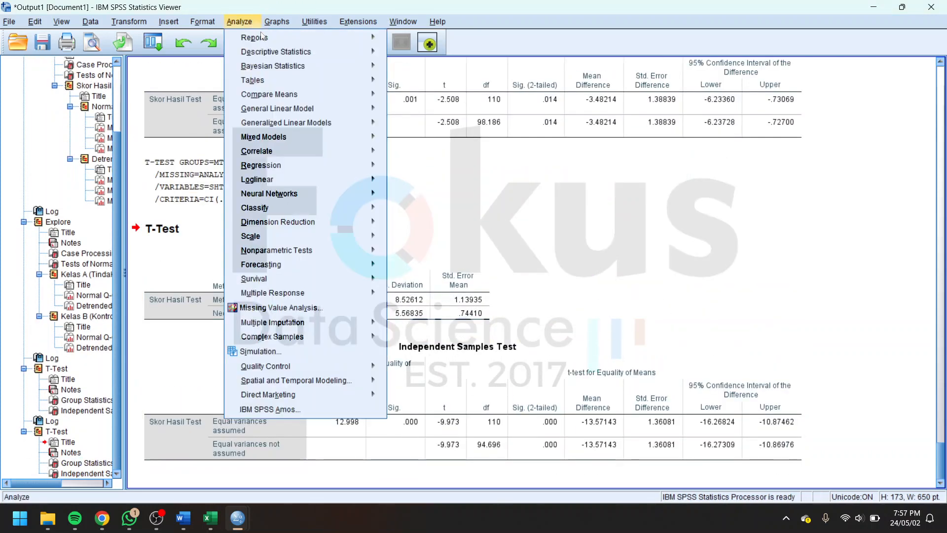
mouse_move(290, 54)
mouse_move(290, 95)
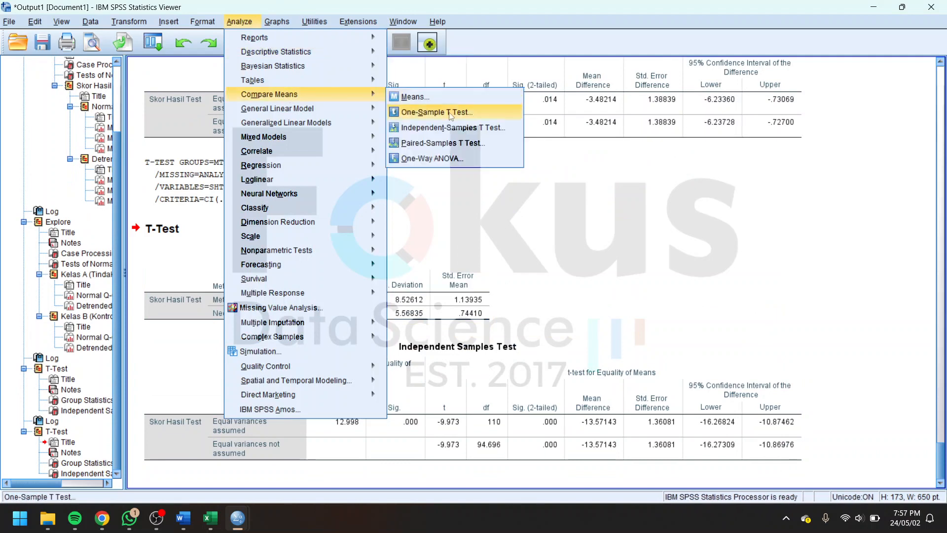
left_click(444, 127)
left_click(542, 235)
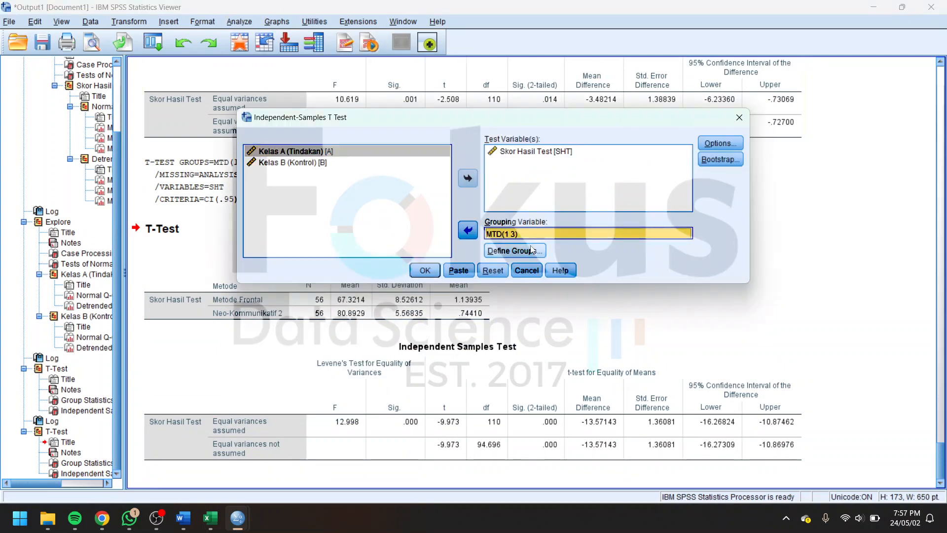
left_click(513, 251)
double_click(625, 183)
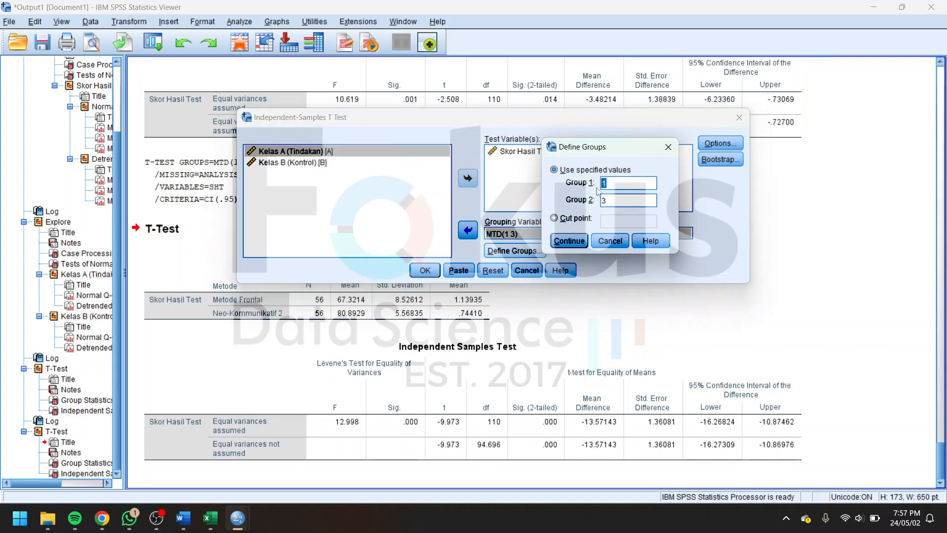
type("2")
left_click(569, 241)
left_click(423, 273)
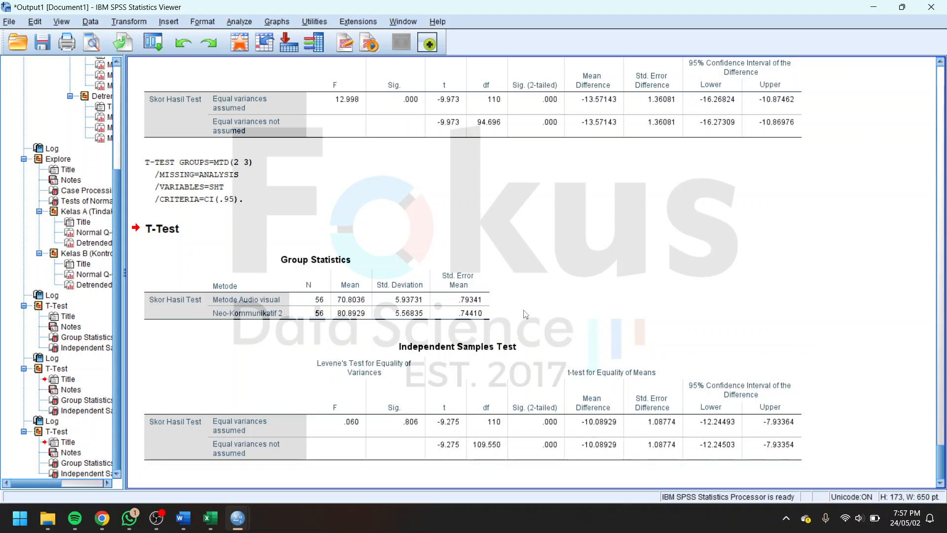
Copy the Group Statistics and Independent Samples Test tables comparing Metode Frontal with Metode Audio visual
scroll(526, 315, "up", 5)
left_click(524, 281)
scroll(528, 276, "up", 7)
left_click(533, 272)
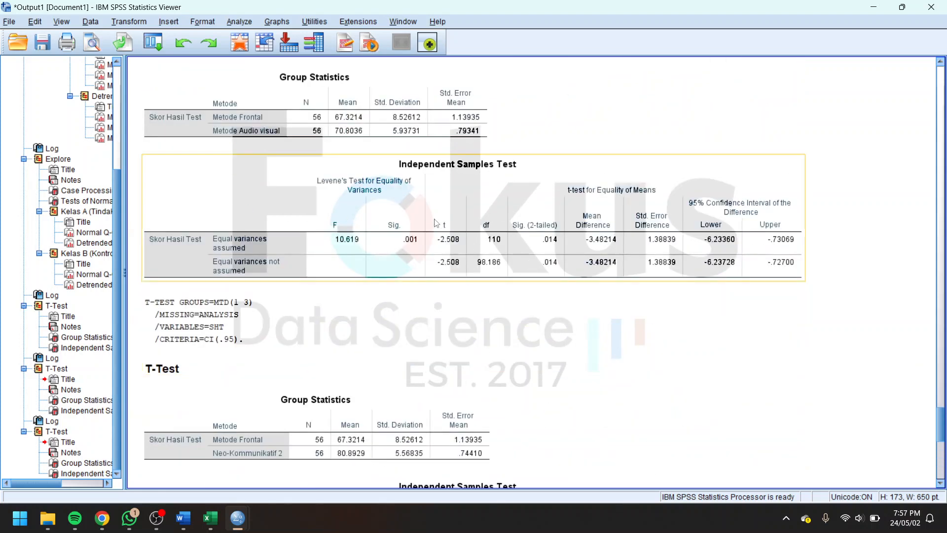
key("Up")
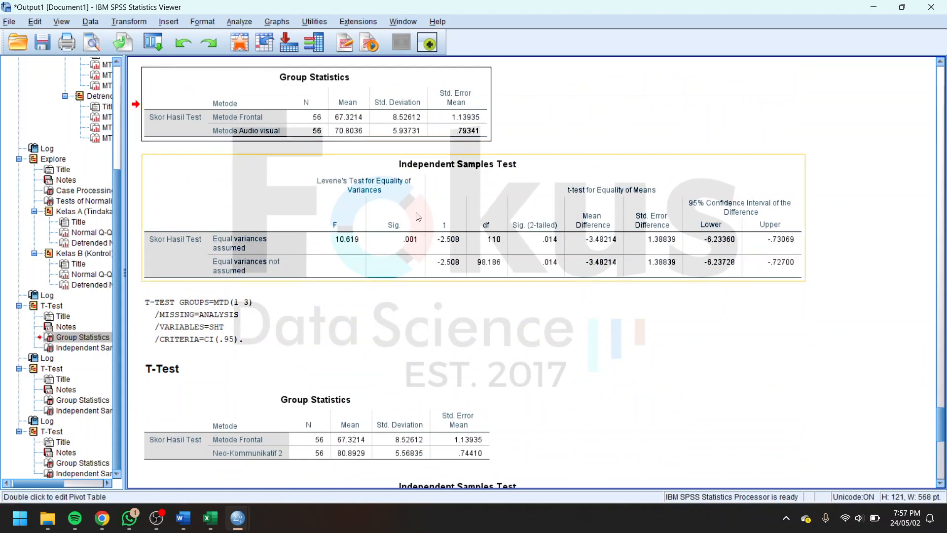
key("Down")
right_click(541, 264)
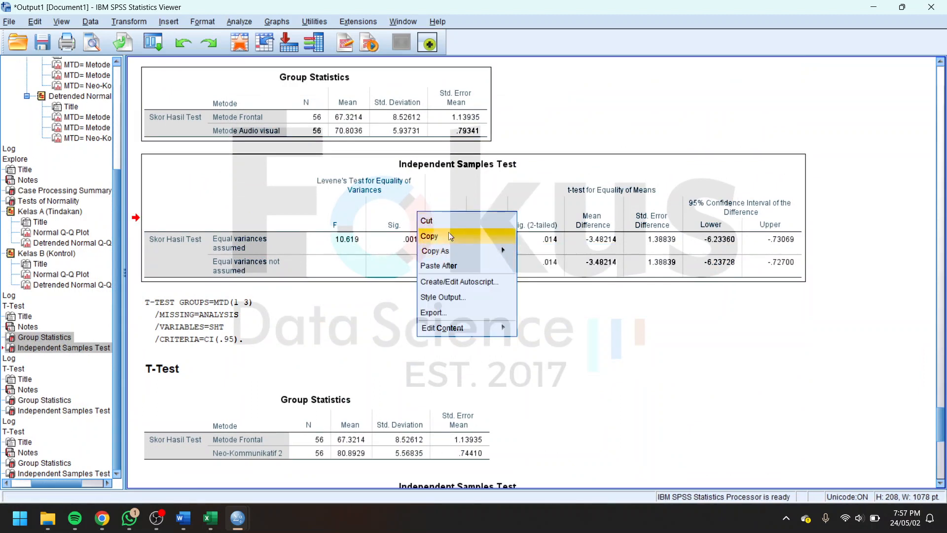
left_click(555, 292)
Paste the copied tables at A1 of the empty sheet after Wilcoxon in the Excel workbook, and remove their text wrapping and cell merging
left_click(208, 518)
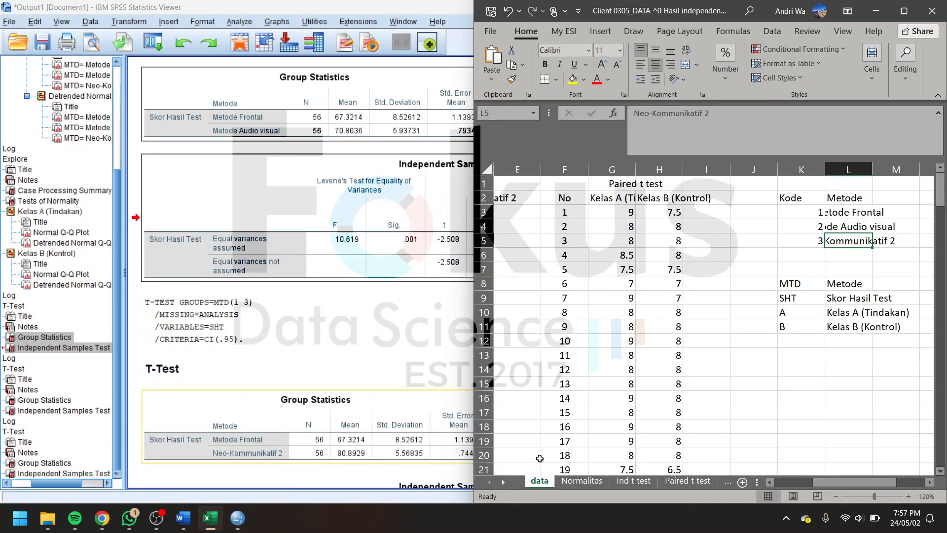
left_click(711, 483)
left_click(727, 483)
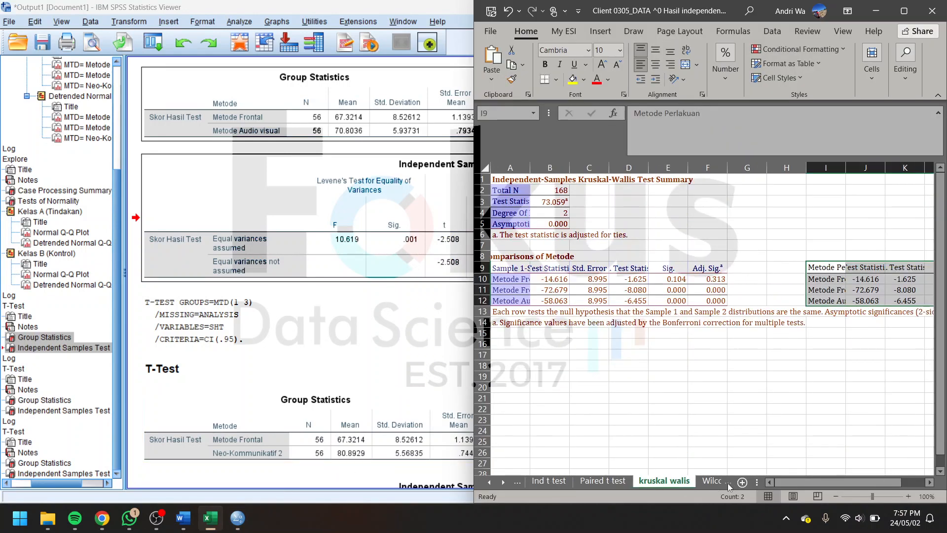
left_click(721, 483)
left_click(718, 482)
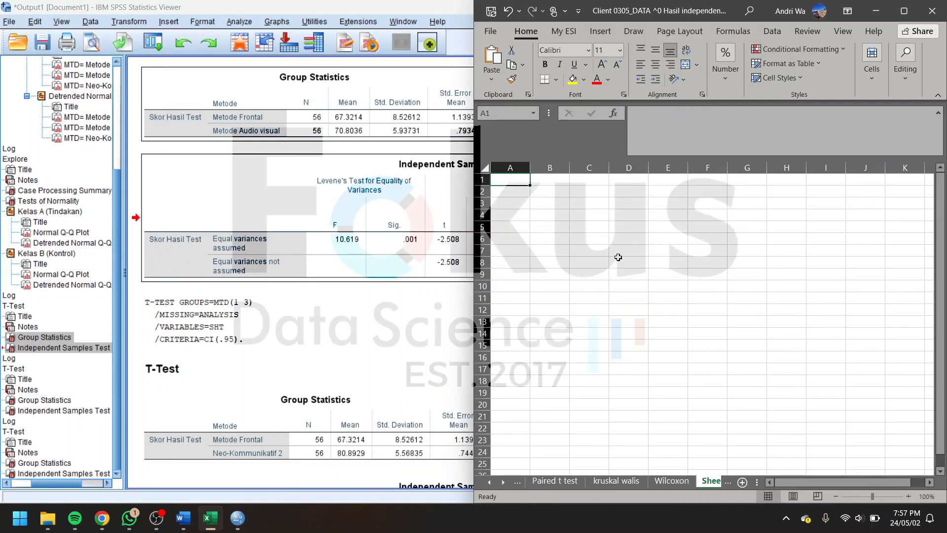
key("ctrl+v")
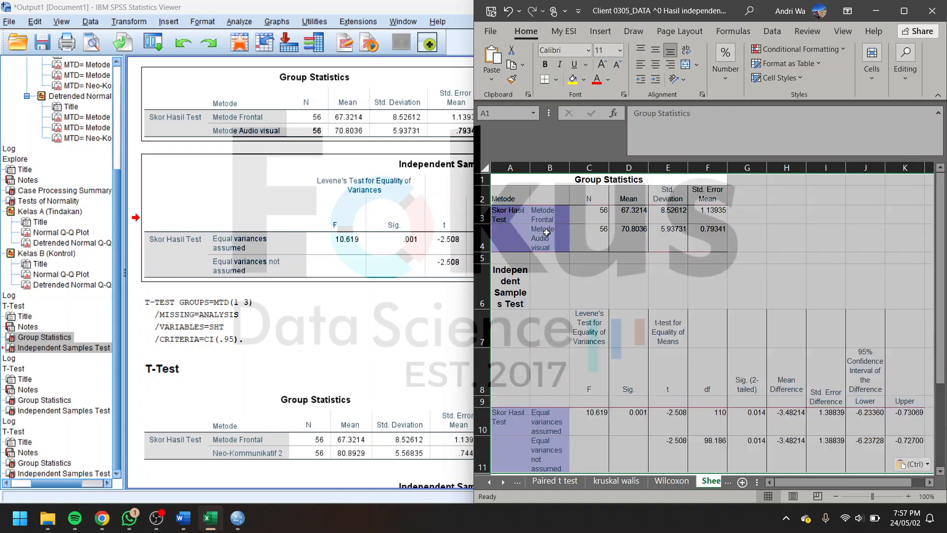
left_click(686, 50)
left_click(686, 64)
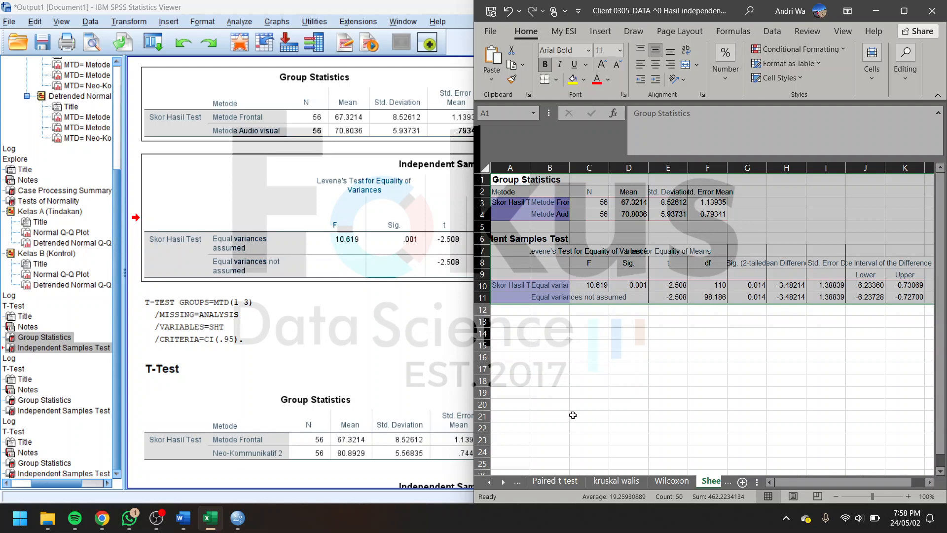
Open the Ind t test sheet to view the prepared independent t test tables
left_click(490, 482)
left_click(490, 483)
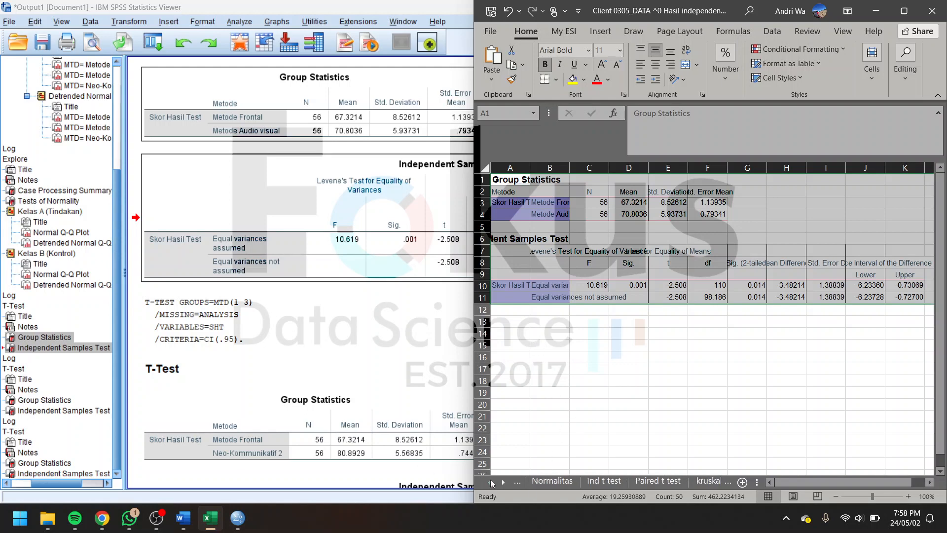
left_click(608, 482)
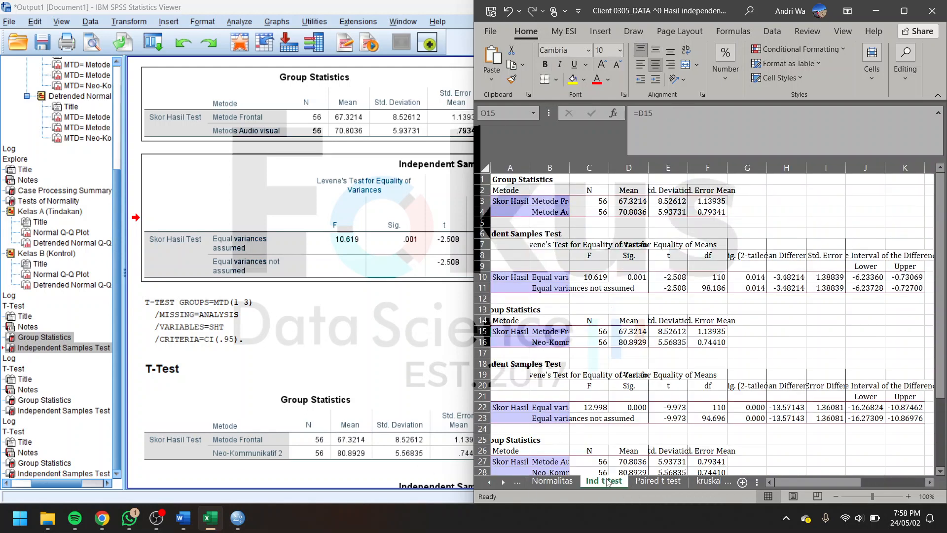
left_click(782, 322)
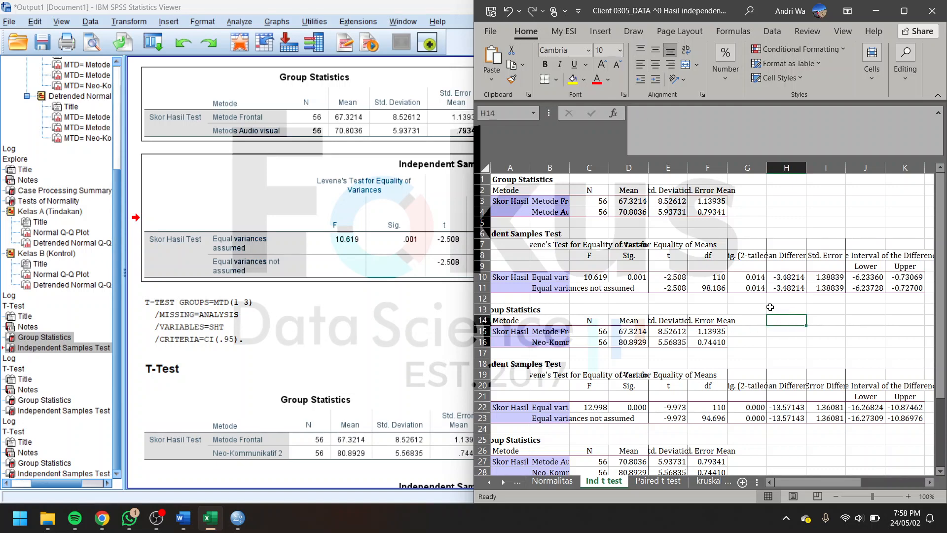
Return to the SPSS output and examine the group statistics and significance values of the three independent t tests
left_click(362, 320)
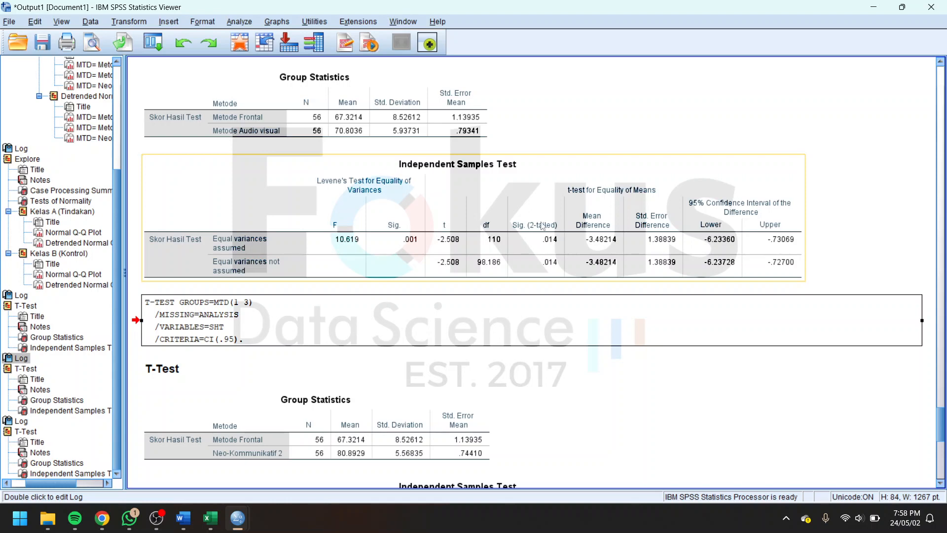
scroll(239, 114, "up", 3)
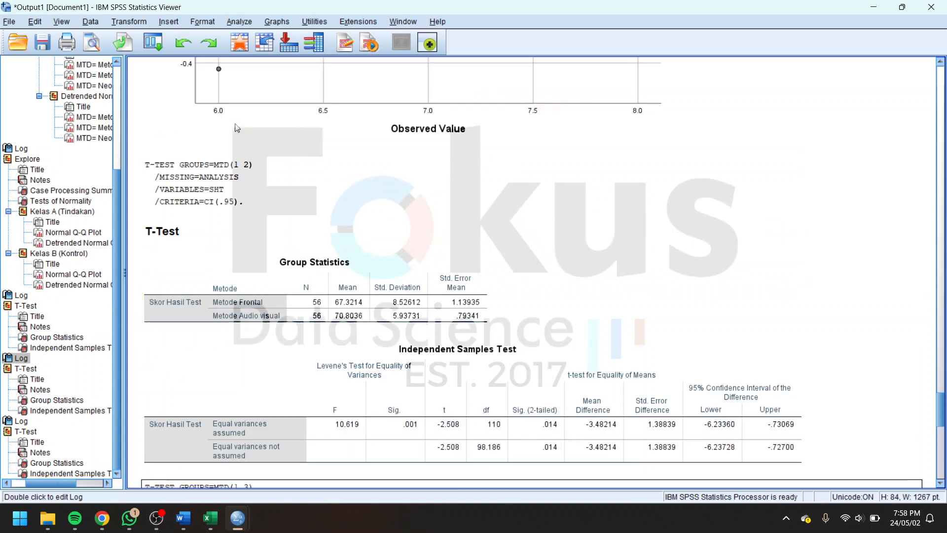
scroll(238, 128, "down", 3)
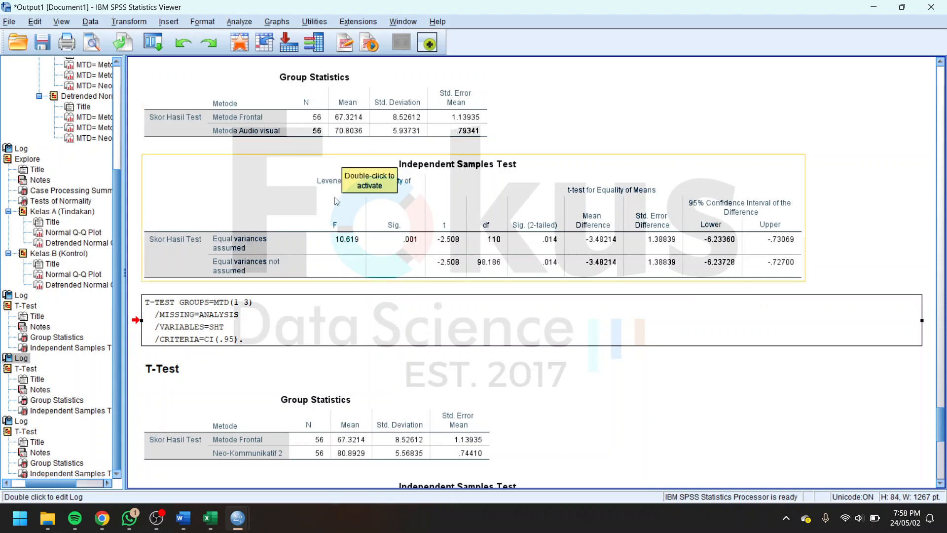
scroll(486, 312, "down", 2)
scroll(511, 278, "up", 4)
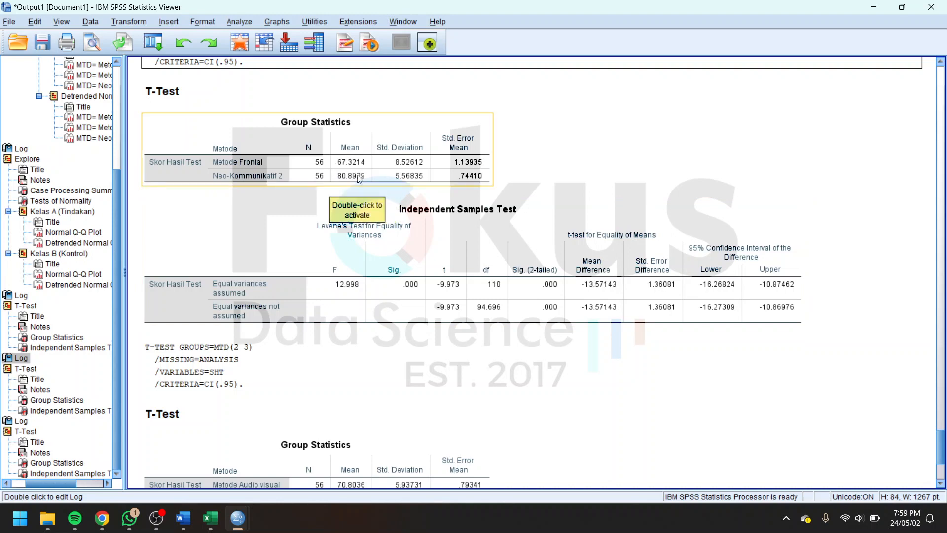
scroll(444, 227, "down", 3)
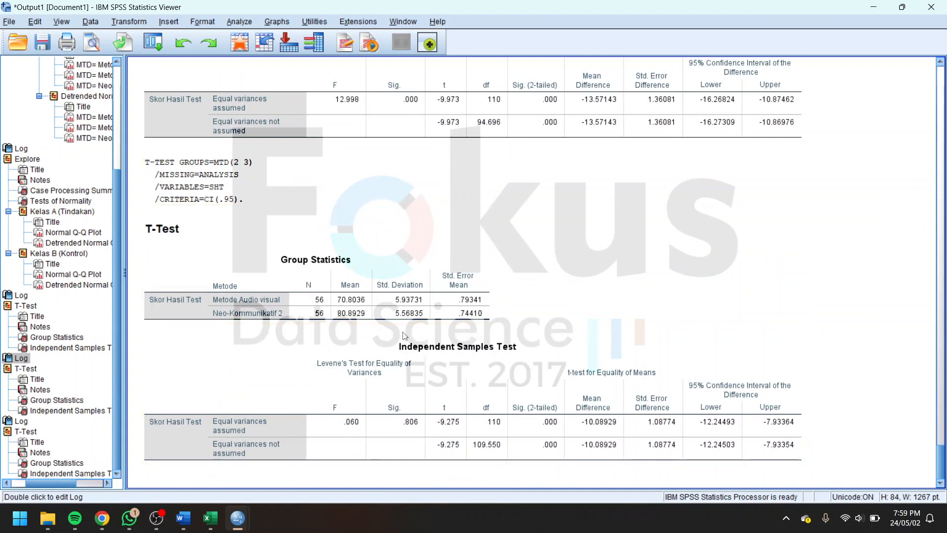
Run a paired-samples t test with Kelas A (Tindakan) and Kelas B (Kontrol) as the variable pair
left_click(239, 22)
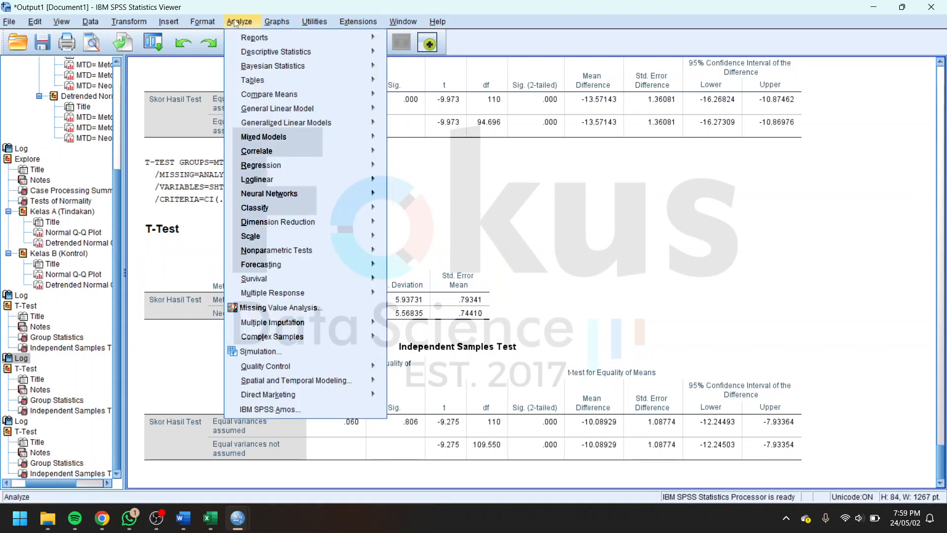
mouse_move(255, 99)
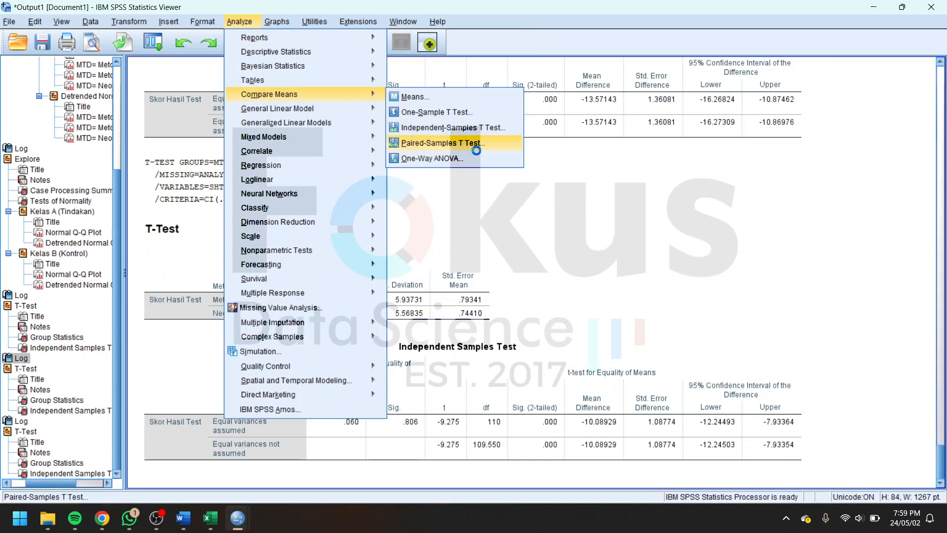
left_click(448, 142)
left_click_drag(236, 14, 572, 142)
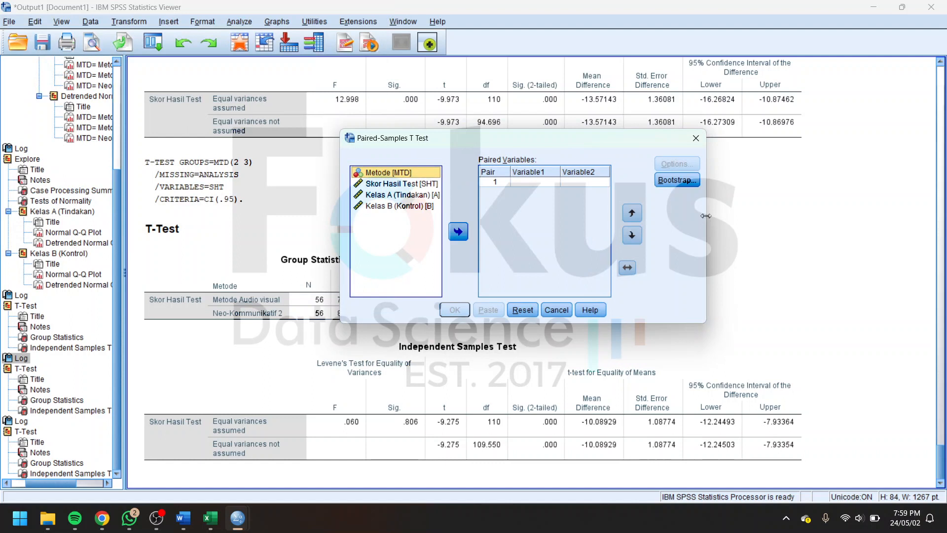
left_click_drag(706, 217, 781, 217)
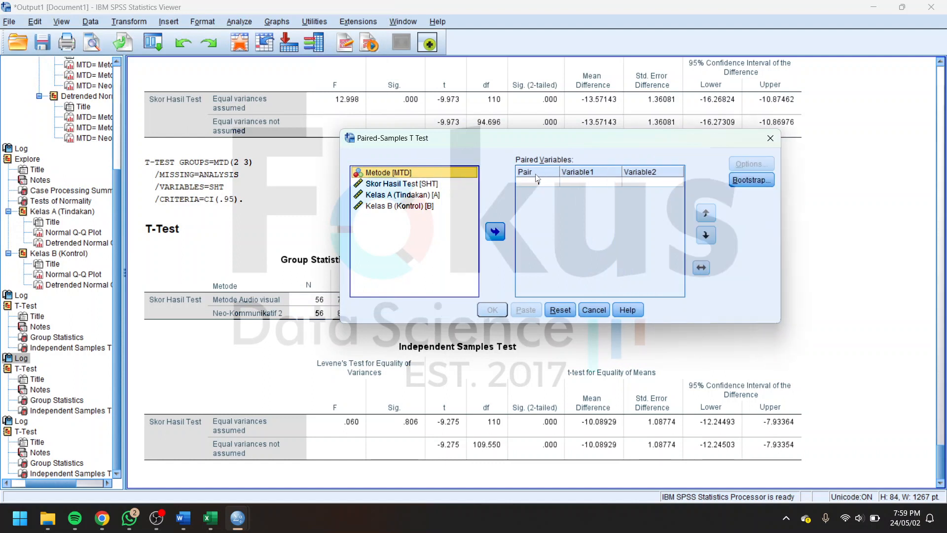
left_click(427, 198)
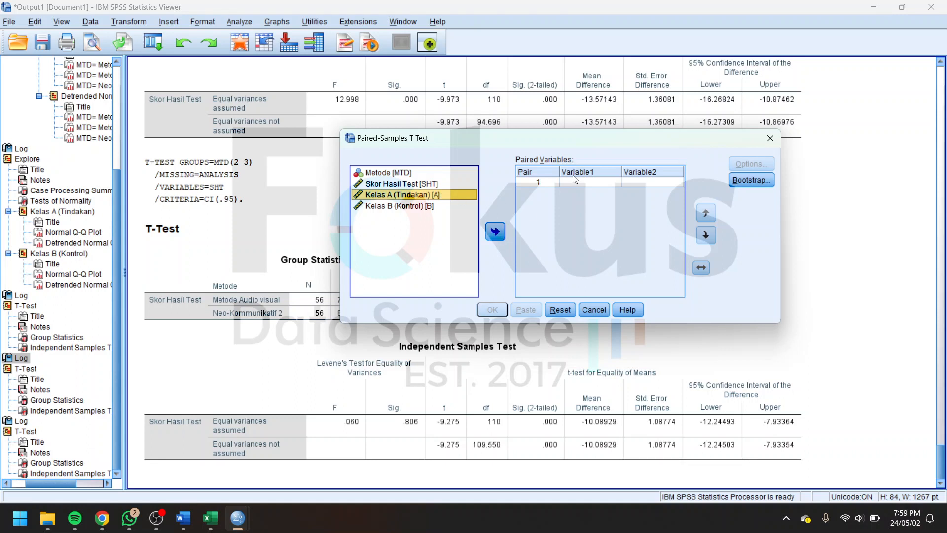
left_click(494, 231)
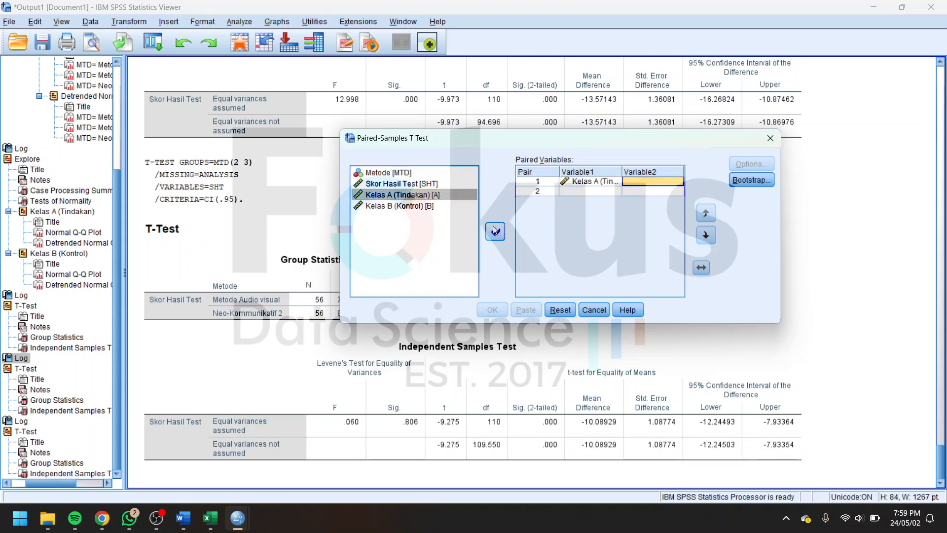
left_click(381, 208)
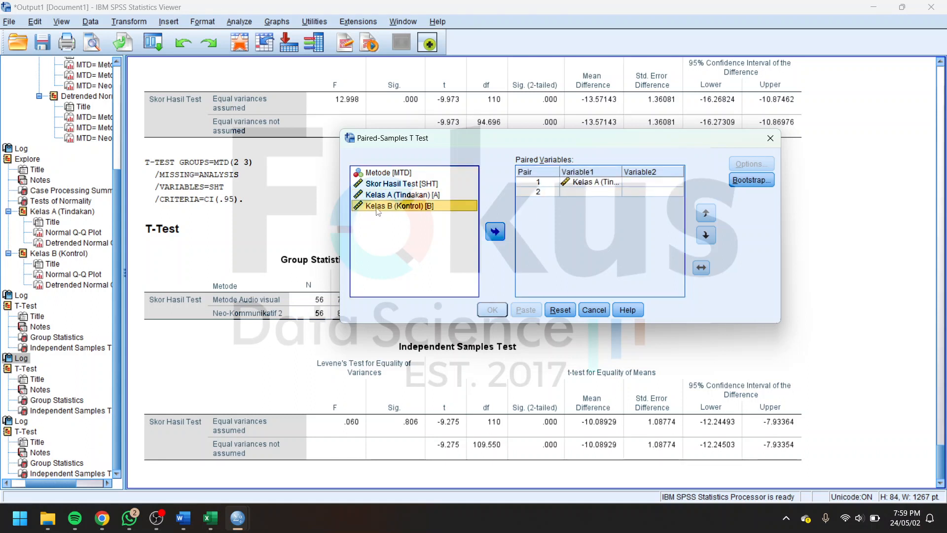
left_click(494, 231)
left_click(494, 310)
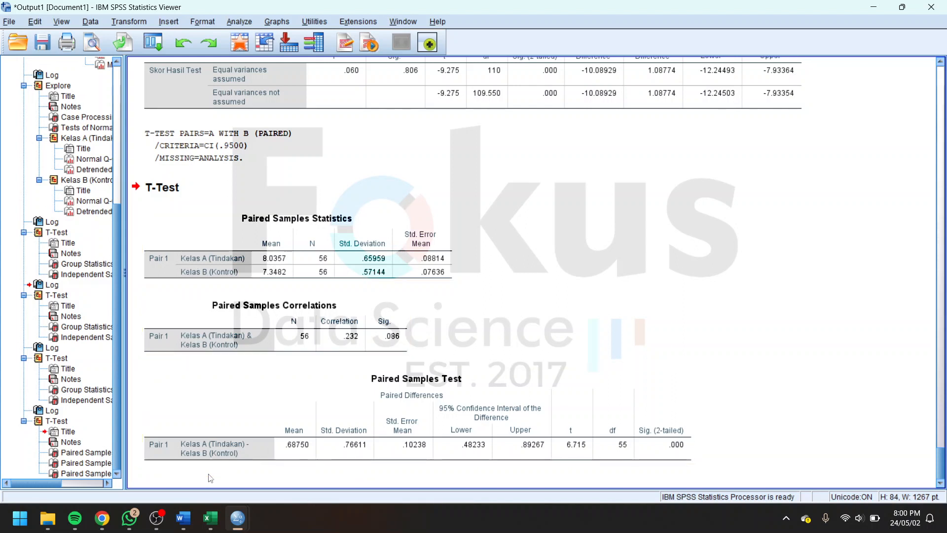
Switch to the Word report and review the Uji Alternatif Kruskal Wallis section with its results table and interpretation
mouse_move(214, 519)
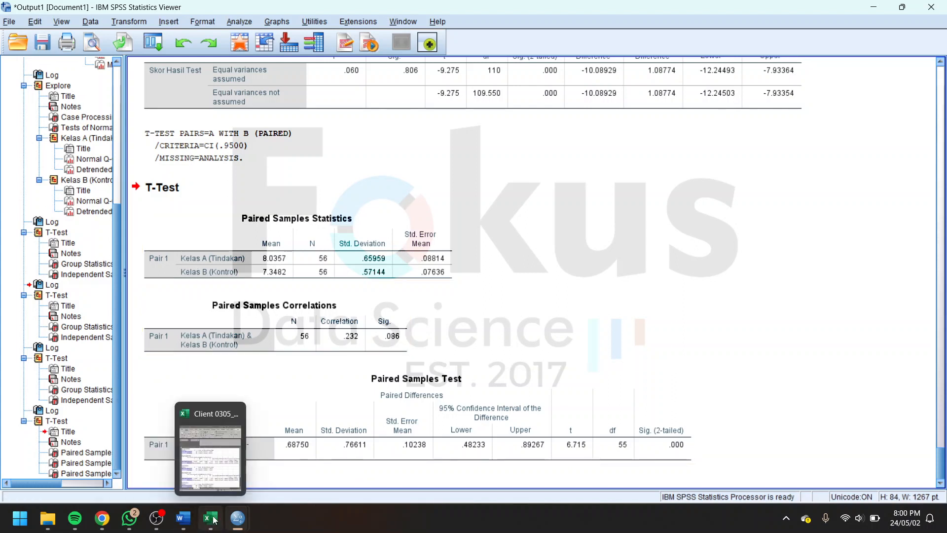
left_click(183, 518)
scroll(500, 352, "down", 6)
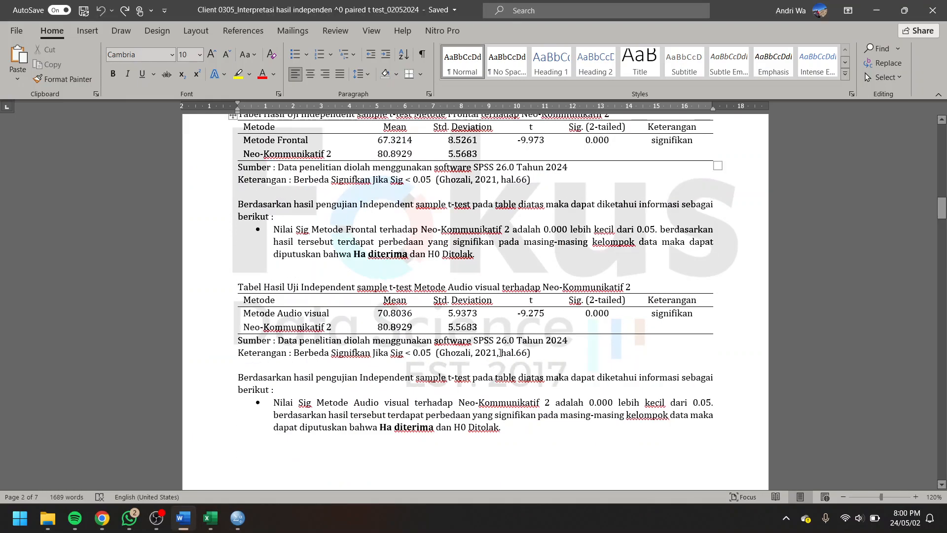
scroll(500, 352, "down", 8)
scroll(499, 352, "down", 10)
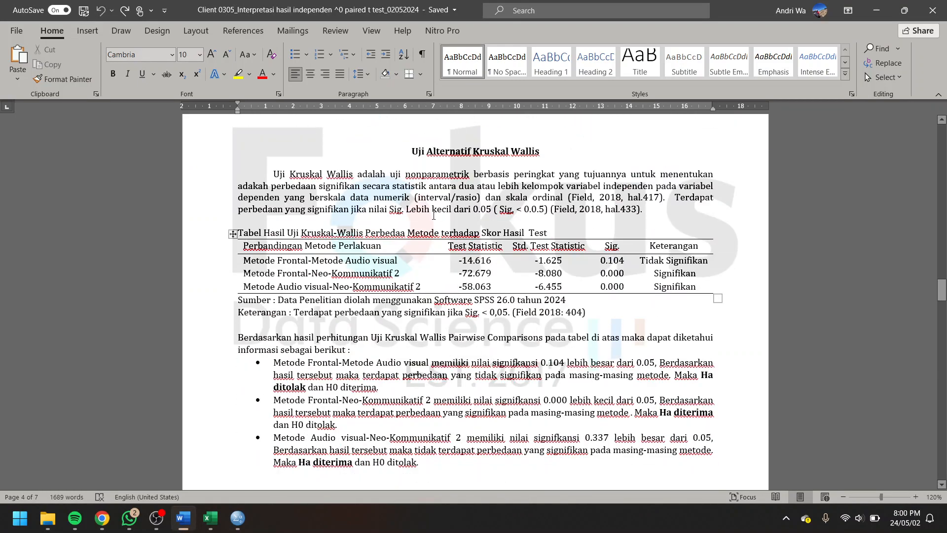
double_click(420, 151)
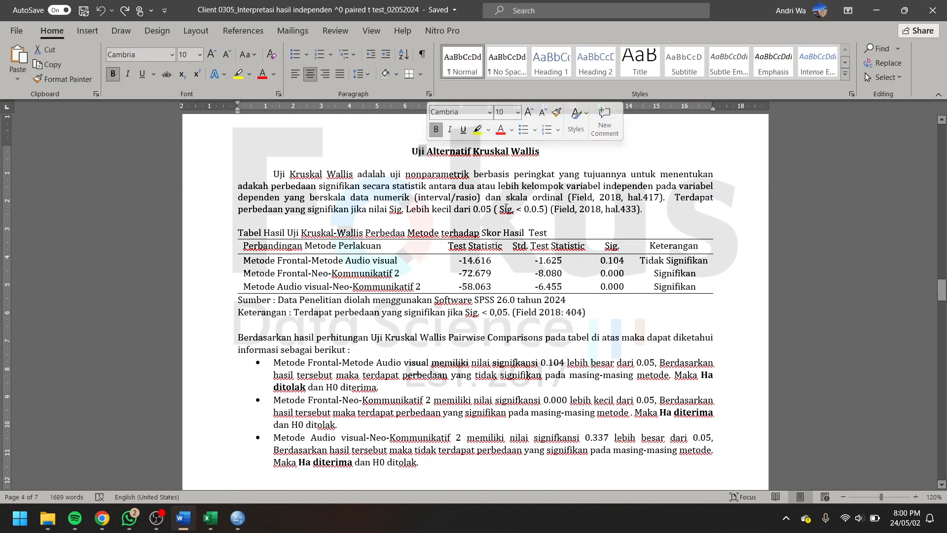
left_click(504, 206)
scroll(504, 205, "up", 5)
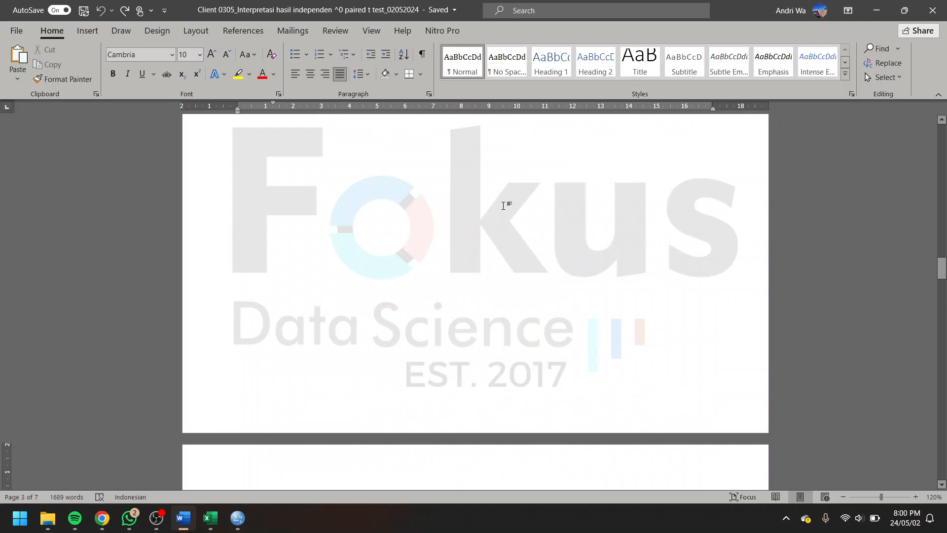
scroll(503, 205, "down", 8)
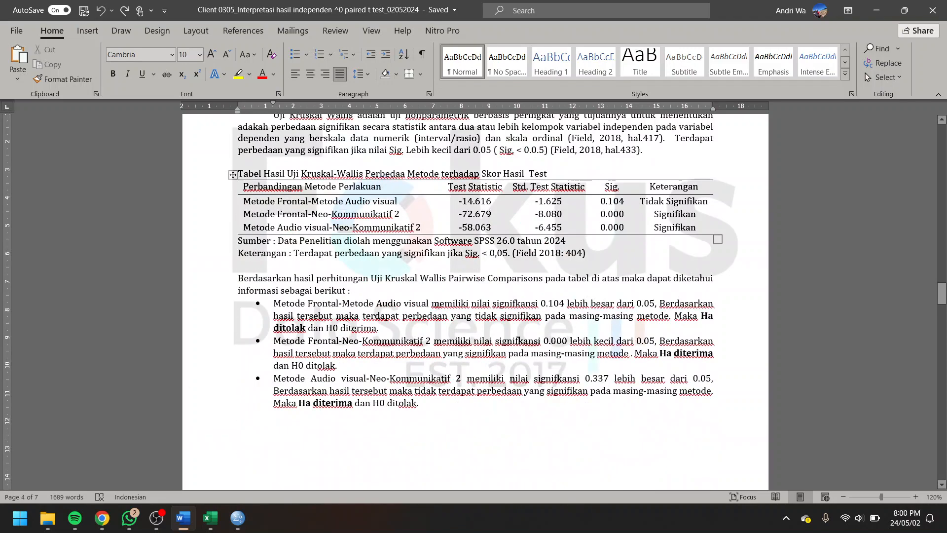
left_click(518, 340)
scroll(518, 341, "up", 5)
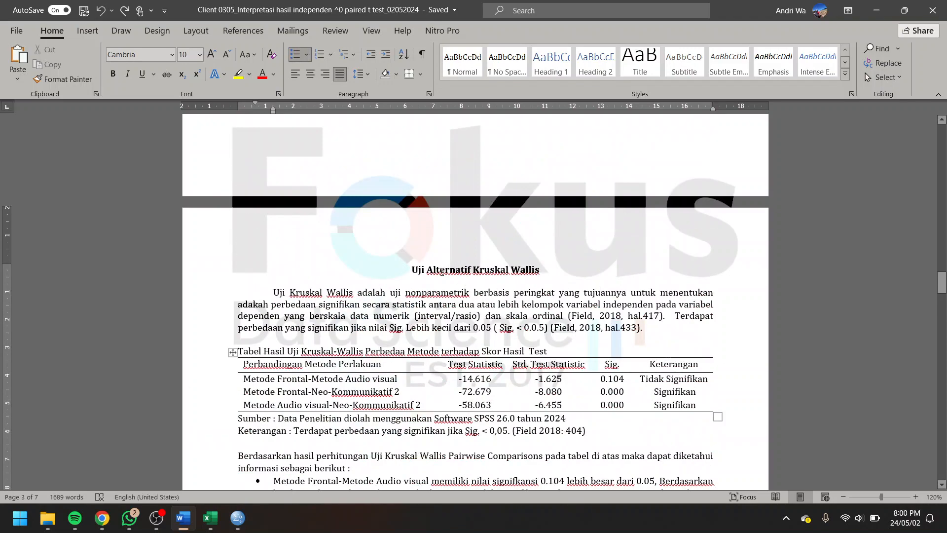
left_click_drag(442, 271, 518, 271)
left_click(498, 305)
scroll(498, 304, "down", 5)
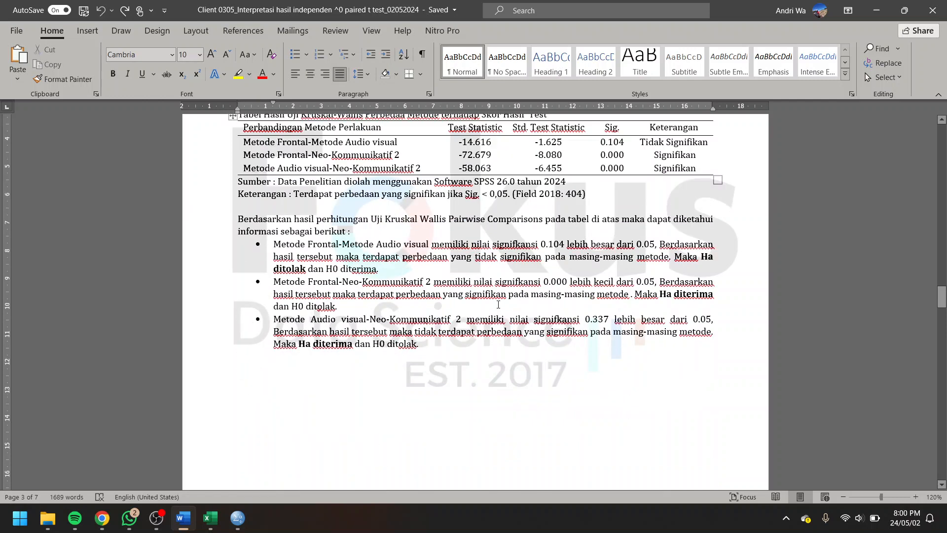
scroll(498, 304, "up", 3)
In the SPSS output, set up a nonparametric independent-samples test with Metode as the group and Skor Hasil Test as the test field
left_click(237, 517)
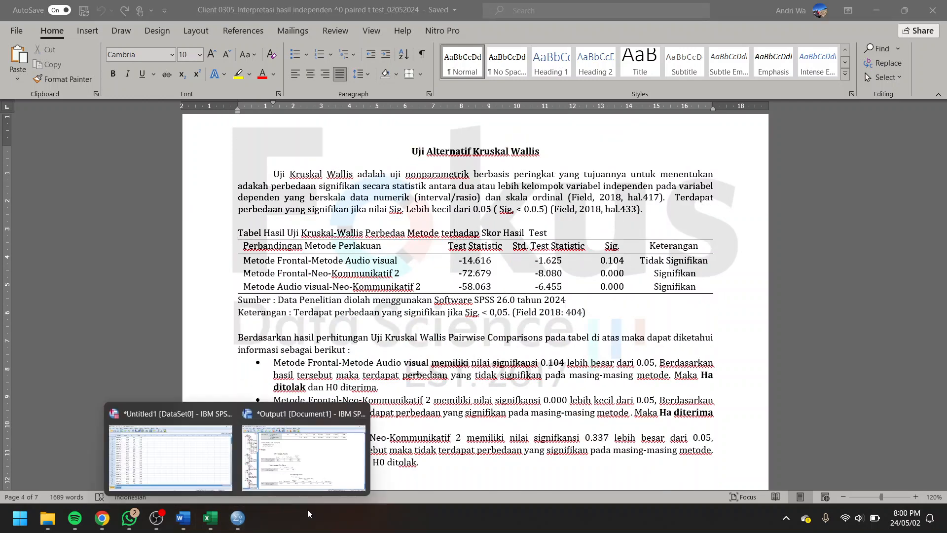
left_click(304, 456)
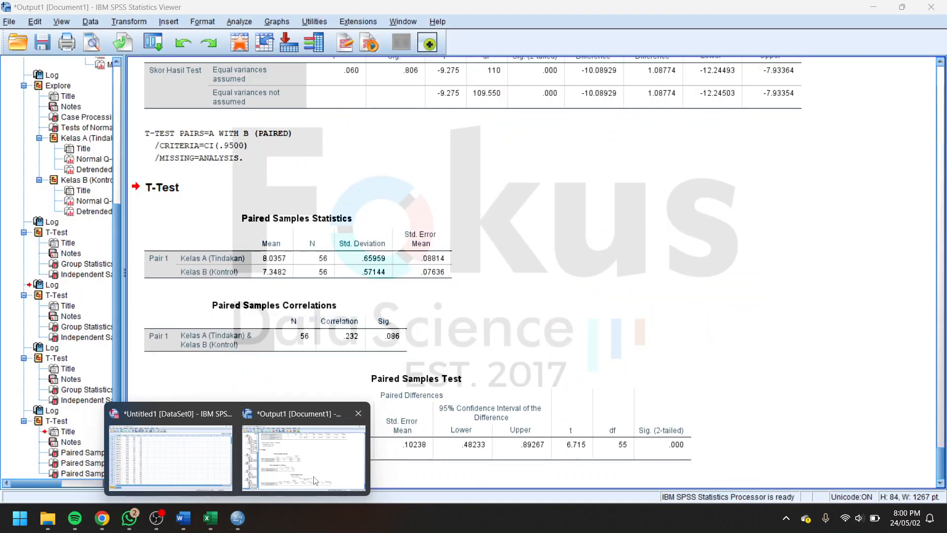
left_click(233, 21)
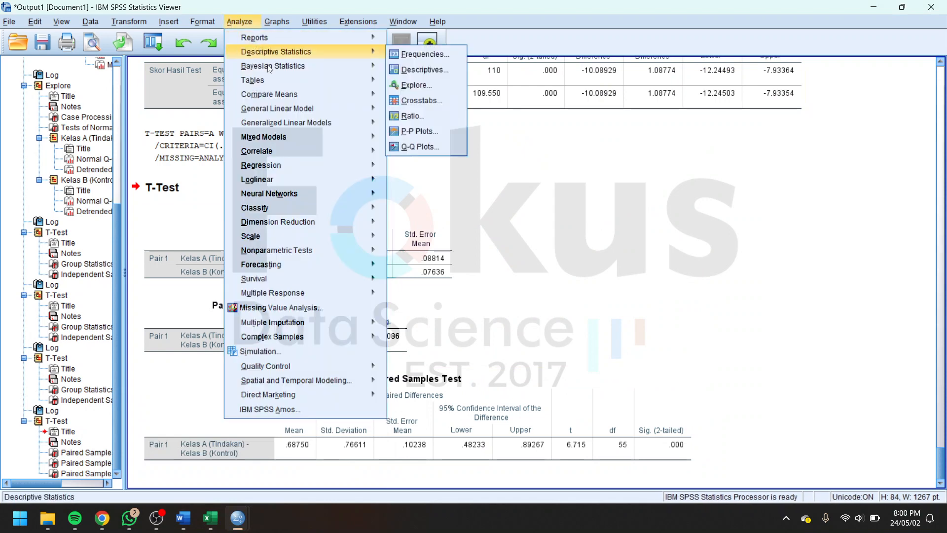
mouse_move(316, 251)
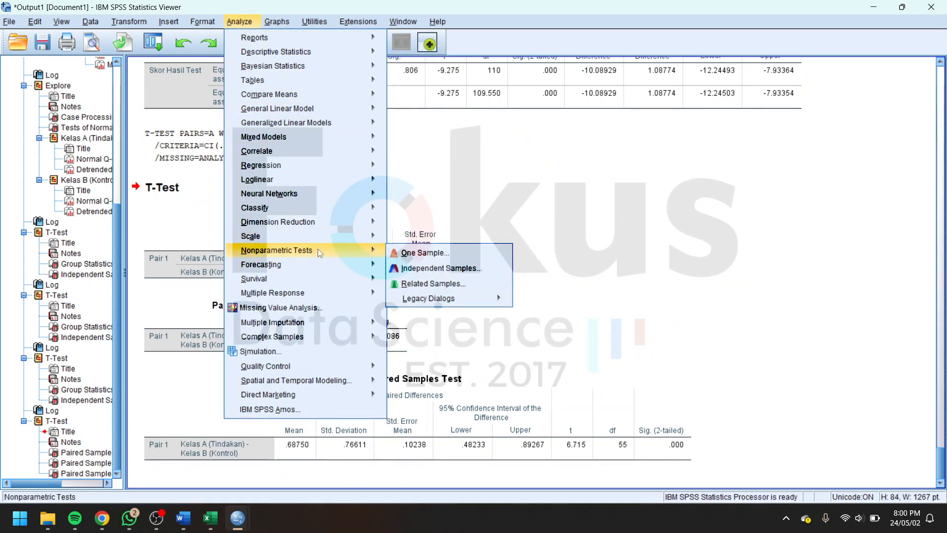
left_click(405, 273)
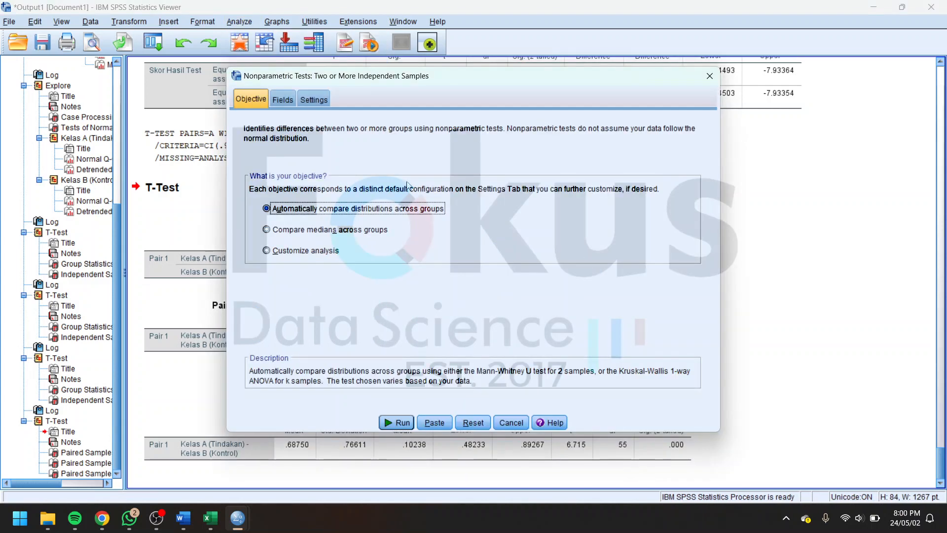
left_click(282, 100)
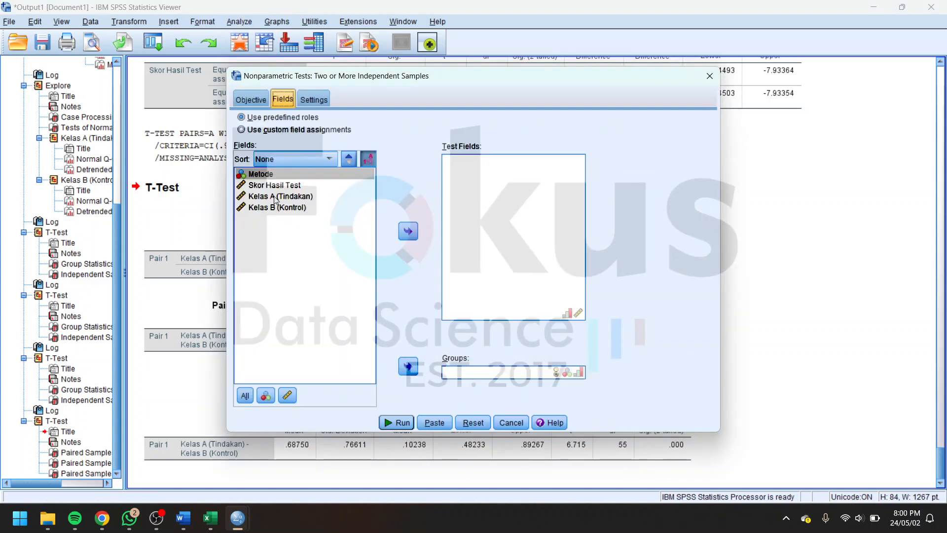
left_click(408, 366)
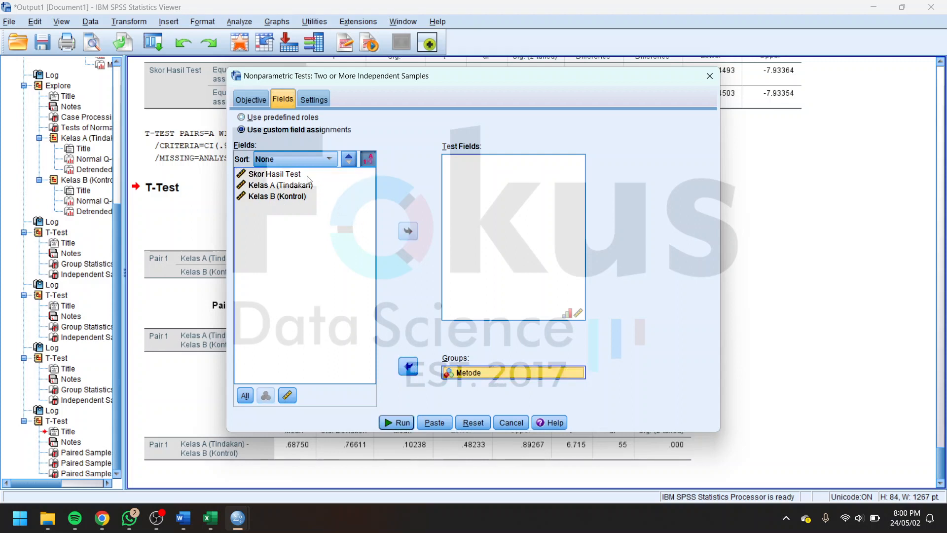
left_click(271, 176)
left_click(409, 231)
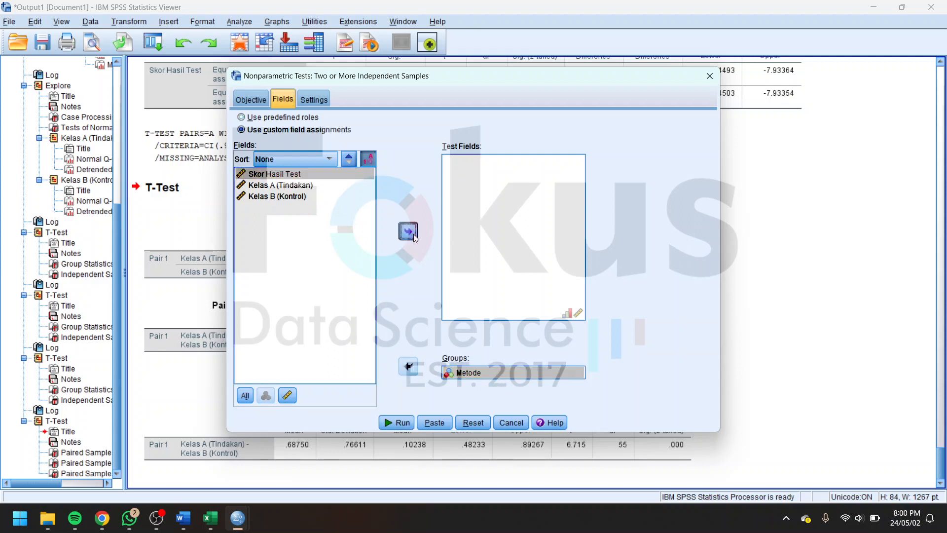
Customize the test choice to Kruskal-Wallis 1-way ANOVA with all pairwise comparisons and run the analysis
left_click(318, 101)
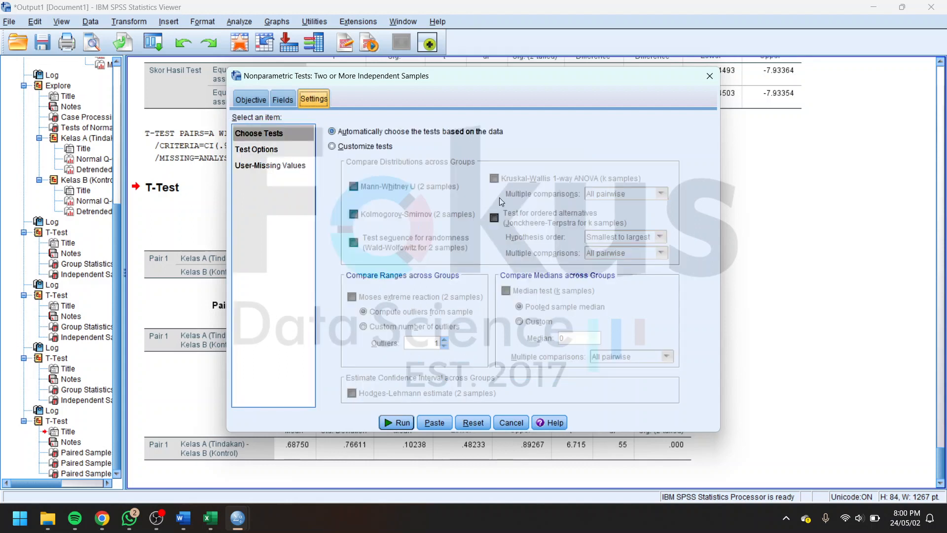
left_click(370, 147)
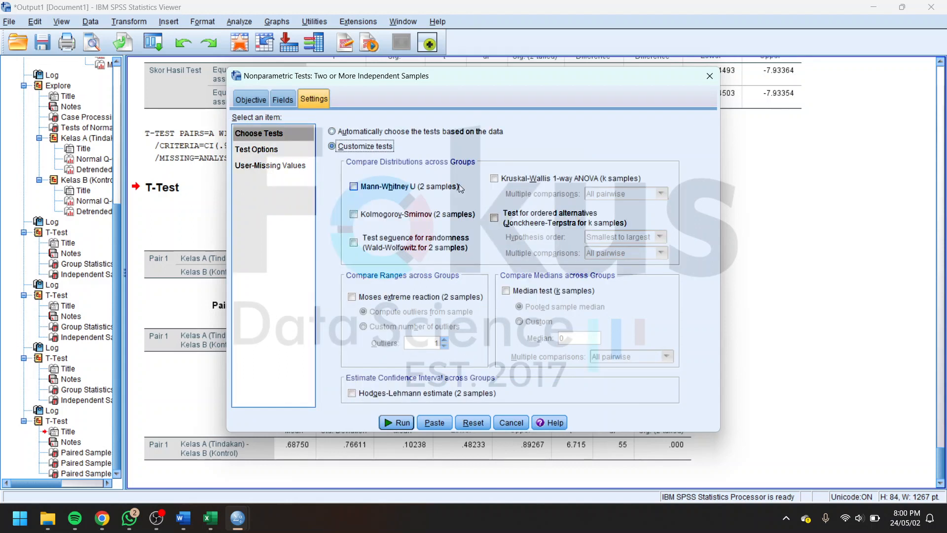
left_click(518, 181)
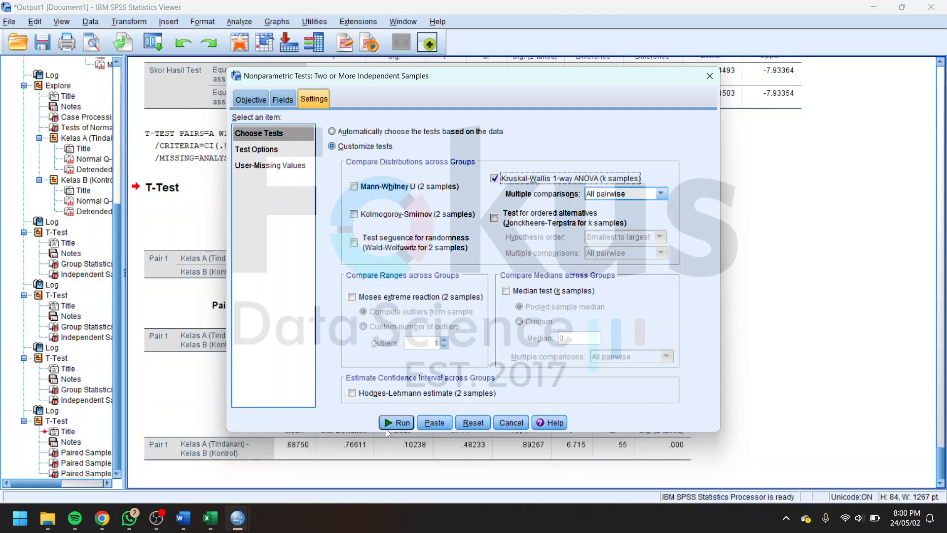
left_click(398, 423)
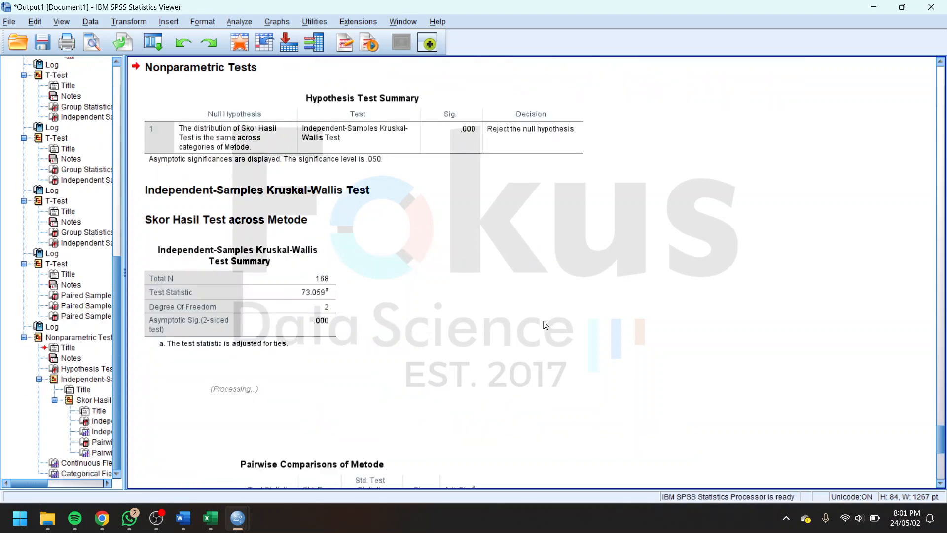
Examine the Kruskal-Wallis output, including the test summary, the pairwise comparisons of Metode and the field information charts
scroll(546, 328, "down", 2)
scroll(549, 329, "up", 1)
scroll(549, 330, "down", 3)
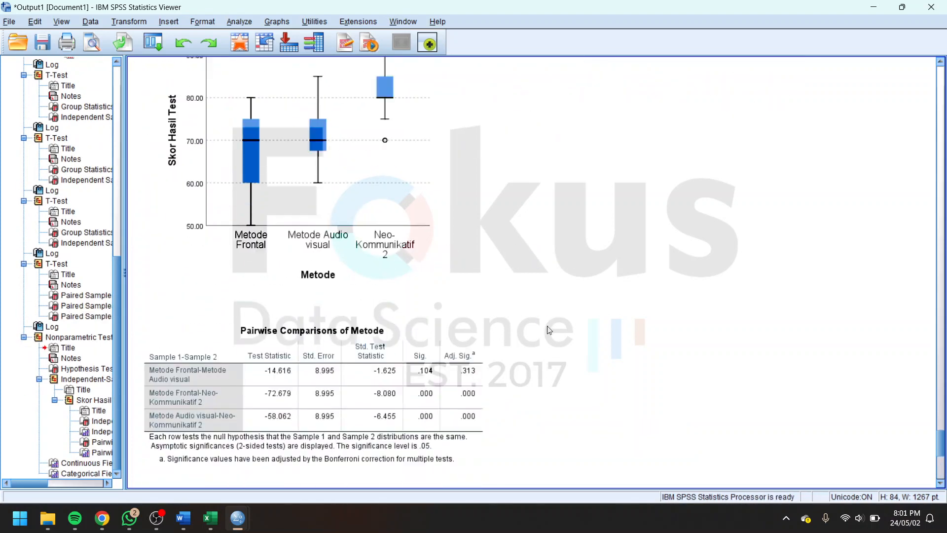
scroll(550, 329, "down", 2)
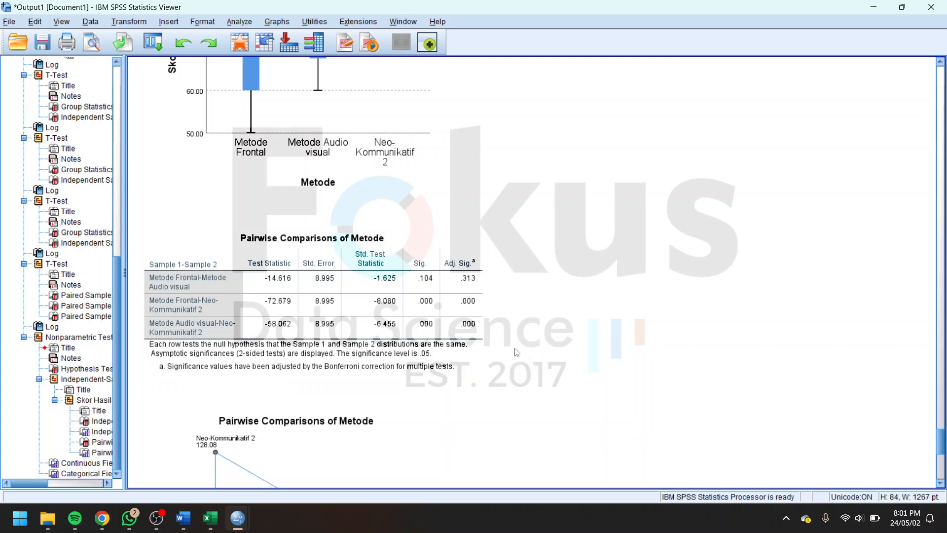
scroll(518, 335, "down", 10)
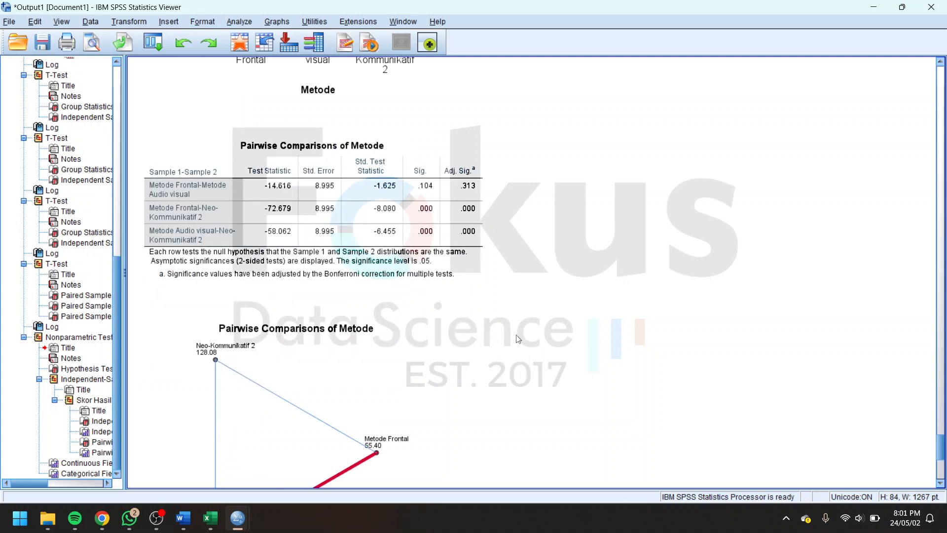
scroll(488, 338, "down", 12)
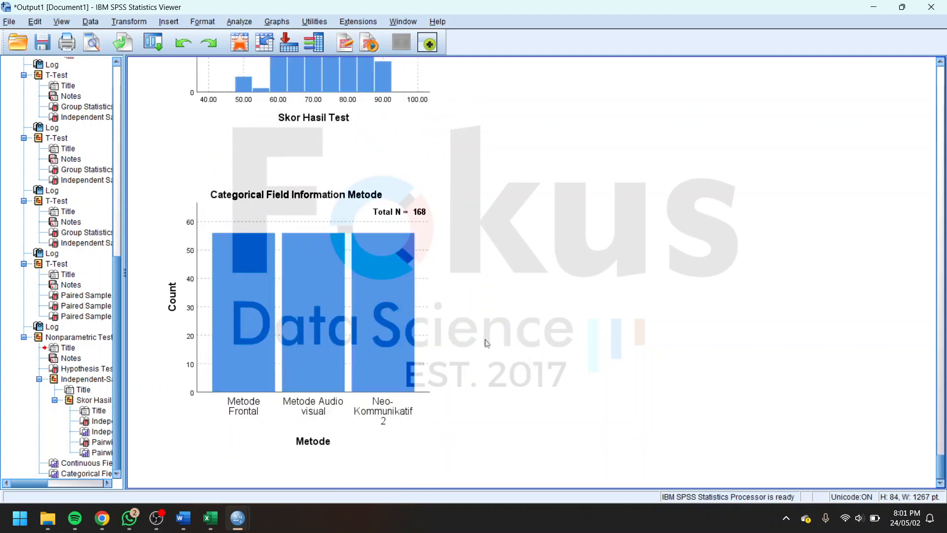
scroll(486, 336, "up", 7)
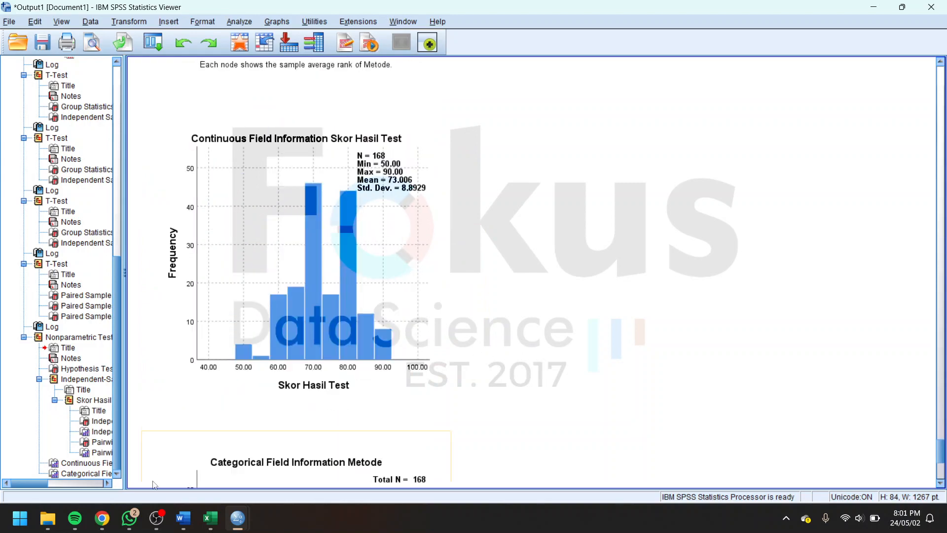
Switch to the Word report, review the Uji Wilcoxon section with its table and interpretation, and return to the SPSS output
left_click(188, 518)
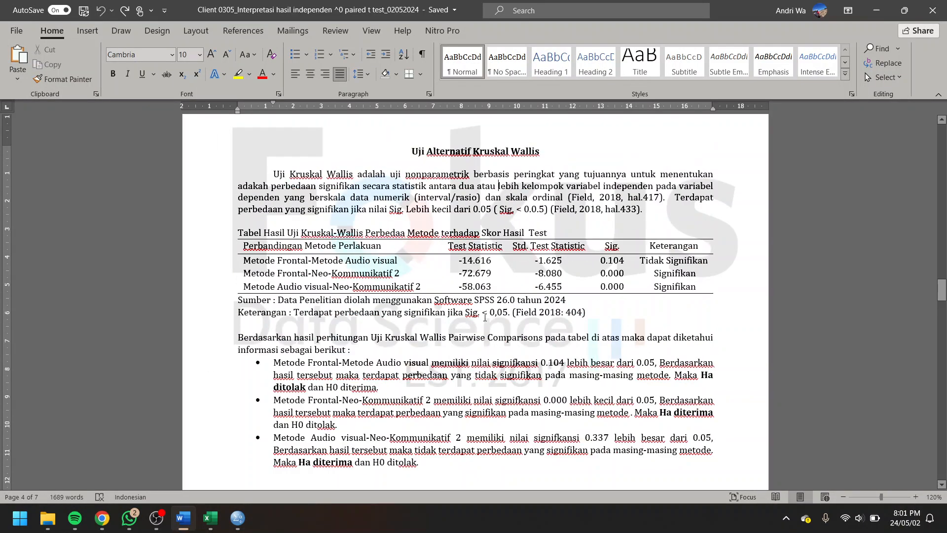
scroll(485, 317, "down", 5)
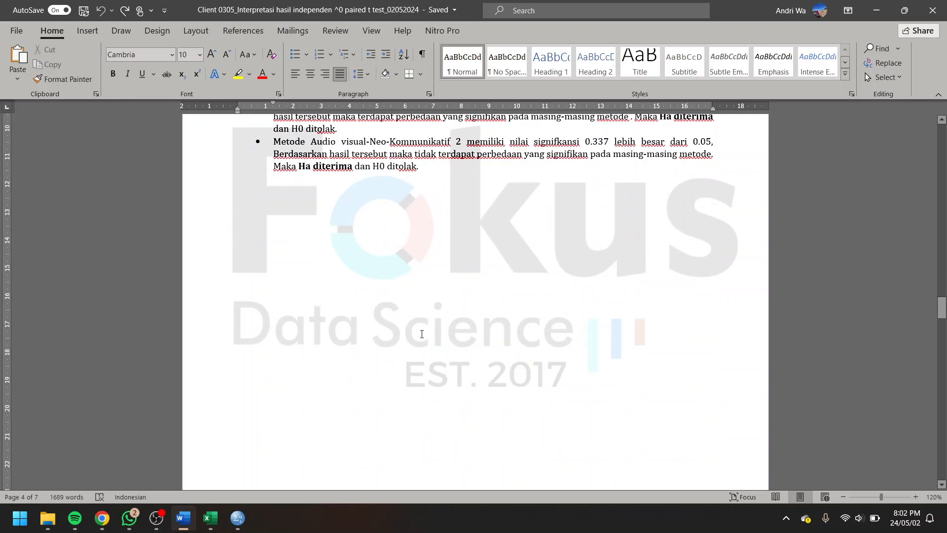
scroll(422, 334, "down", 7)
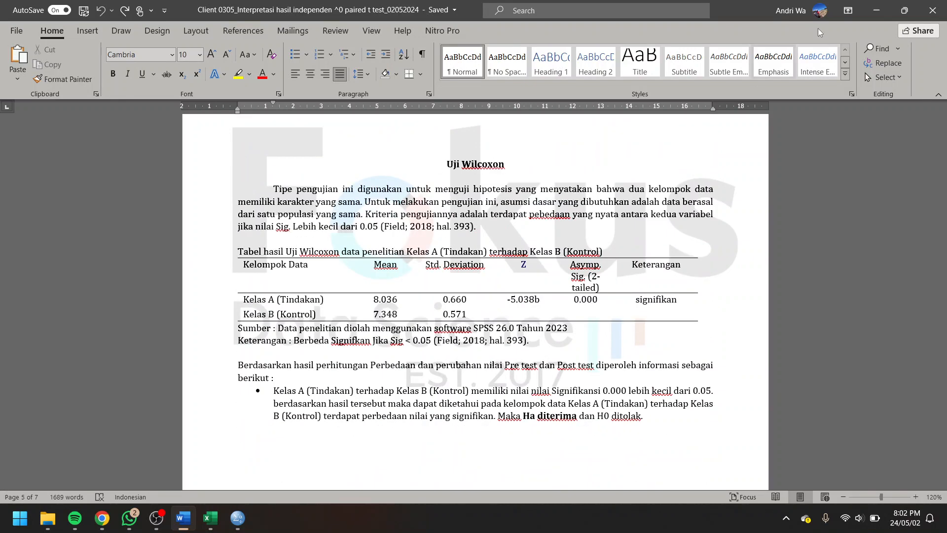
left_click(877, 10)
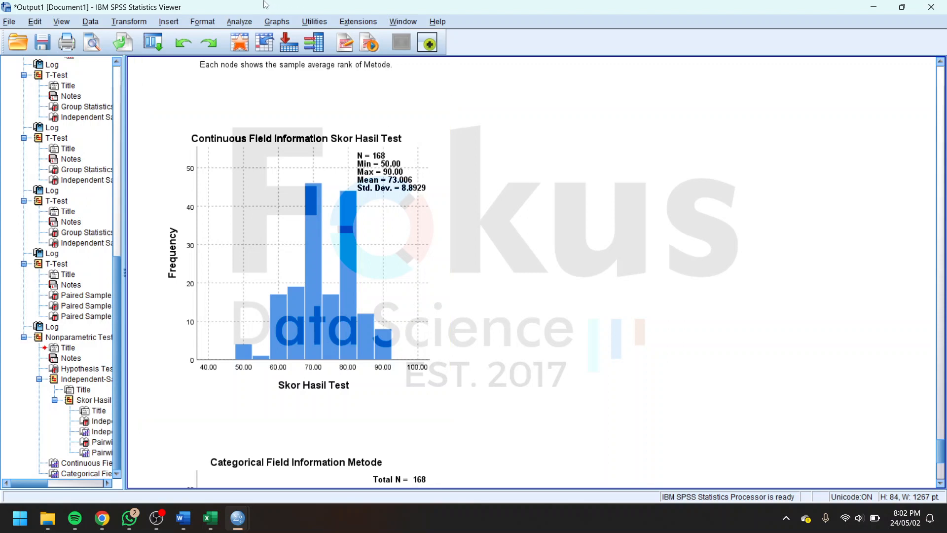
Run a legacy two-related-samples Wilcoxon test on the pair Kelas A (Tindakan) and Kelas B (Kontrol)
left_click(236, 24)
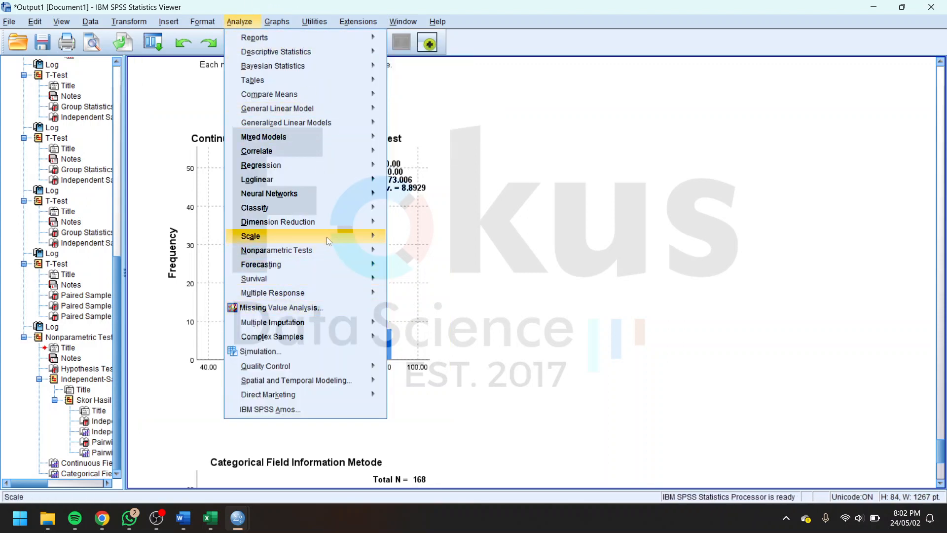
mouse_move(326, 256)
mouse_move(447, 302)
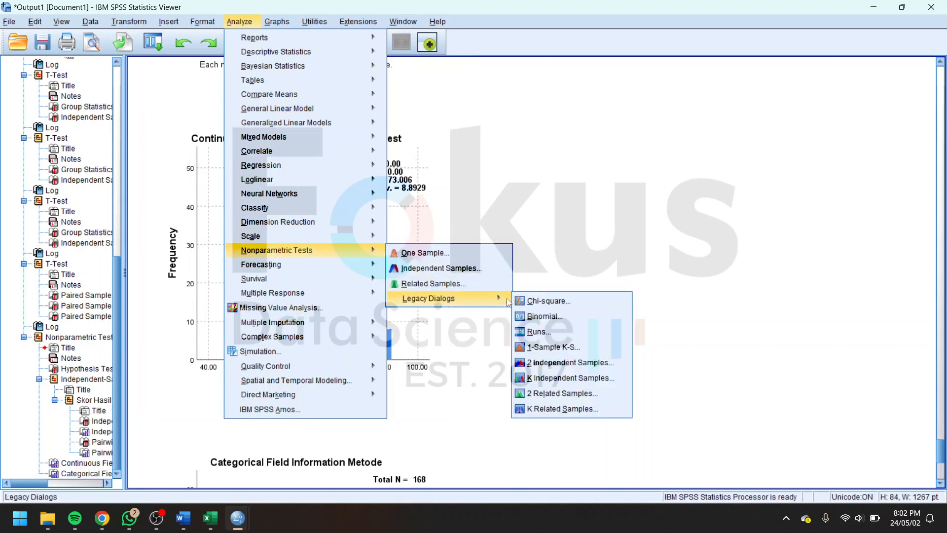
left_click(569, 397)
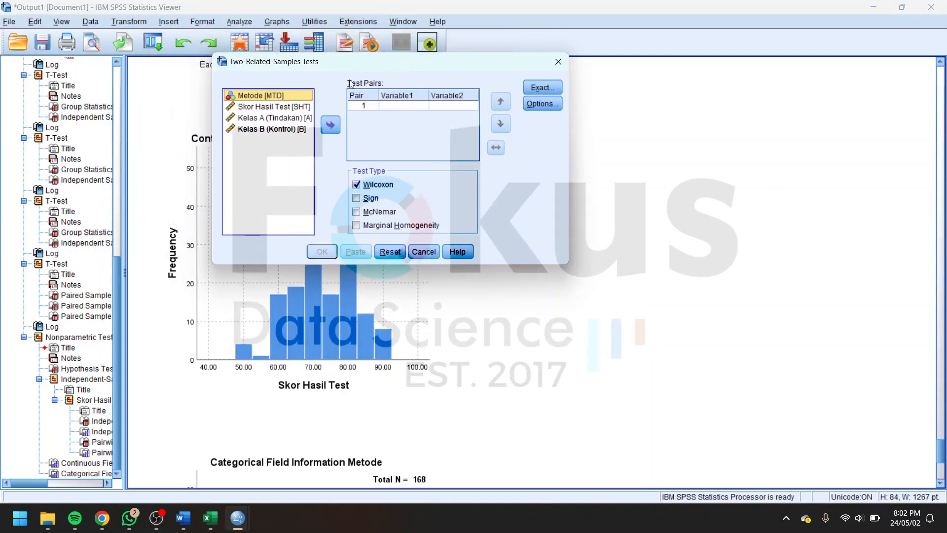
left_click(276, 119)
left_click(332, 127)
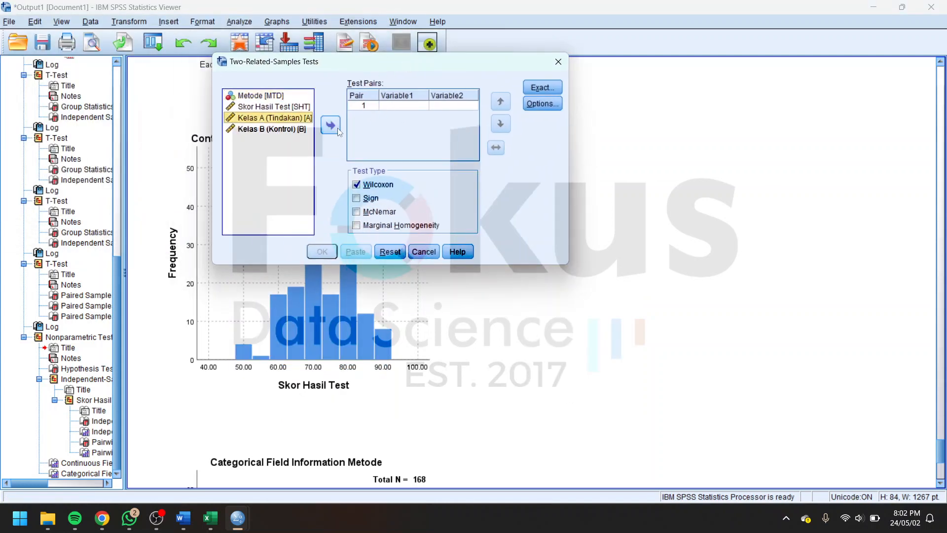
left_click(274, 127)
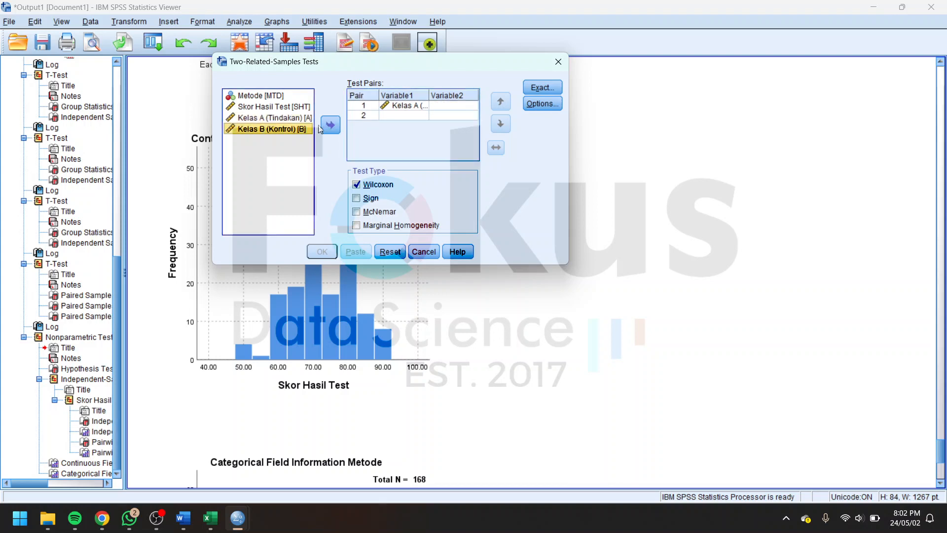
left_click(331, 125)
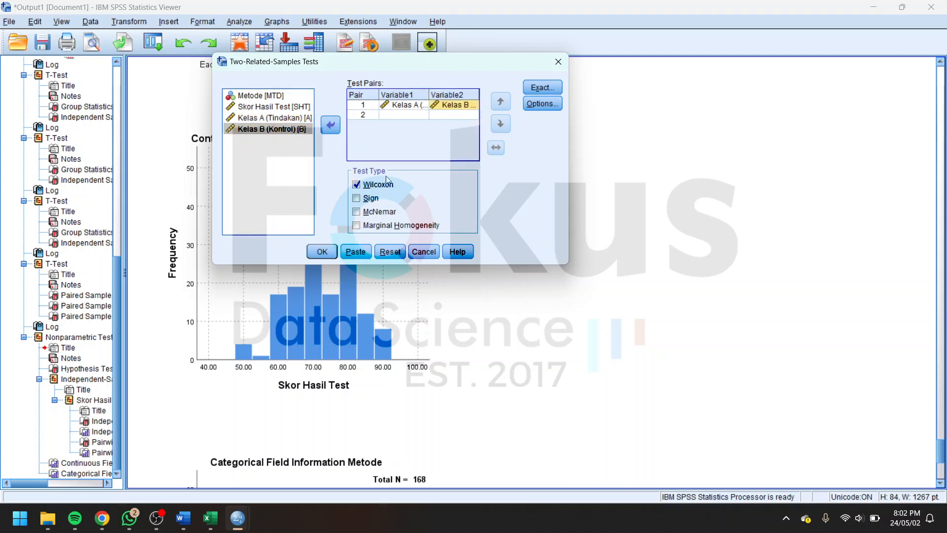
left_click(322, 254)
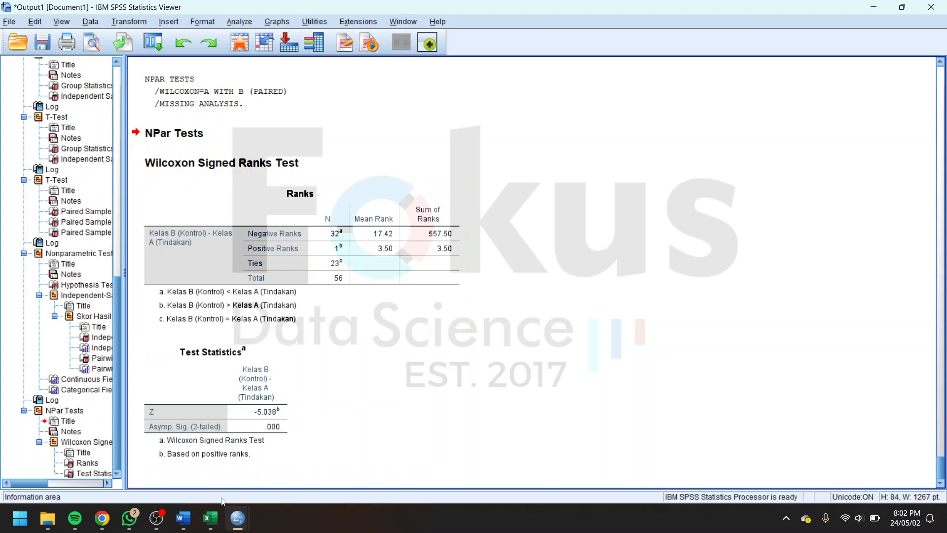
mouse_move(237, 524)
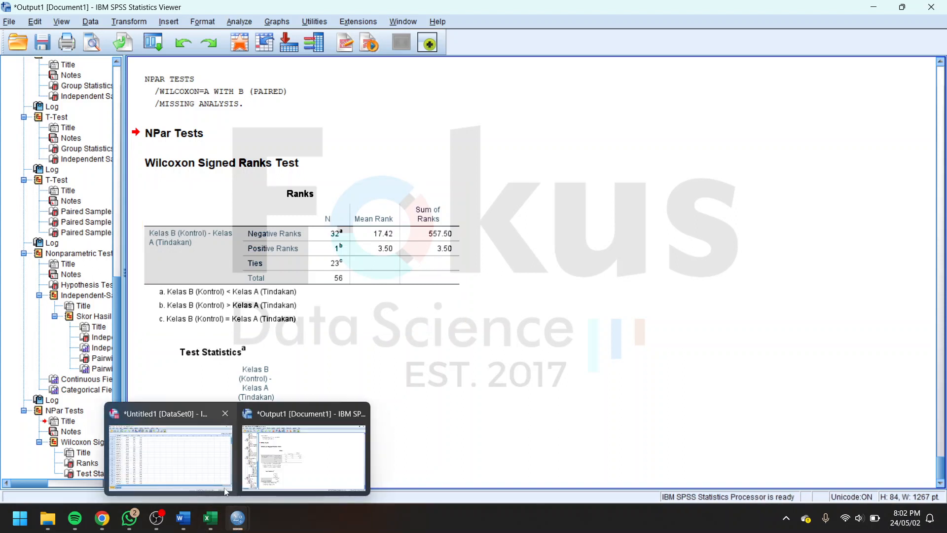
mouse_move(183, 526)
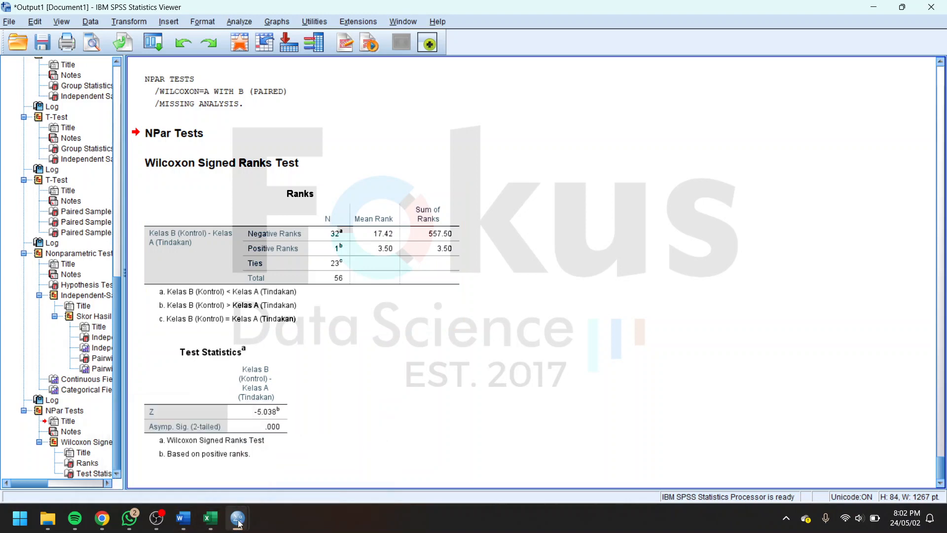